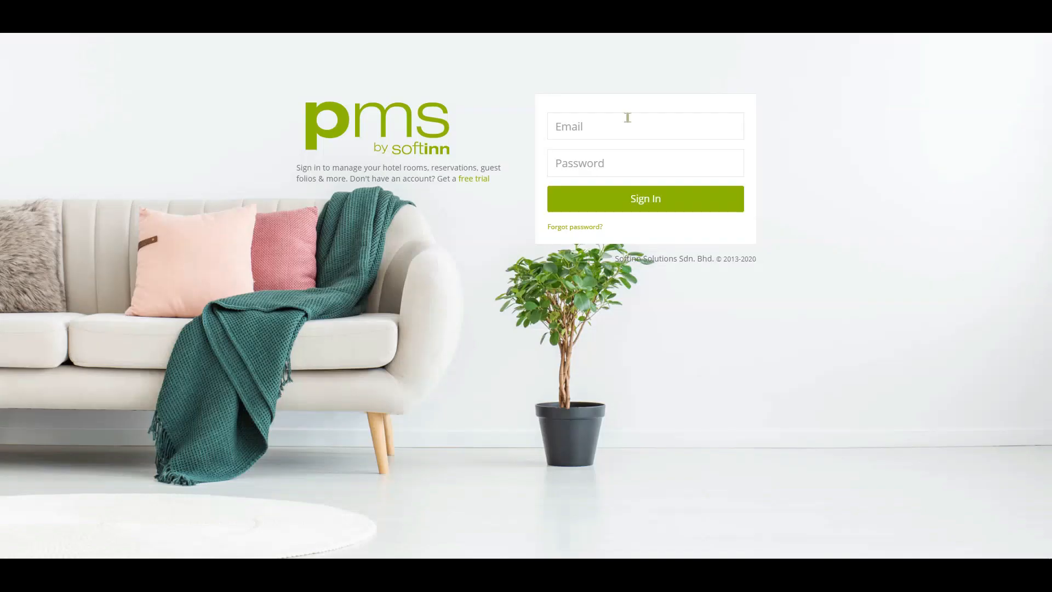
Sign in with the hotel account's e-mail and password, then start a new reservation.
left_click(627, 118)
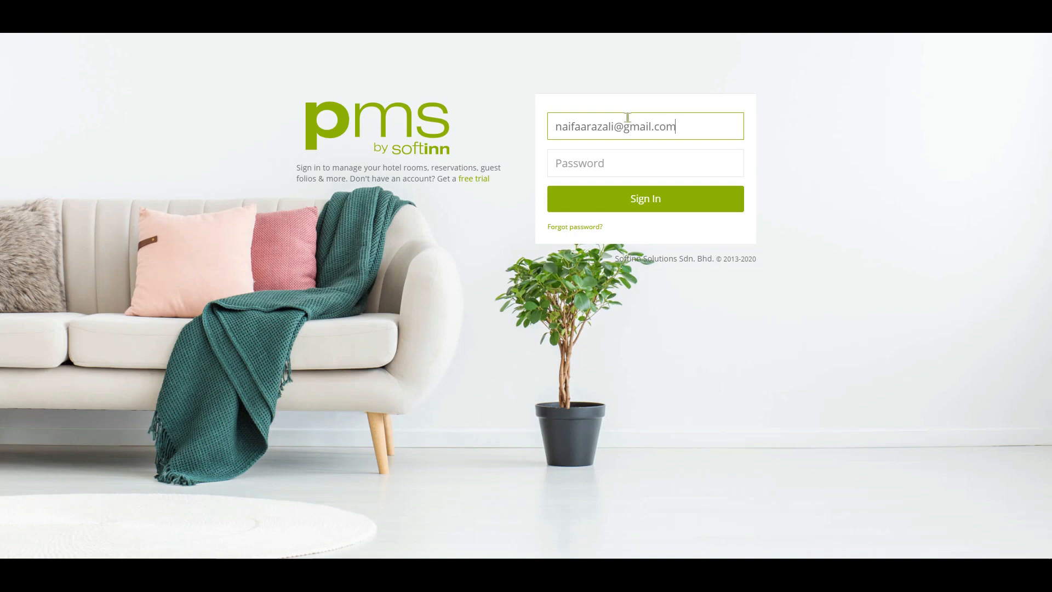
key("Tab")
type("*********")
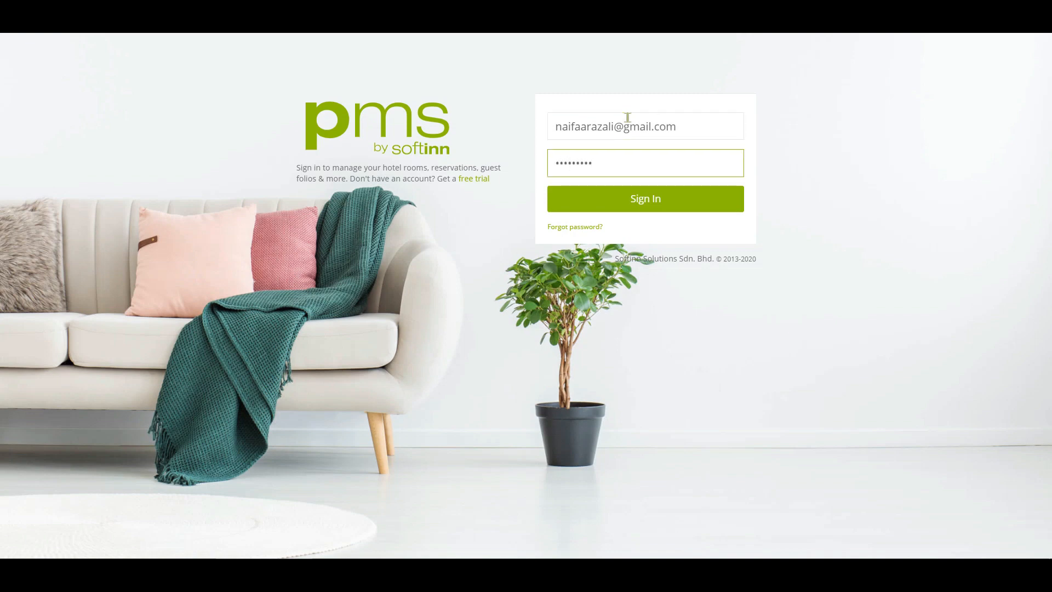
left_click(672, 203)
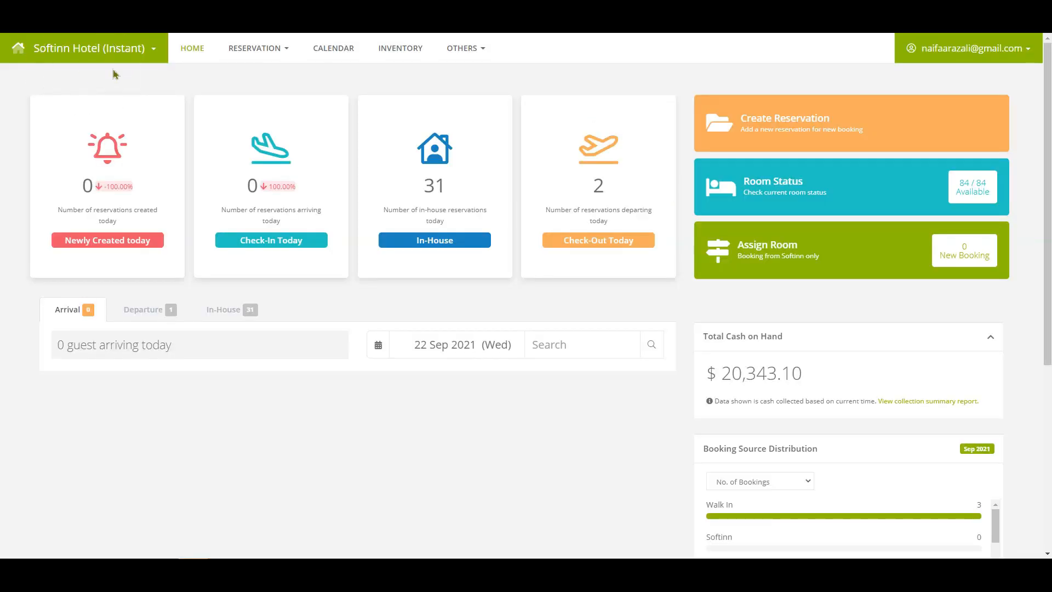
left_click(777, 146)
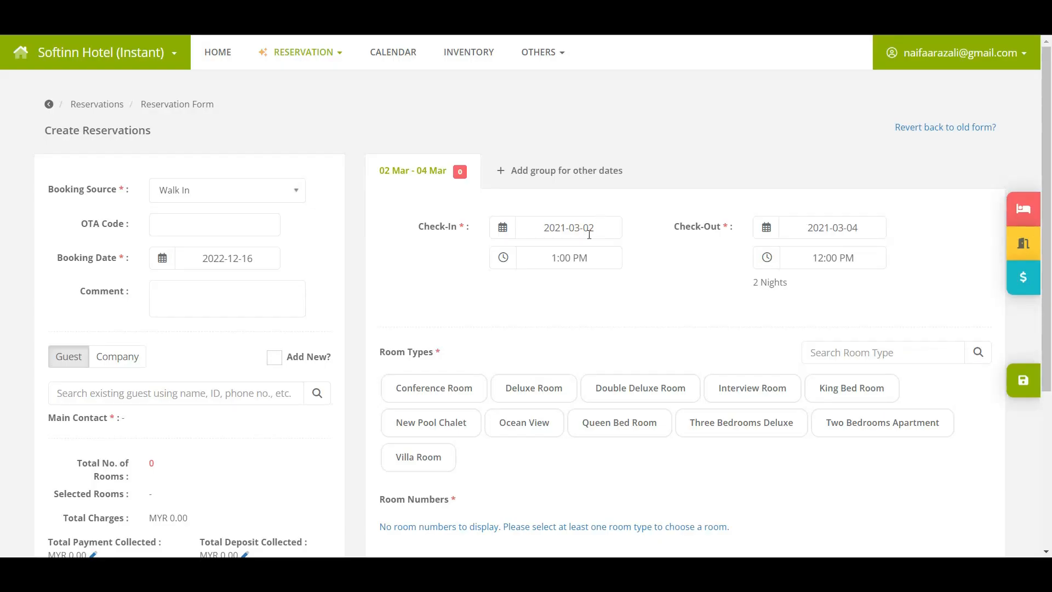
For the 2–4 Mar 2021 stay, search and select the existing walk-in guest as main contact.
key("ctrl")
key("ctrl")
key("ctrl")
key("ctrl")
scroll(304, 327, "down", 1)
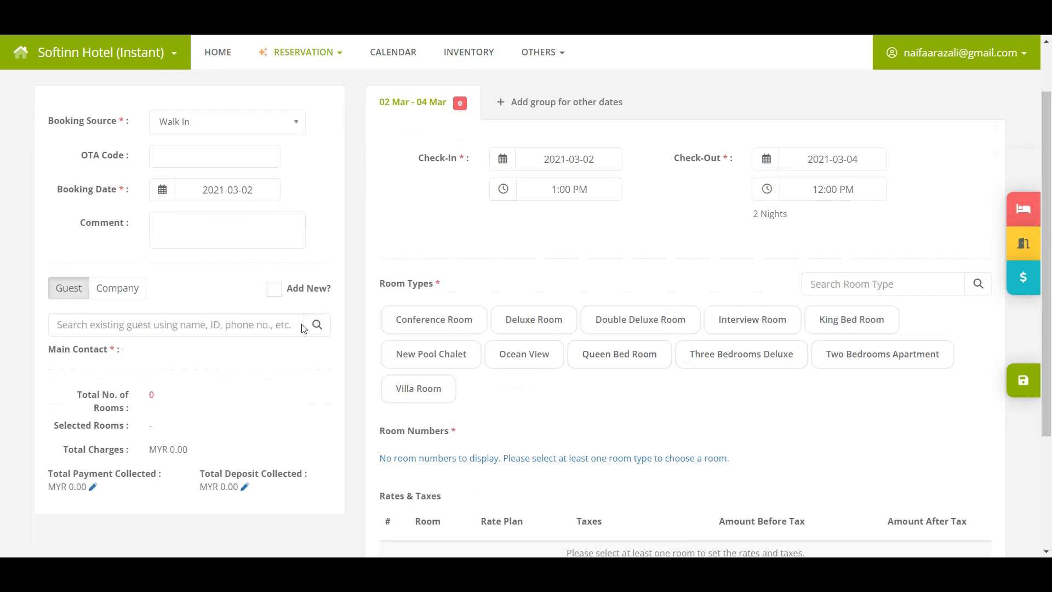
left_click(115, 328)
type("mell")
left_click(117, 377)
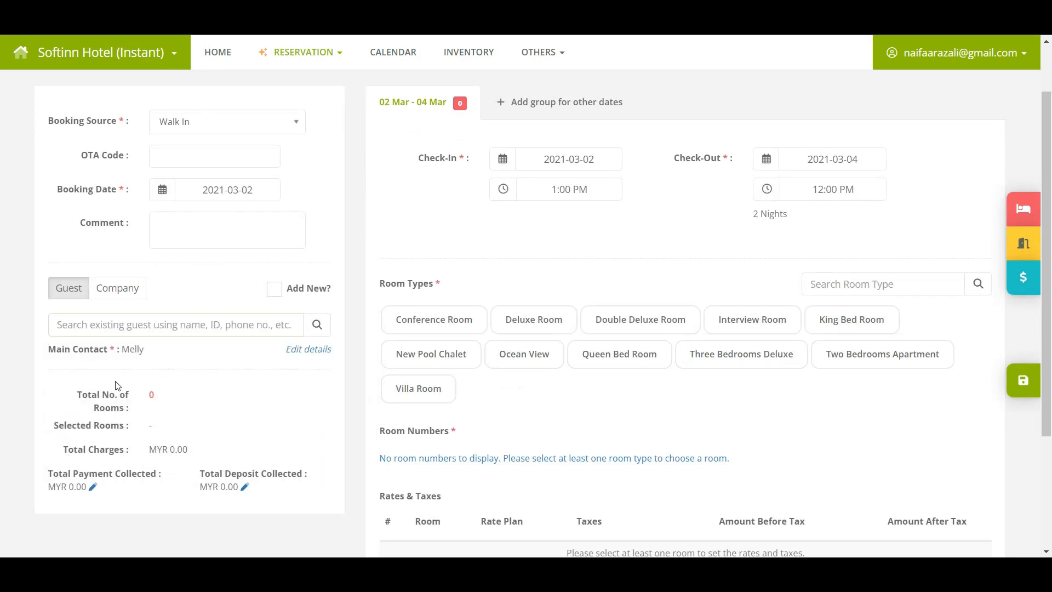
Book the Deluxe Room type and assign room DR001.
key("ctrl")
key("ctrl")
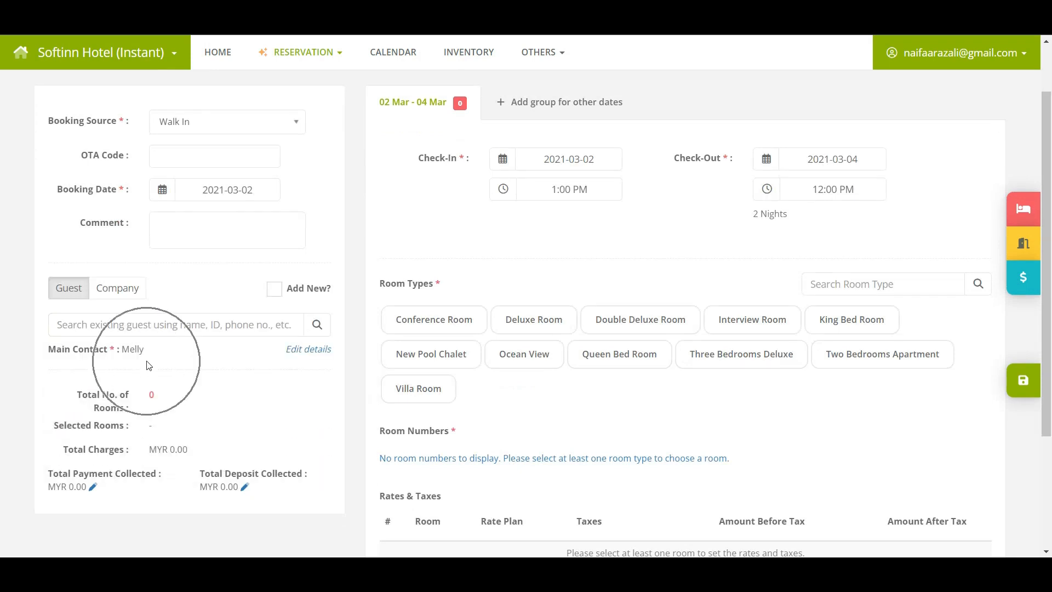
left_click(544, 312)
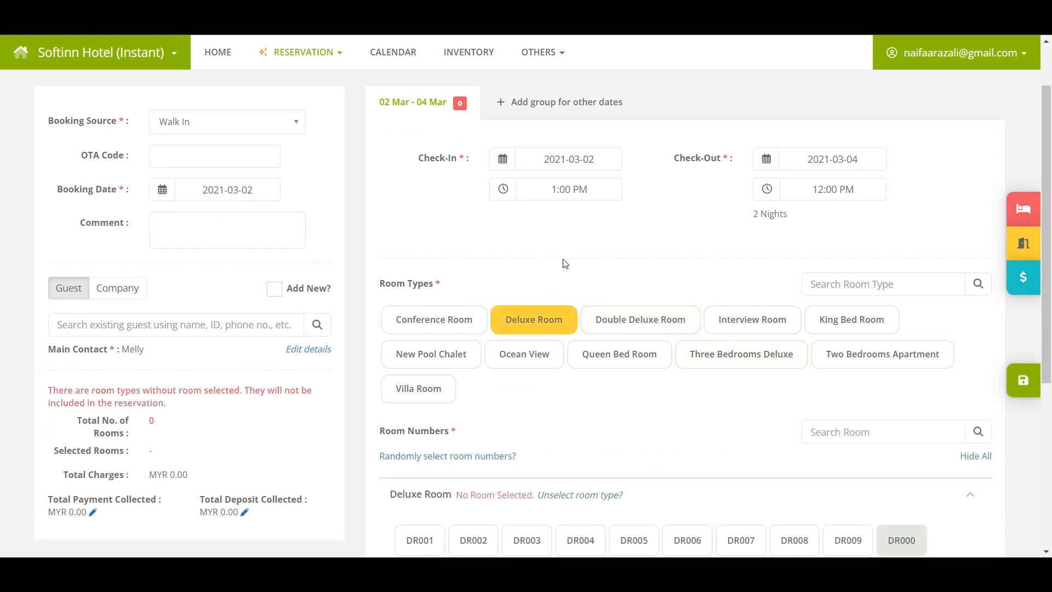
scroll(565, 263, "down", 3)
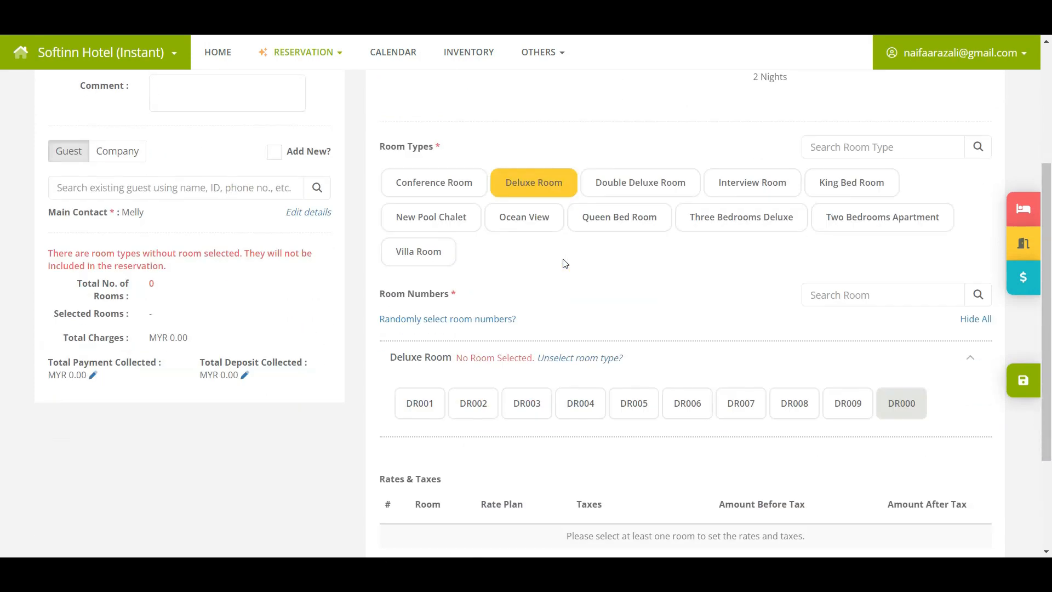
left_click(431, 408)
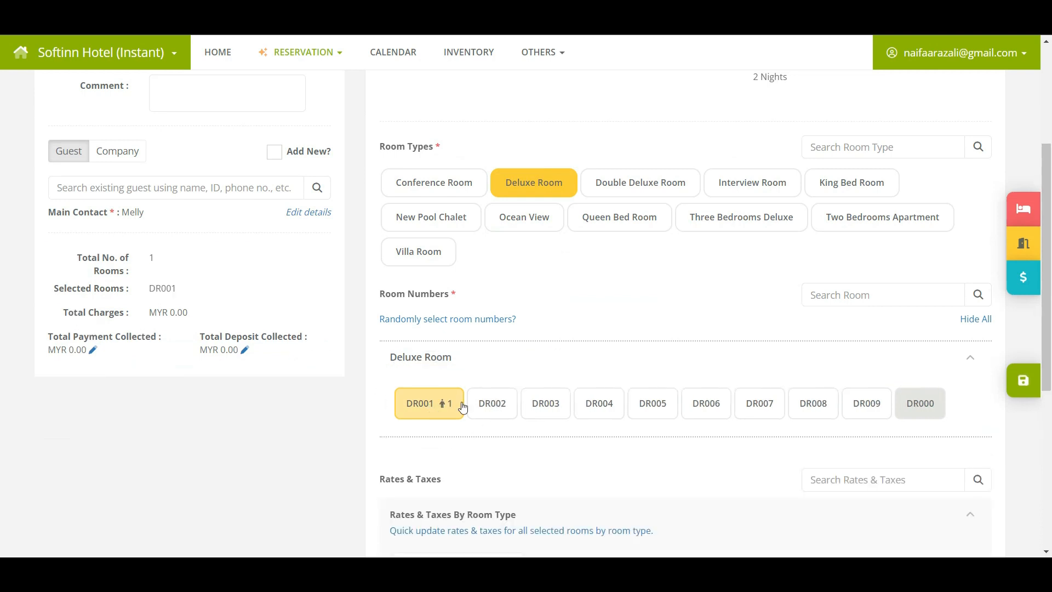
scroll(679, 348, "down", 5)
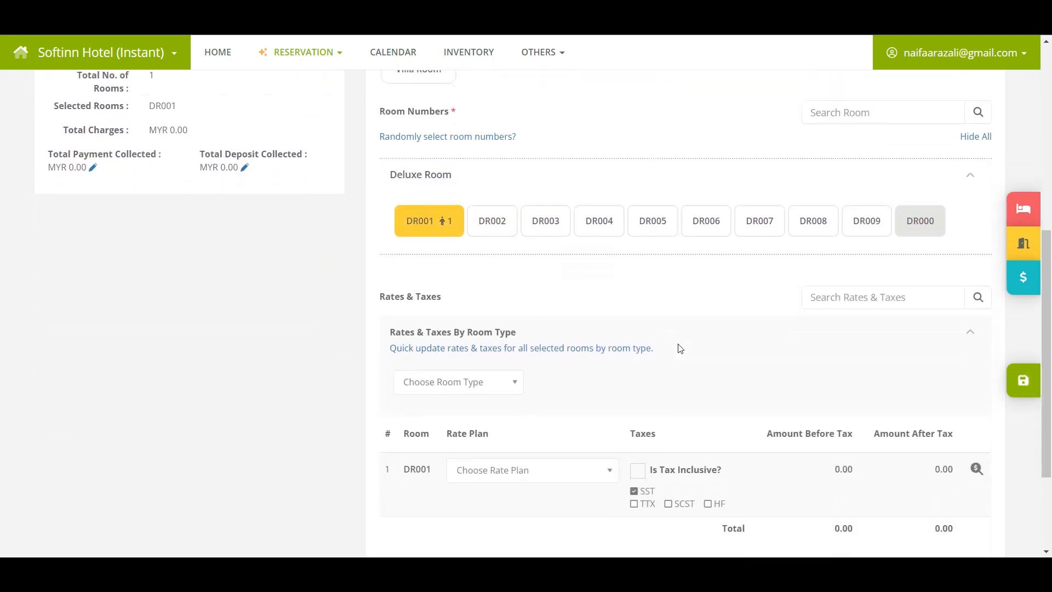
Rate DR001 at 100 for each of the two nights, tax inclusive, and save the reservation.
left_click(980, 381)
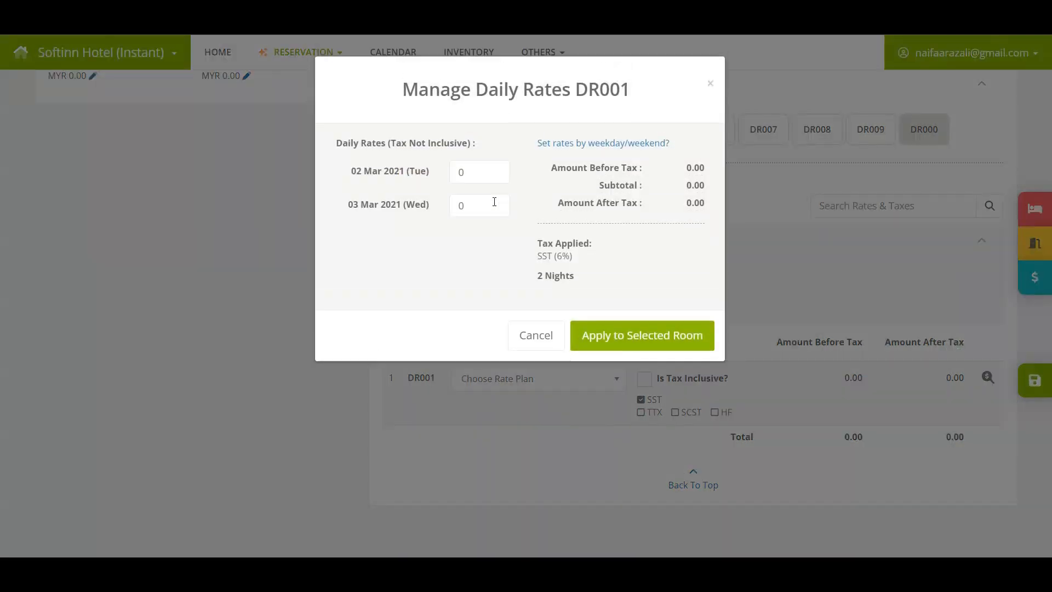
type("100")
left_click(479, 213)
type("100")
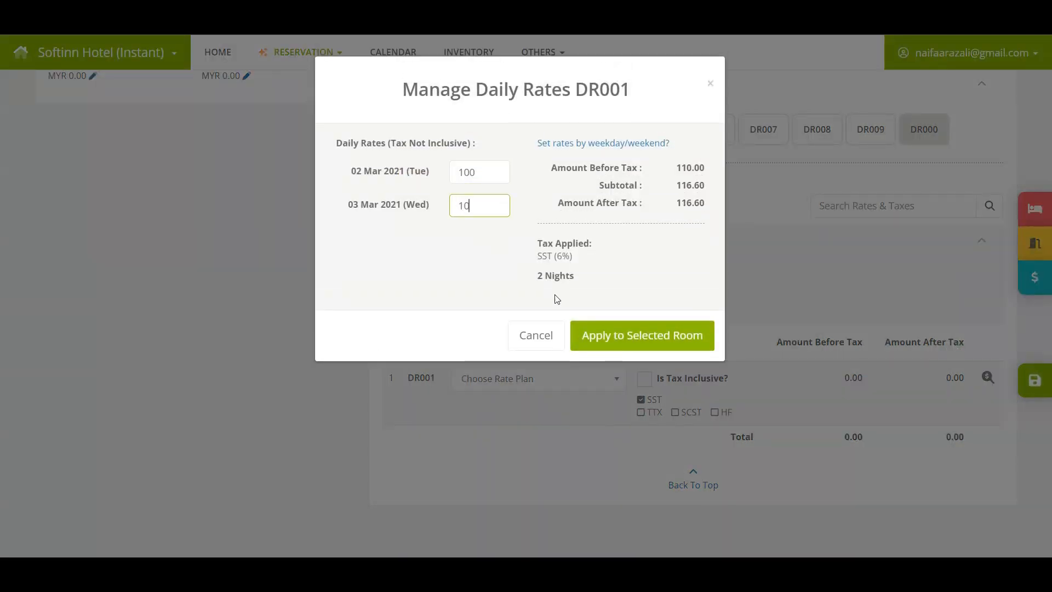
left_click(592, 335)
left_click(635, 379)
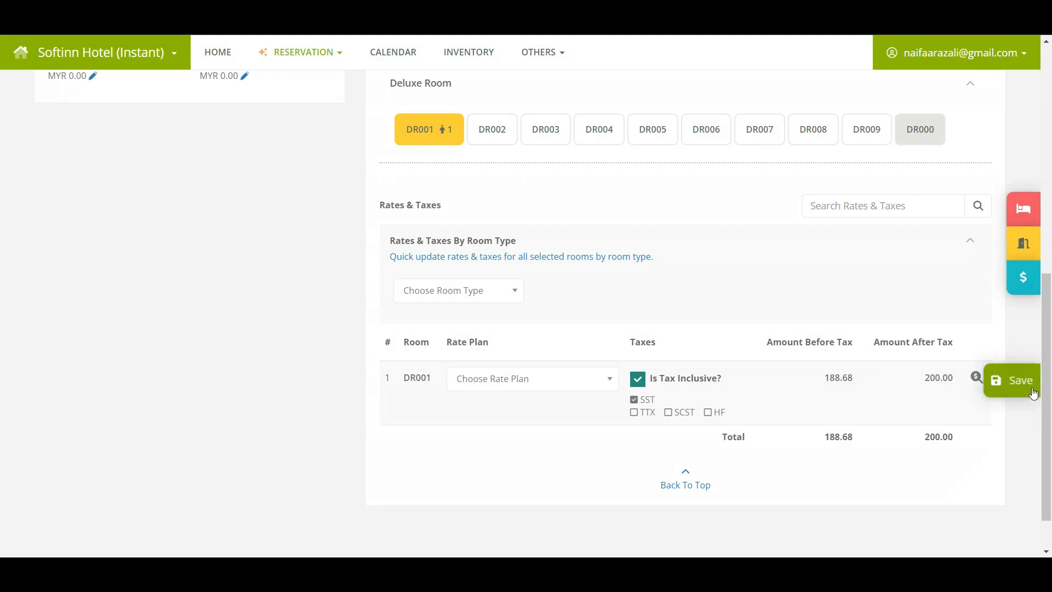
left_click(1014, 381)
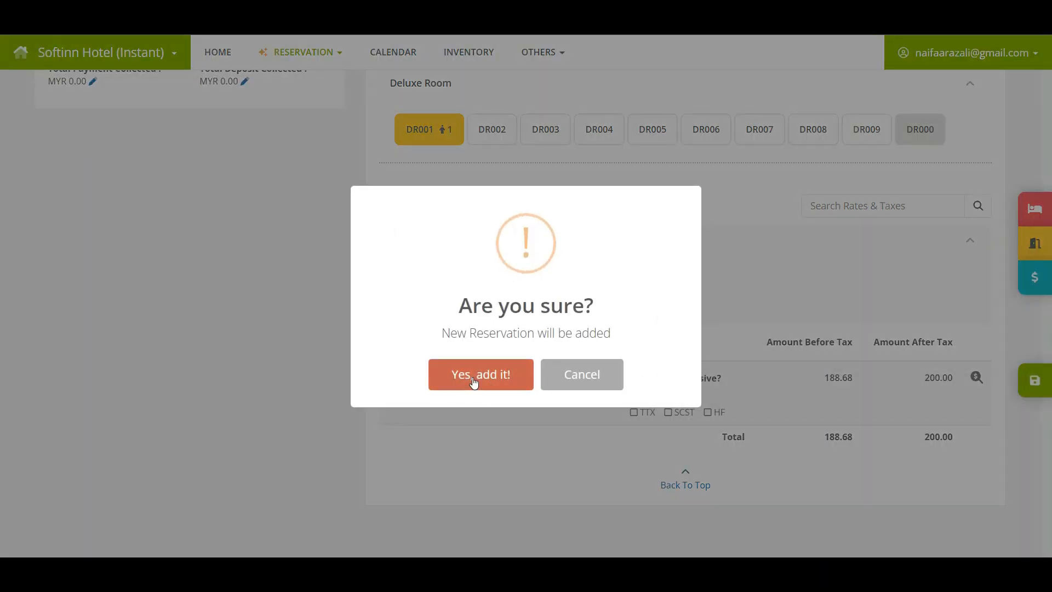
left_click(474, 378)
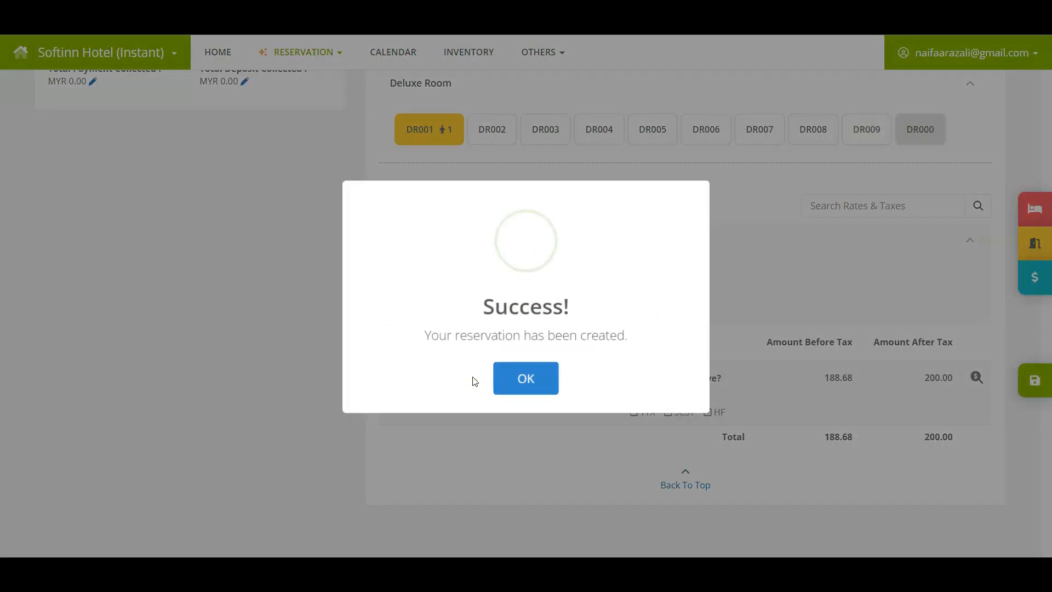
Open the new reservation's folio to review the two 100.00 DR001 night charges.
left_click(534, 382)
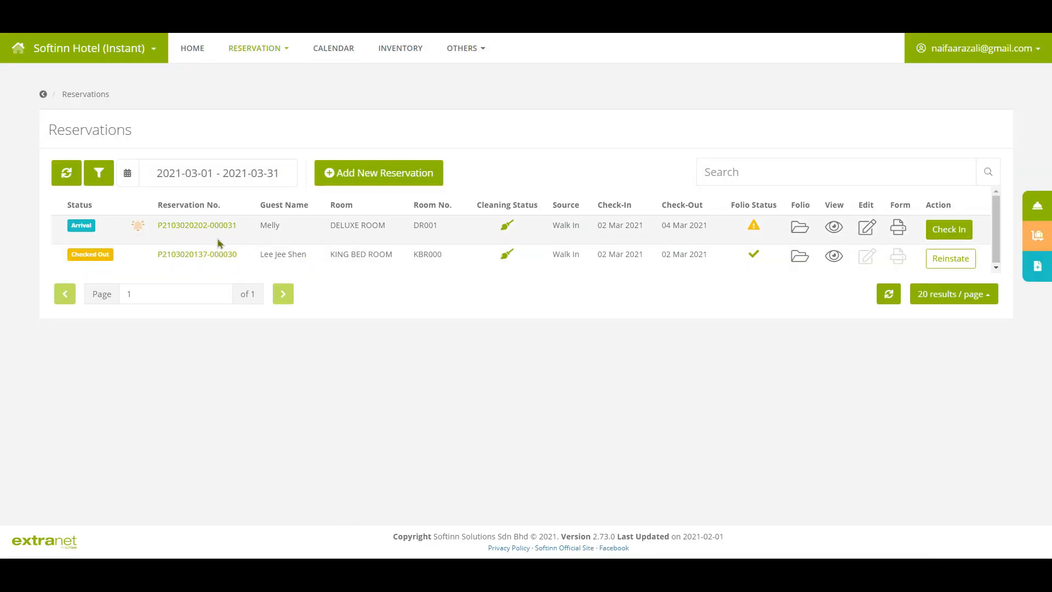
key("ctrl")
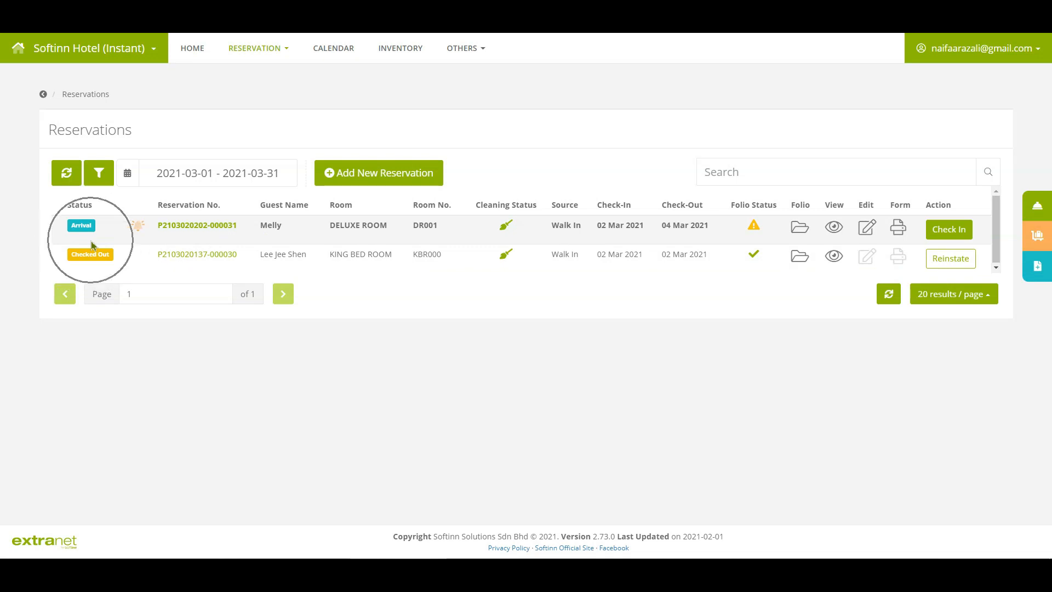
mouse_move(753, 233)
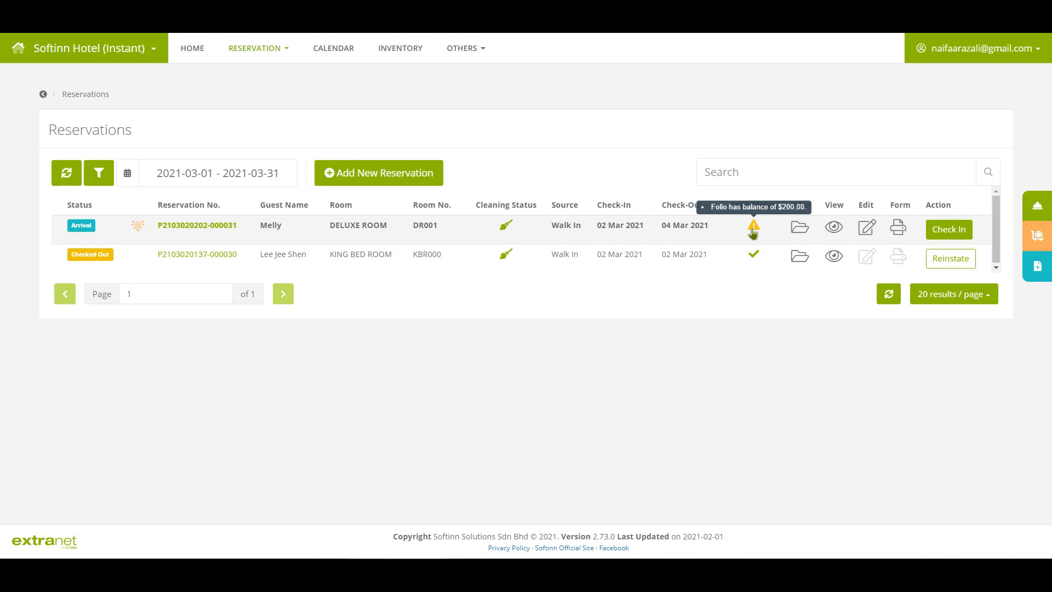
key("ctrl")
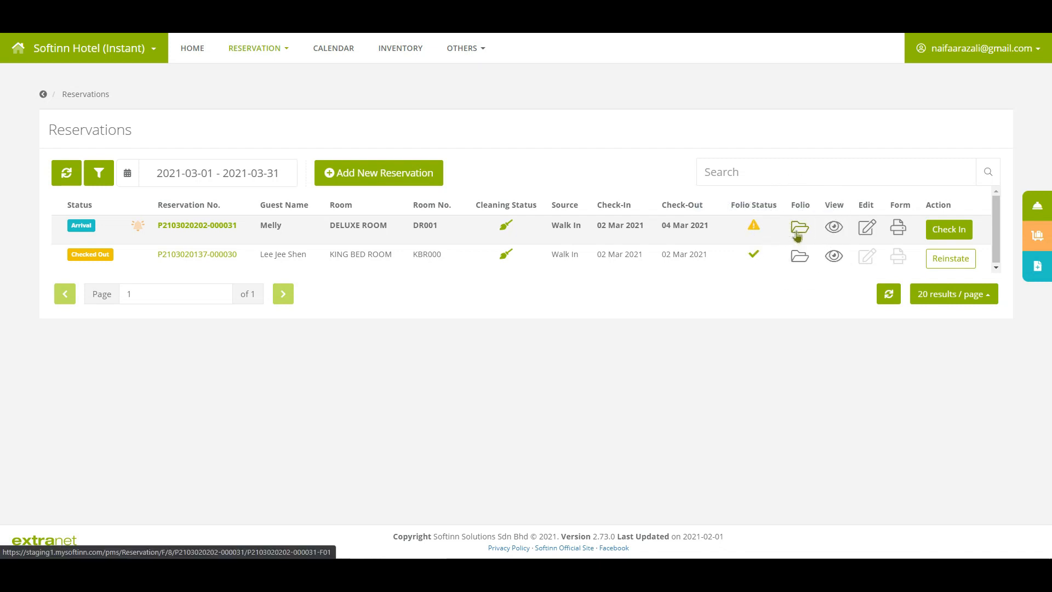
left_click(797, 234)
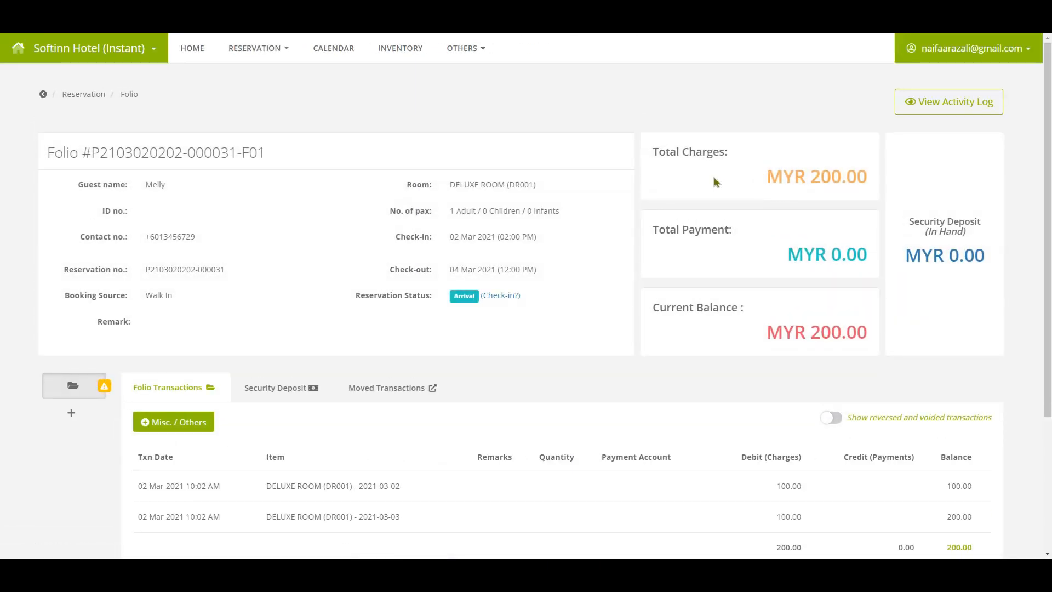
key("ctrl")
key("ctrl")
key("ctrl")
key("ctrl")
key("ctrl")
key("ctrl")
scroll(943, 284, "down", 3)
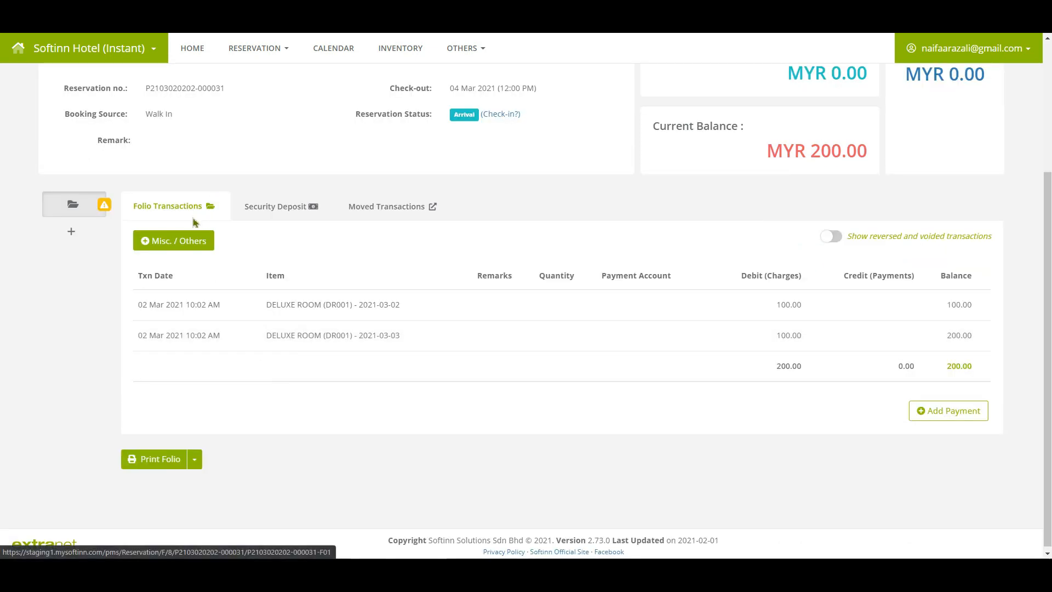
key("ctrl")
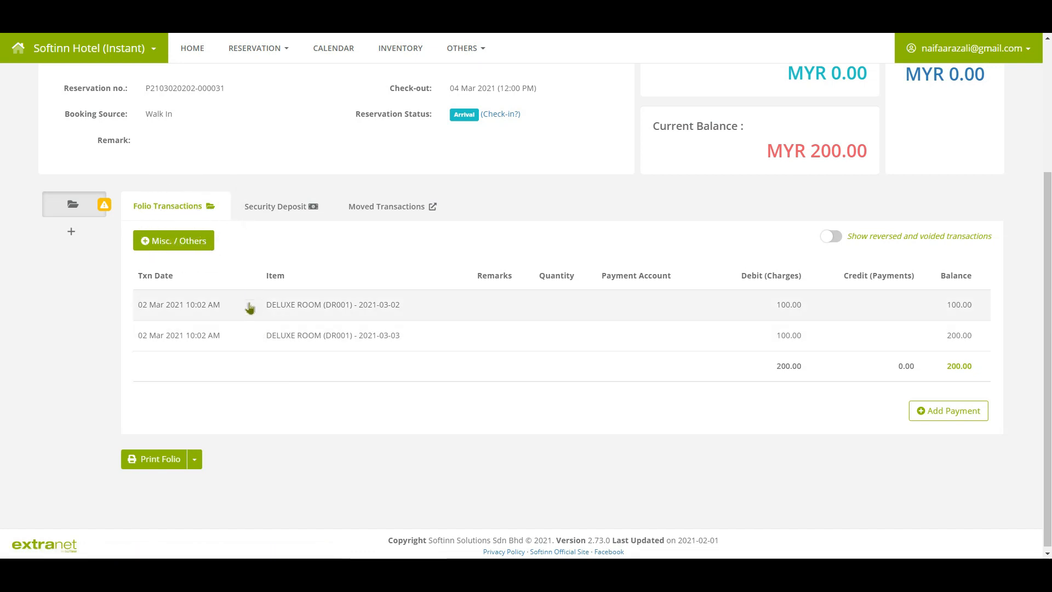
key("ctrl")
key("ctrl")
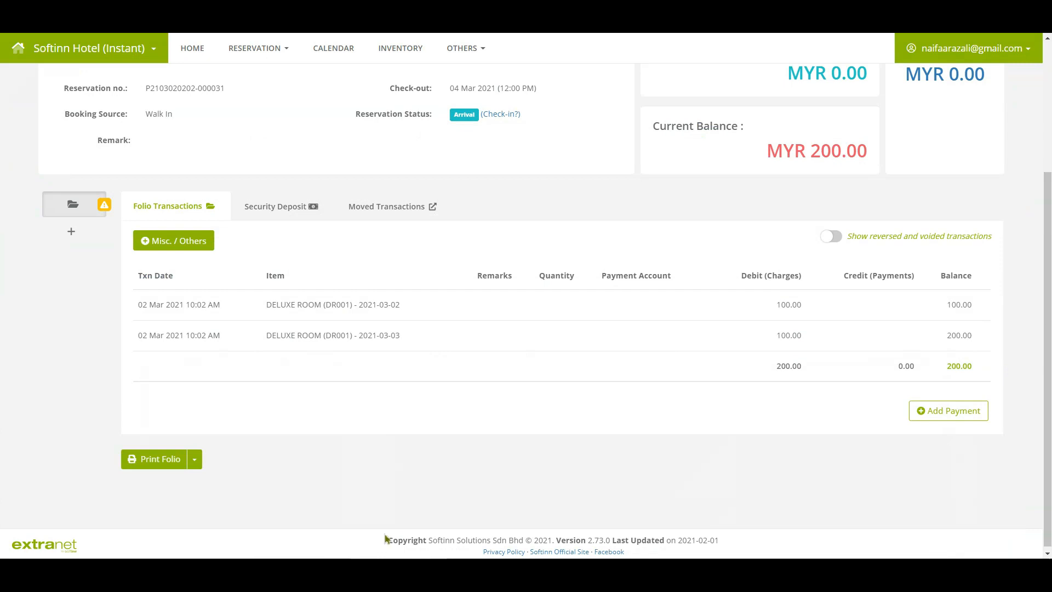
mouse_move(107, 211)
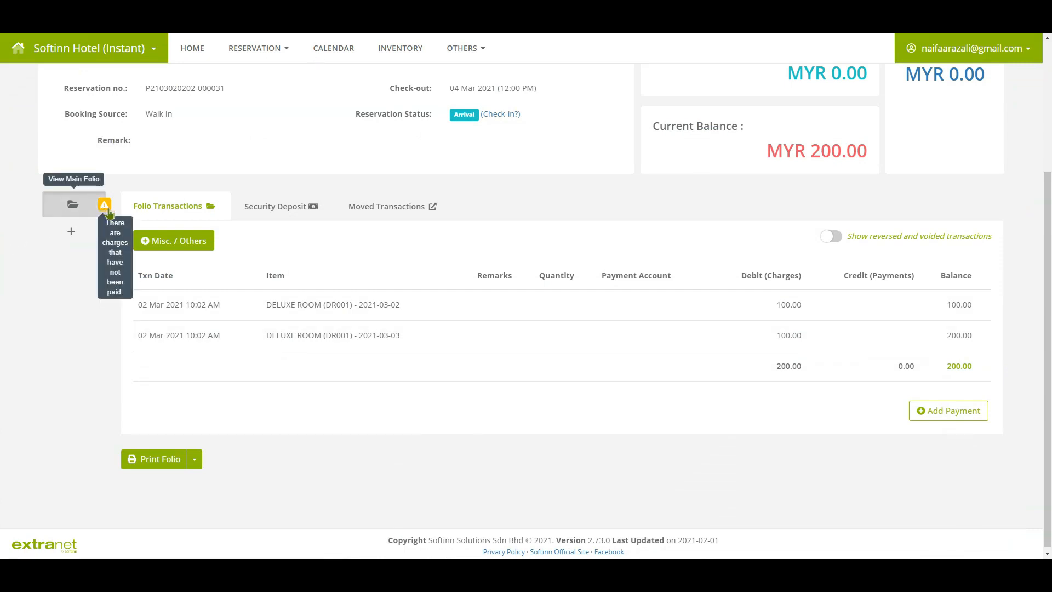
key("ctrl")
key("ctrl")
Post a 200 Debit Card payment credited to the CIMB account.
left_click(967, 422)
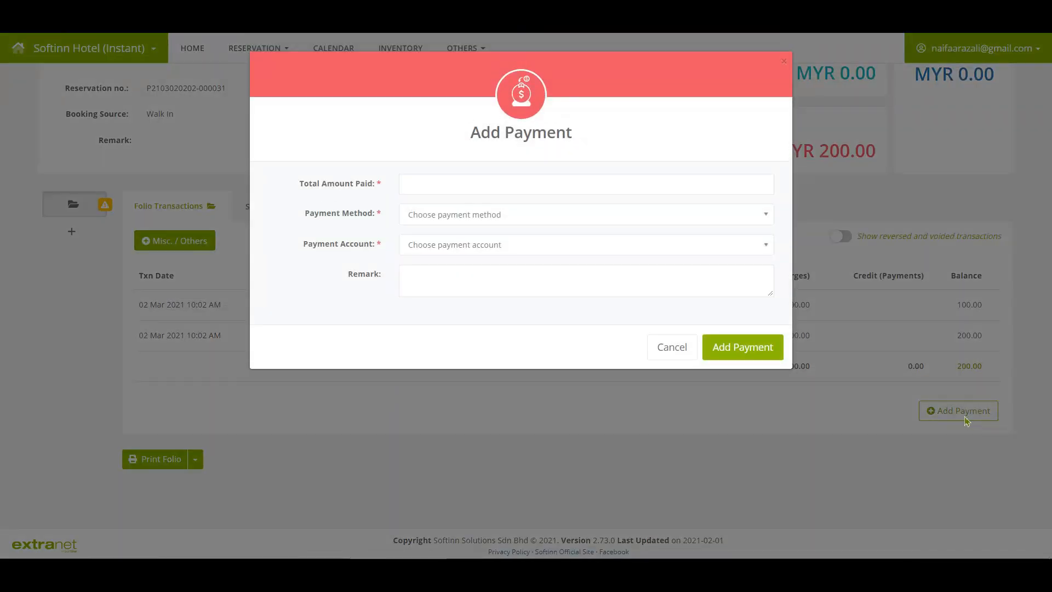
left_click(482, 190)
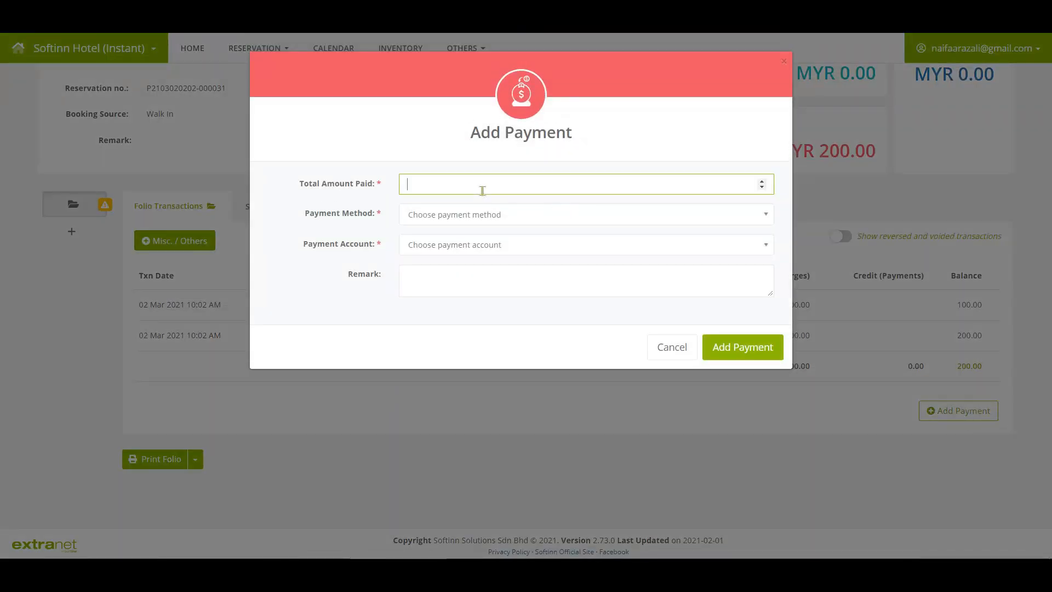
type("200")
left_click(484, 213)
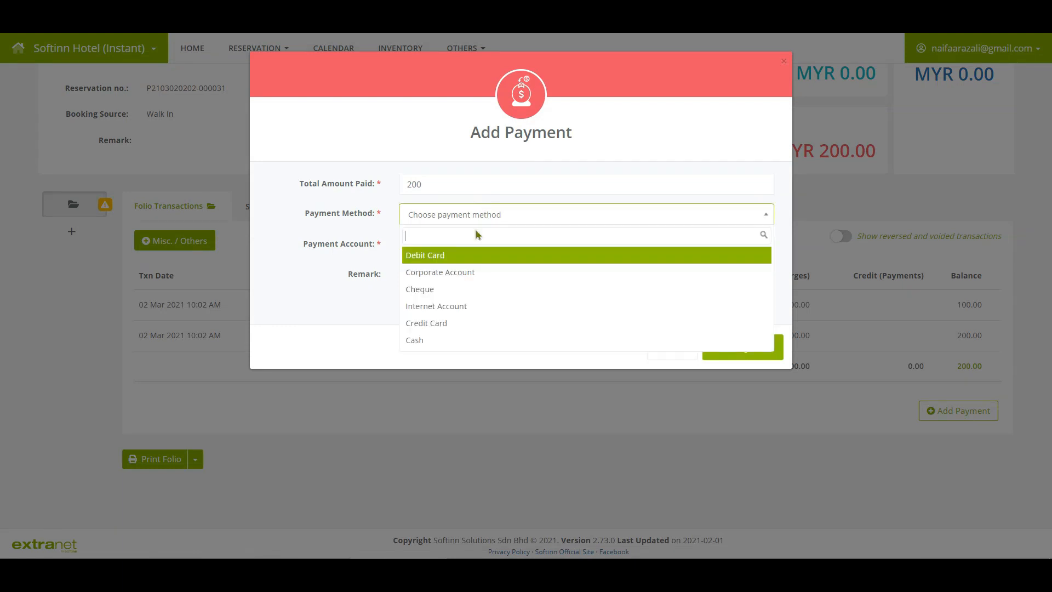
left_click(431, 266)
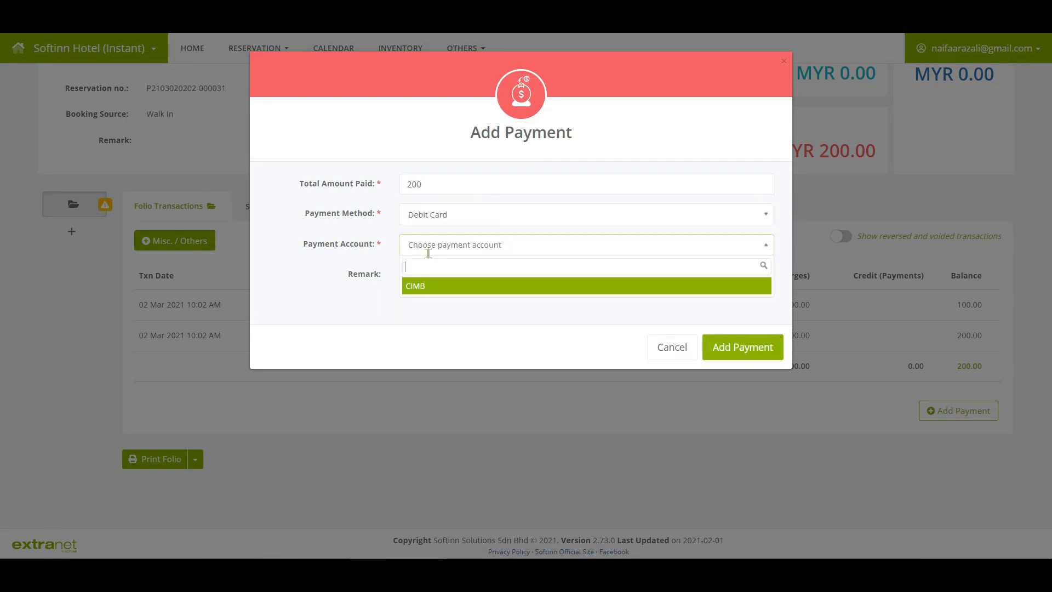
left_click(425, 285)
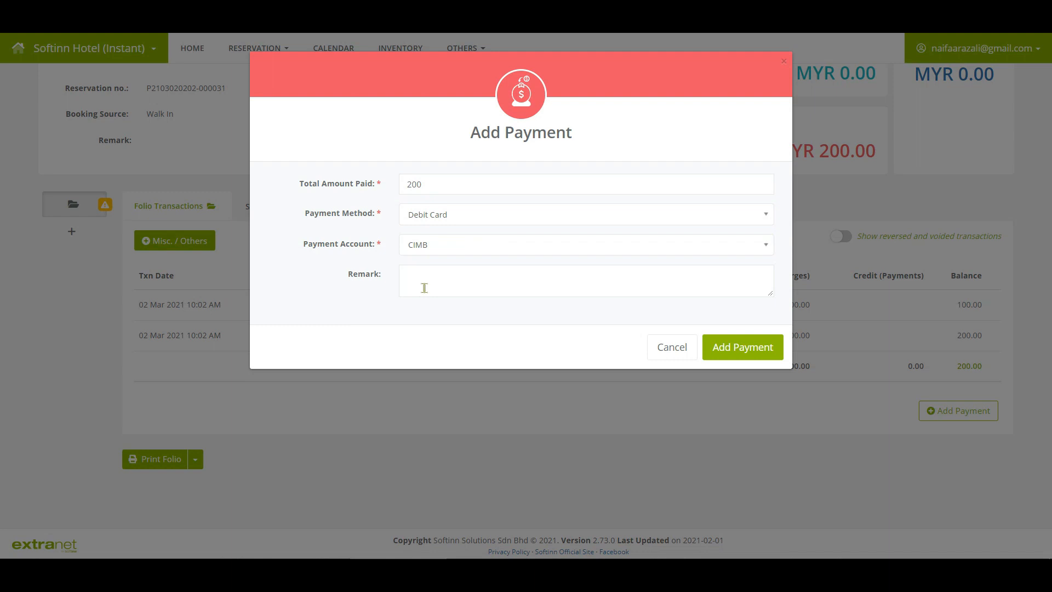
left_click(724, 359)
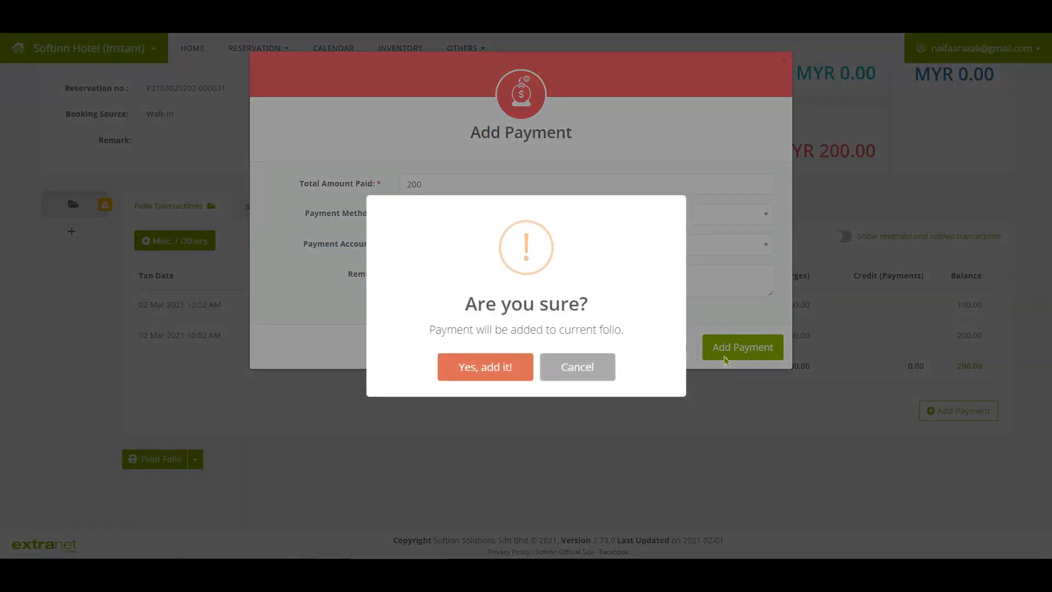
left_click(453, 367)
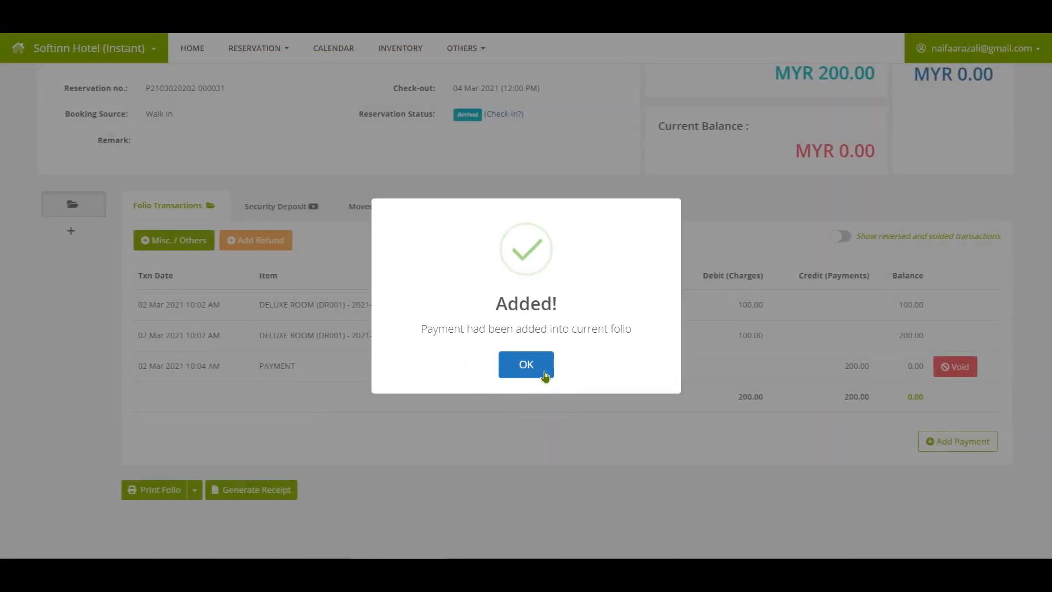
left_click(544, 368)
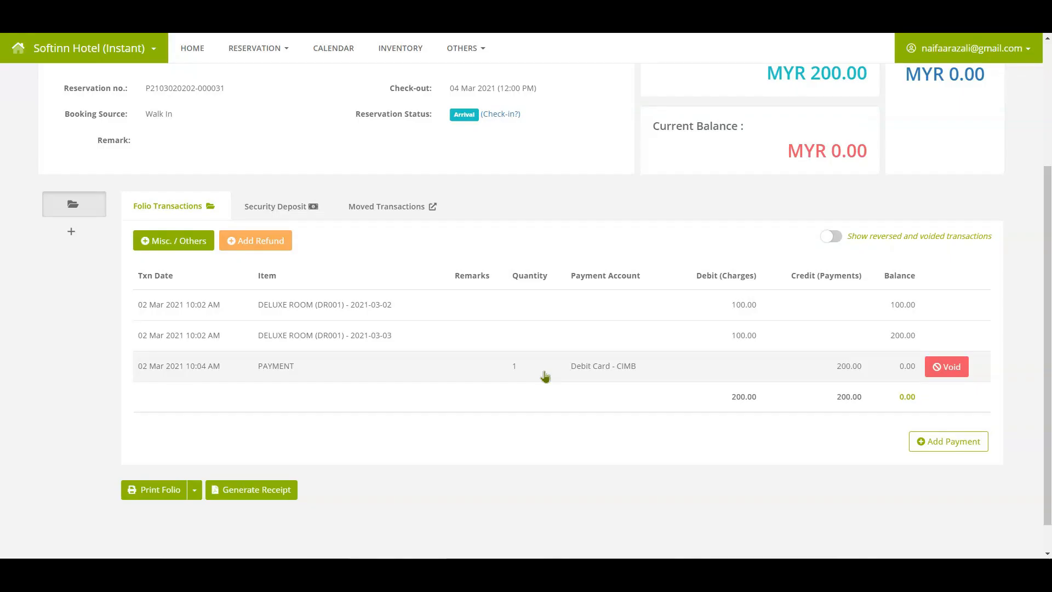
Review the folio totals, now showing a 0.00 balance.
left_click(150, 374)
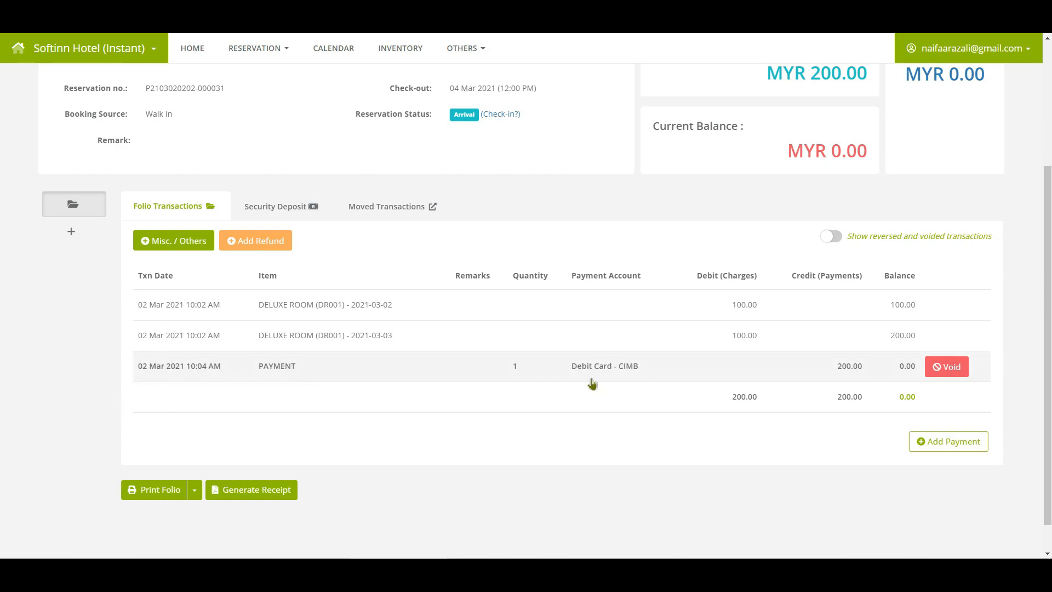
scroll(689, 461, "up", 3)
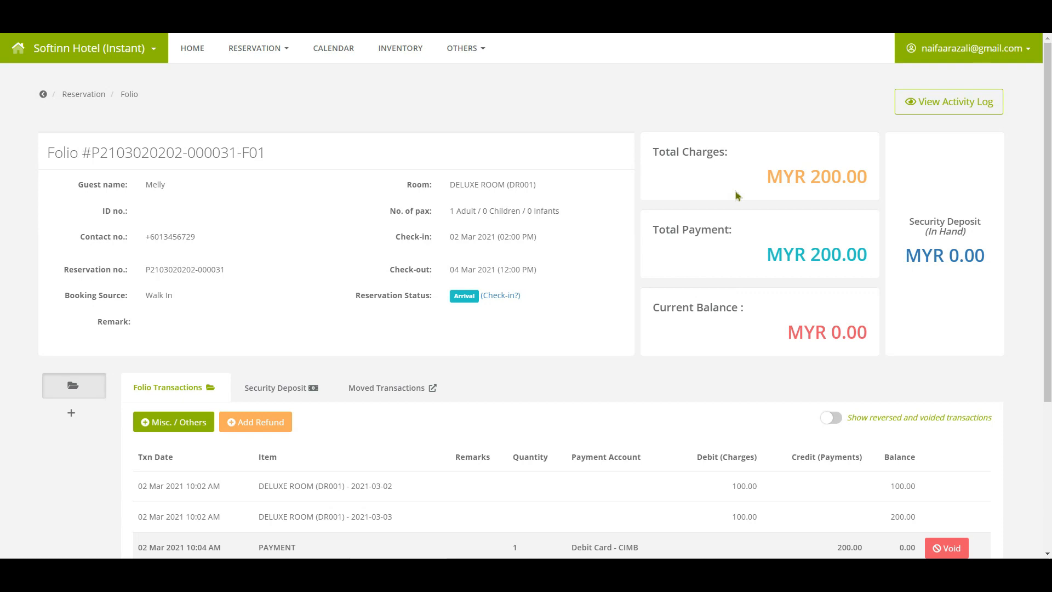
left_click(748, 266)
left_click(752, 346)
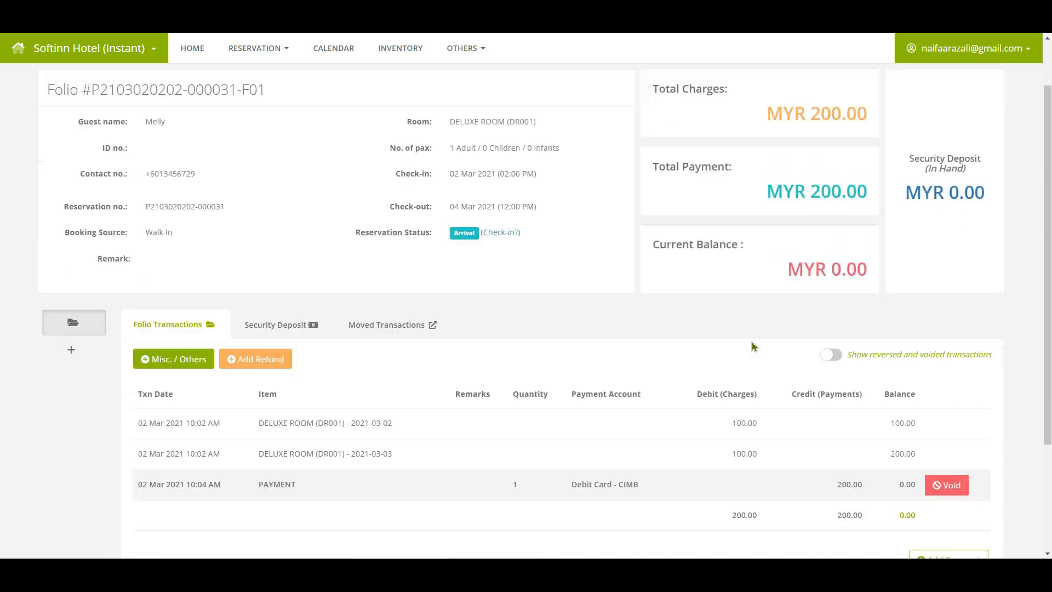
scroll(753, 345, "down", 3)
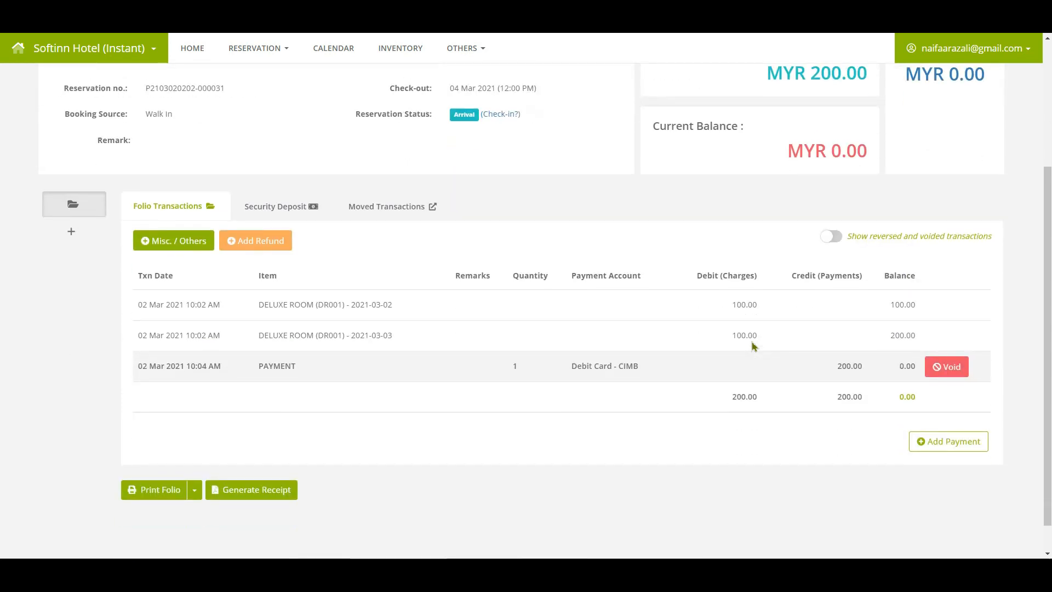
left_click(95, 208)
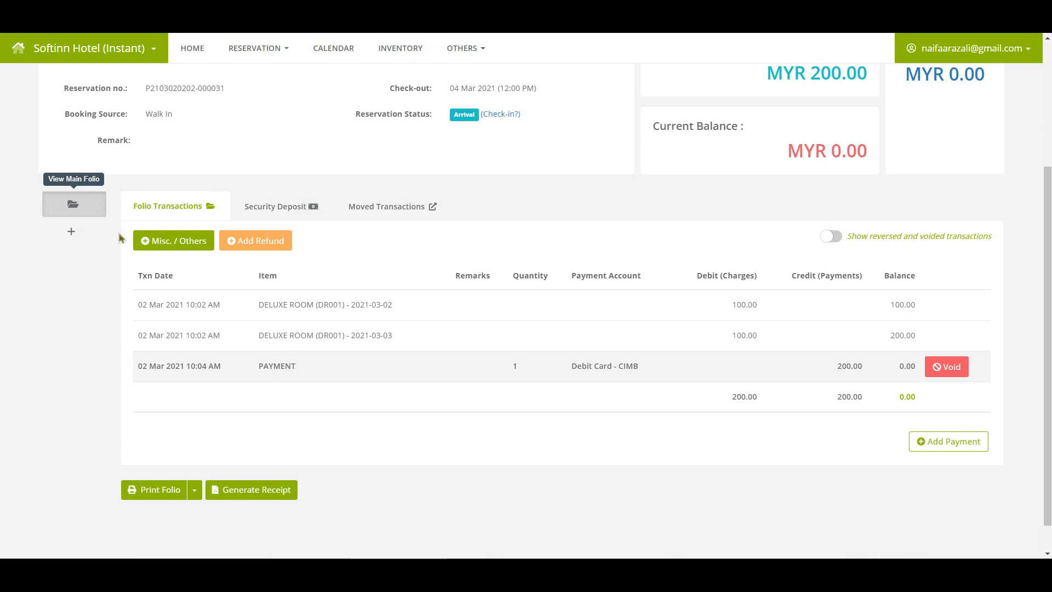
Record a 100 Cash security deposit into Cash on Hand on the Security Deposit tab.
left_click(268, 224)
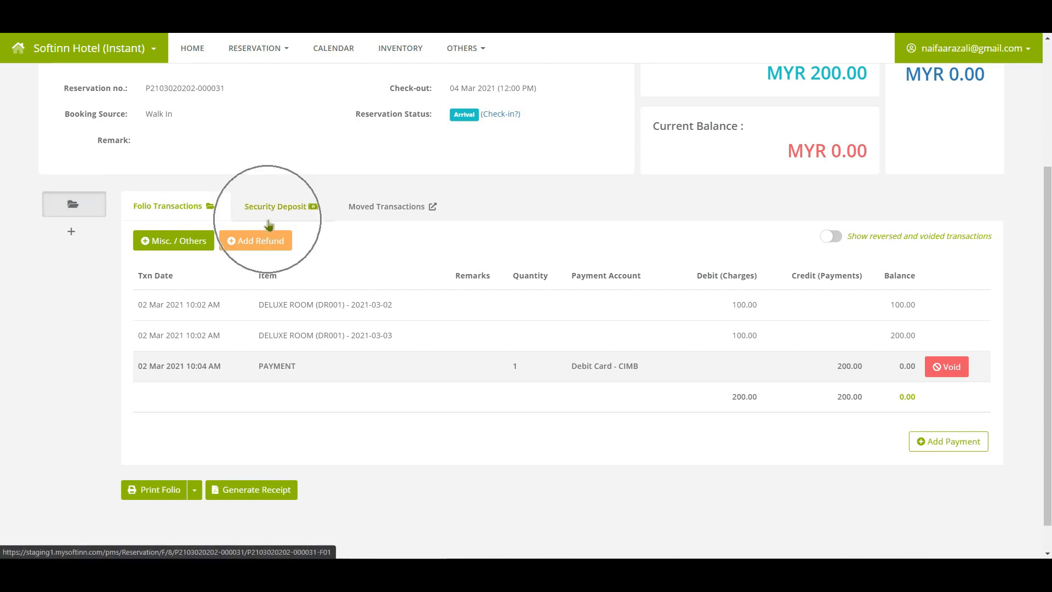
left_click(269, 225)
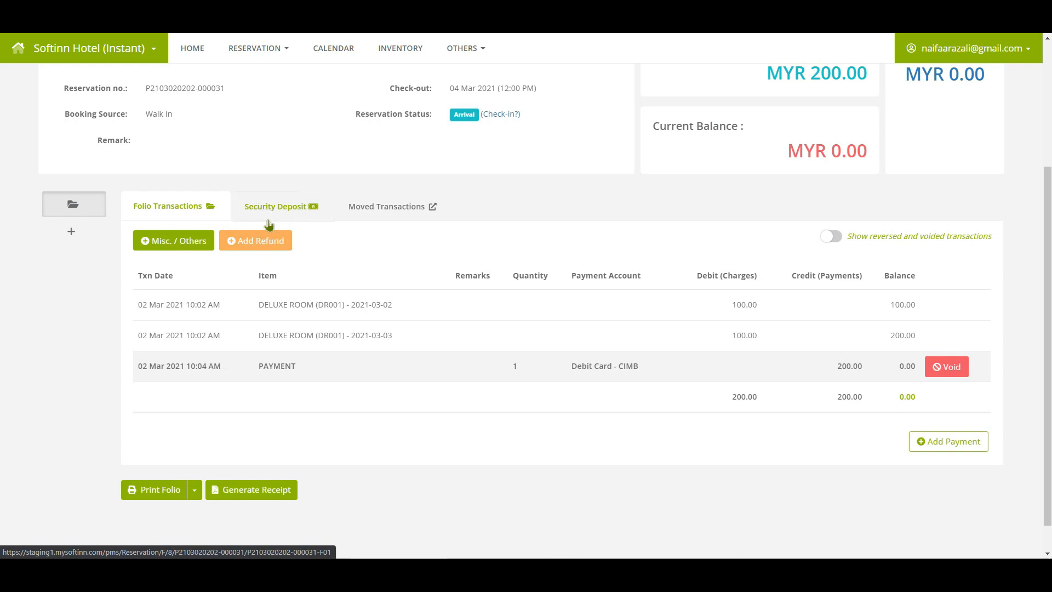
left_click(272, 219)
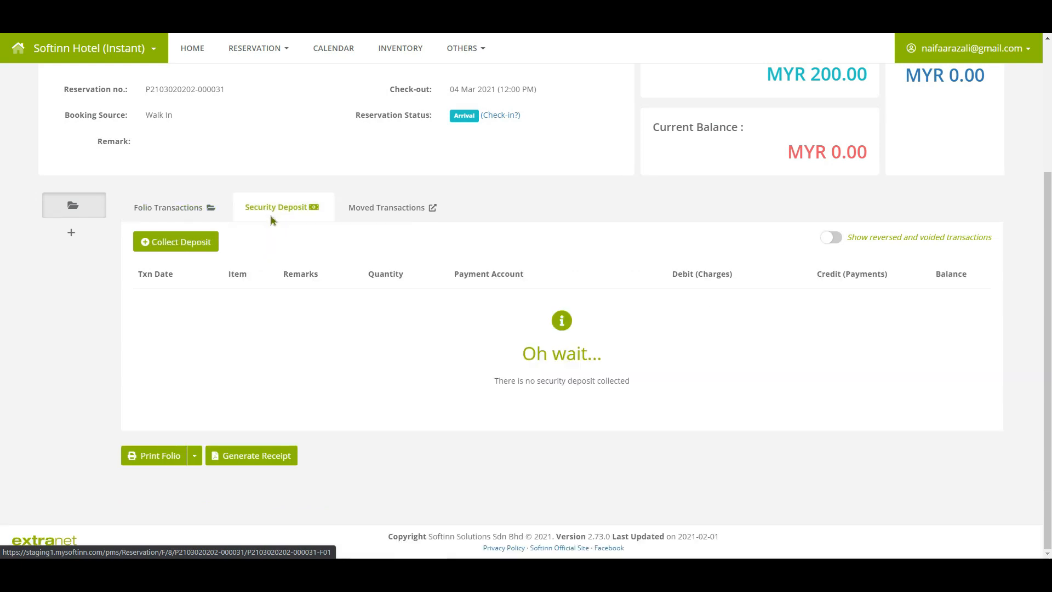
left_click(177, 247)
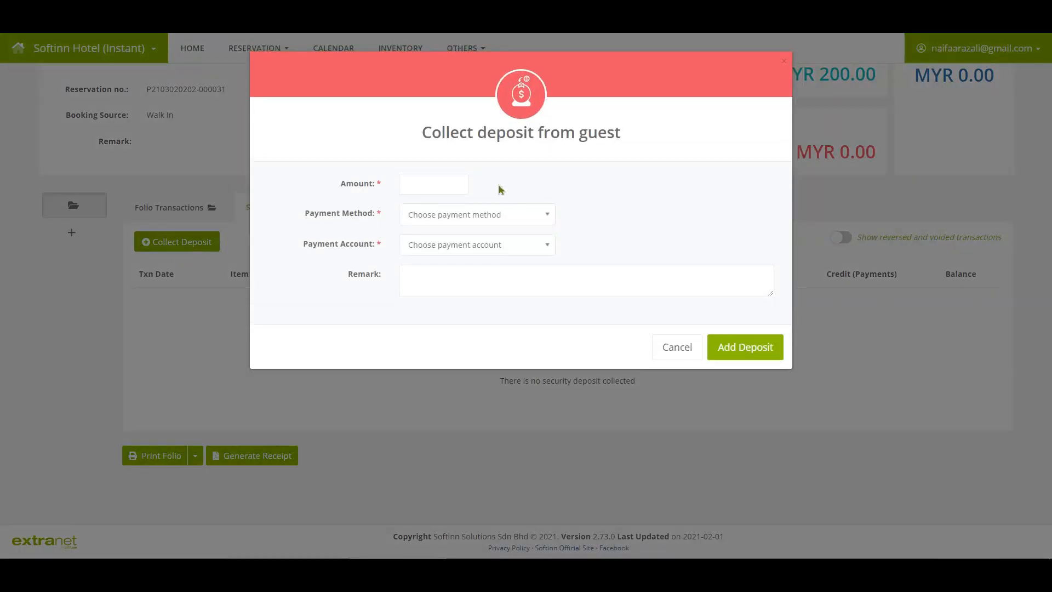
left_click(444, 183)
type("100")
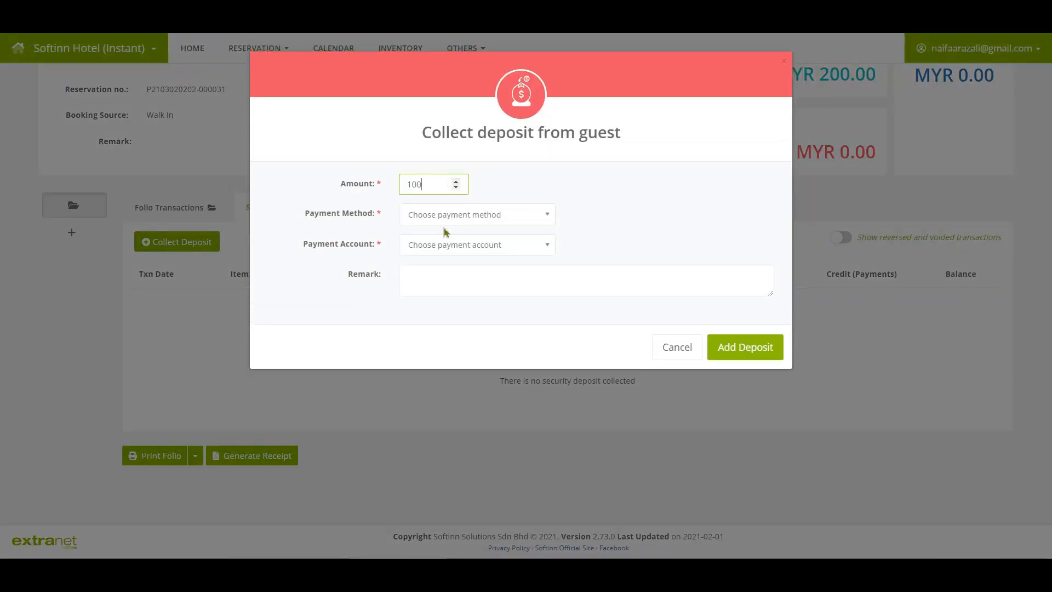
left_click(438, 213)
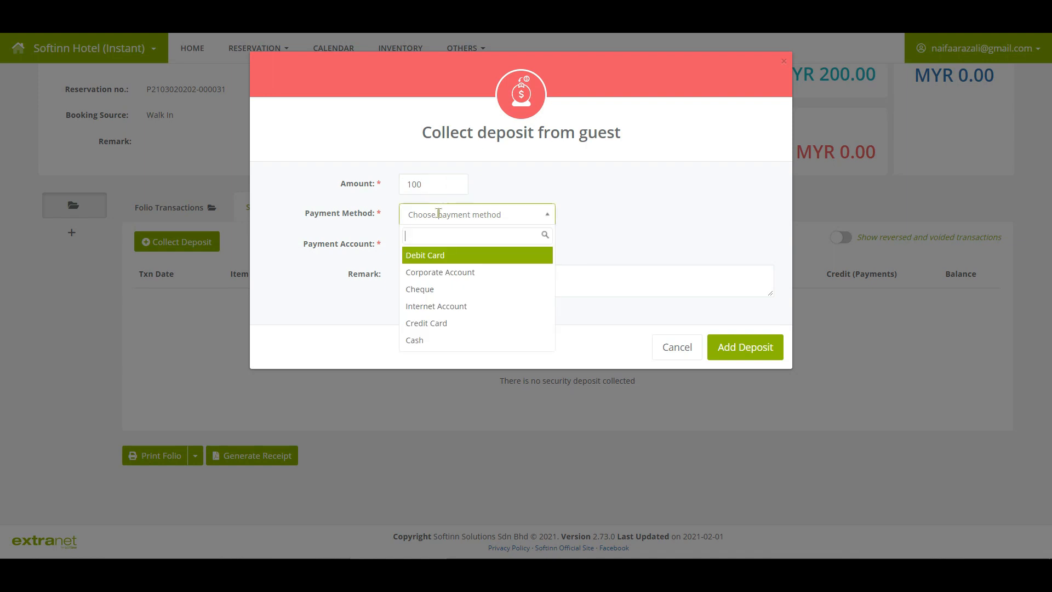
left_click(417, 340)
left_click(438, 244)
left_click(430, 292)
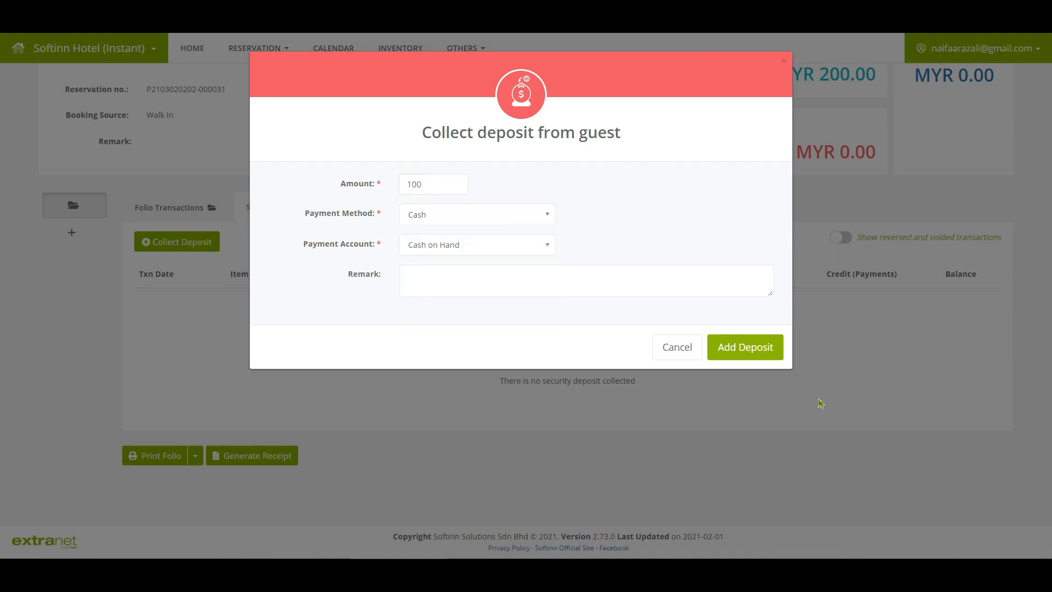
left_click(751, 357)
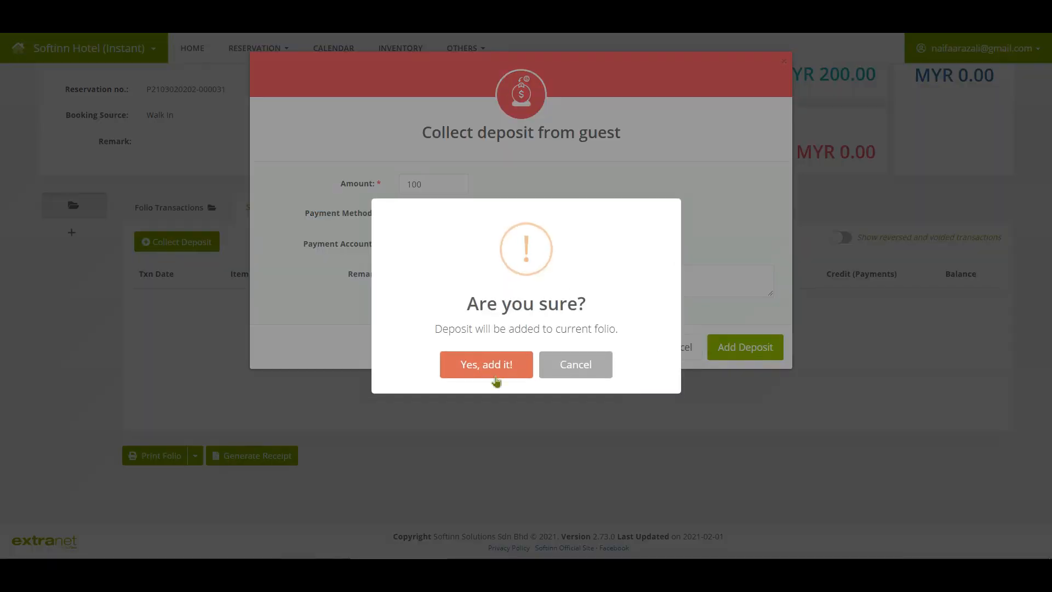
left_click(490, 365)
left_click(525, 345)
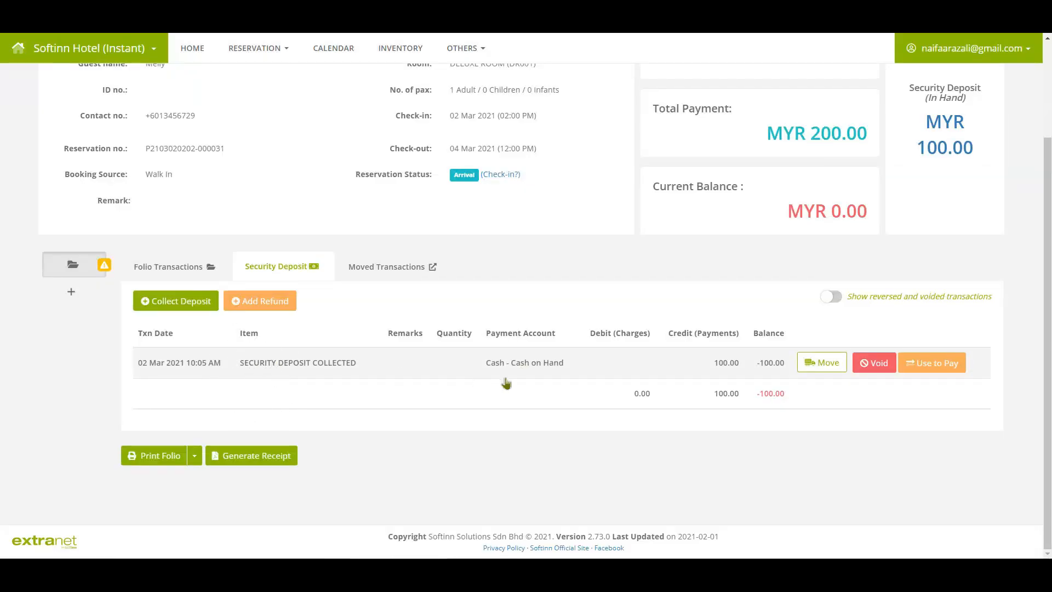
Review the unrefunded deposit warning, then begin check-in and open the Customize Check-in Details page.
left_click(830, 372)
left_click(875, 371)
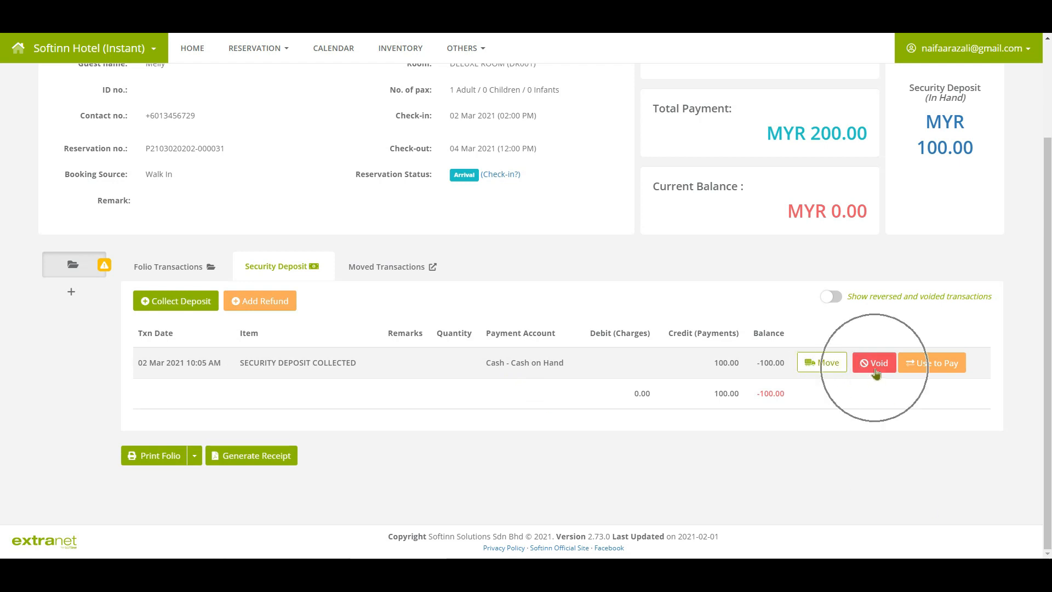
key("ctrl")
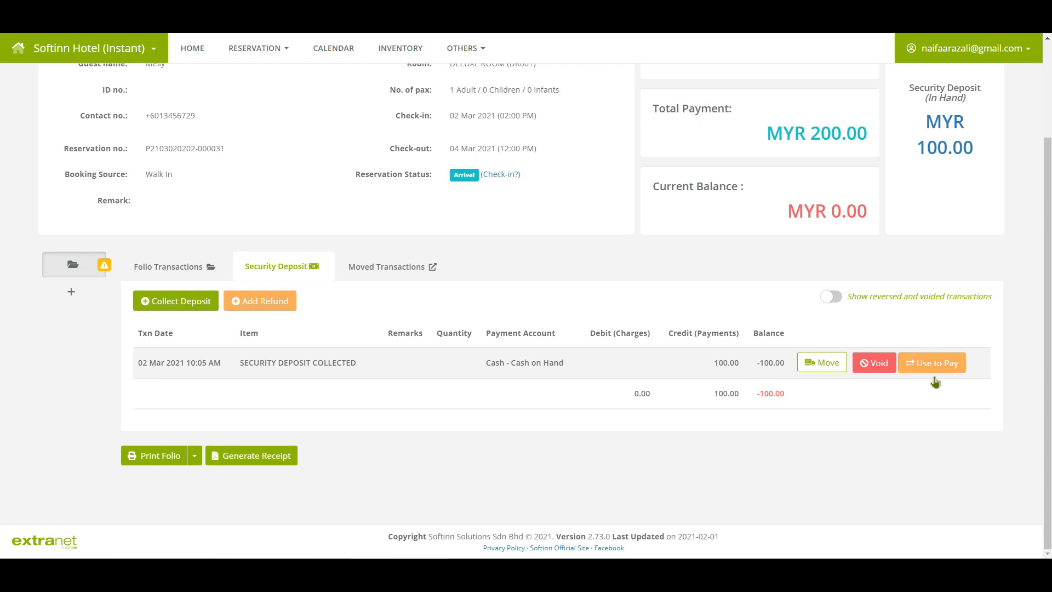
left_click(106, 267)
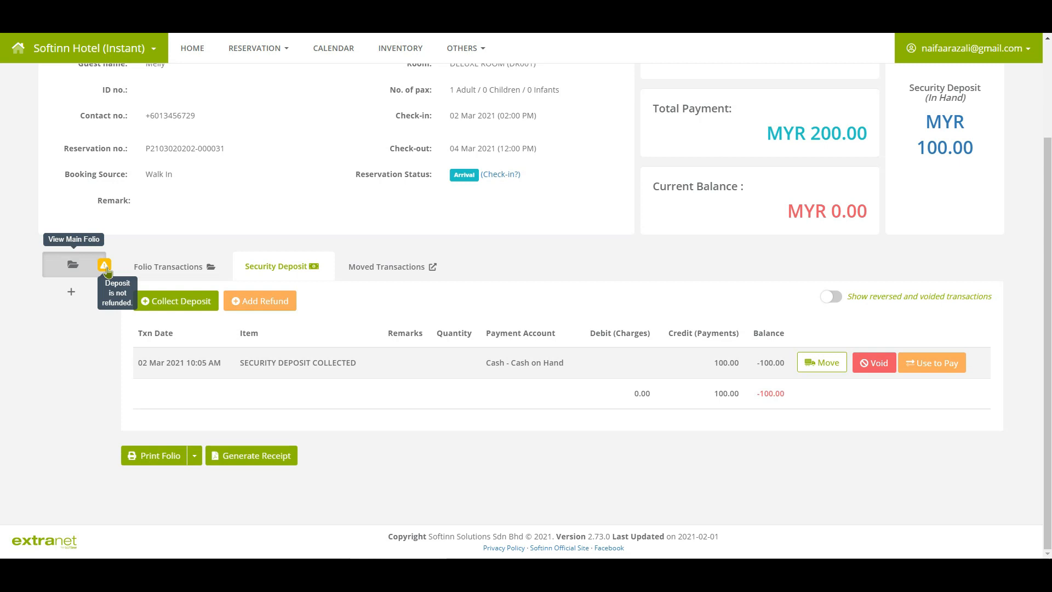
left_click(497, 176)
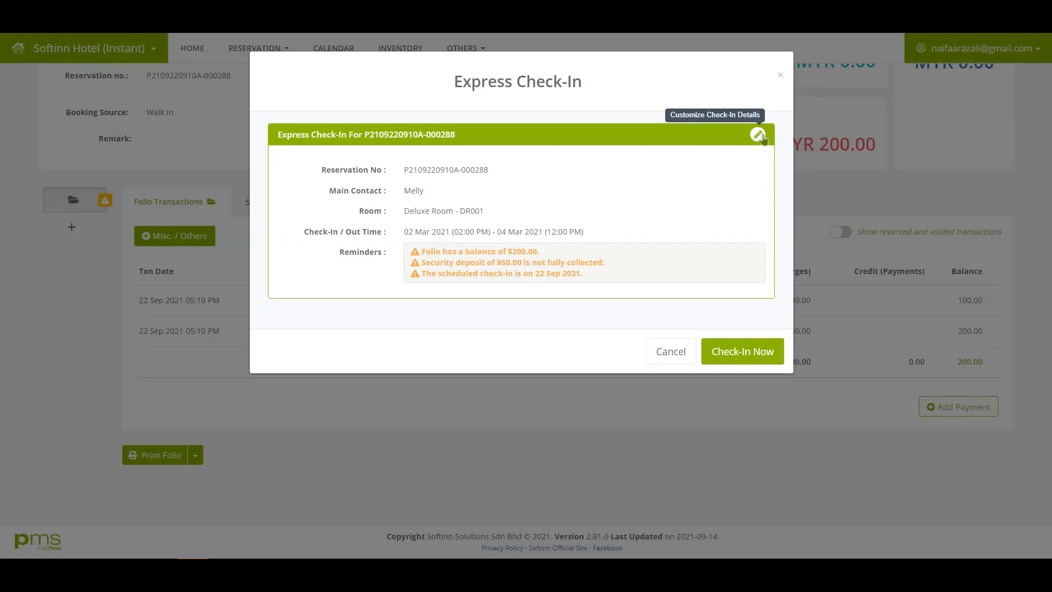
left_click(760, 135)
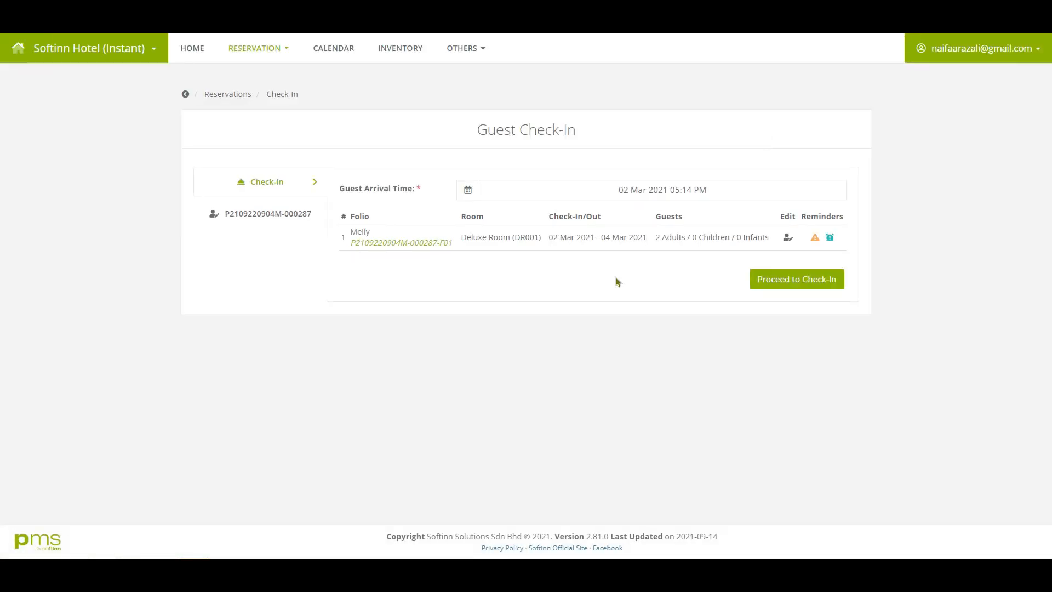
Add the main contact as the room's first guest.
left_click(787, 239)
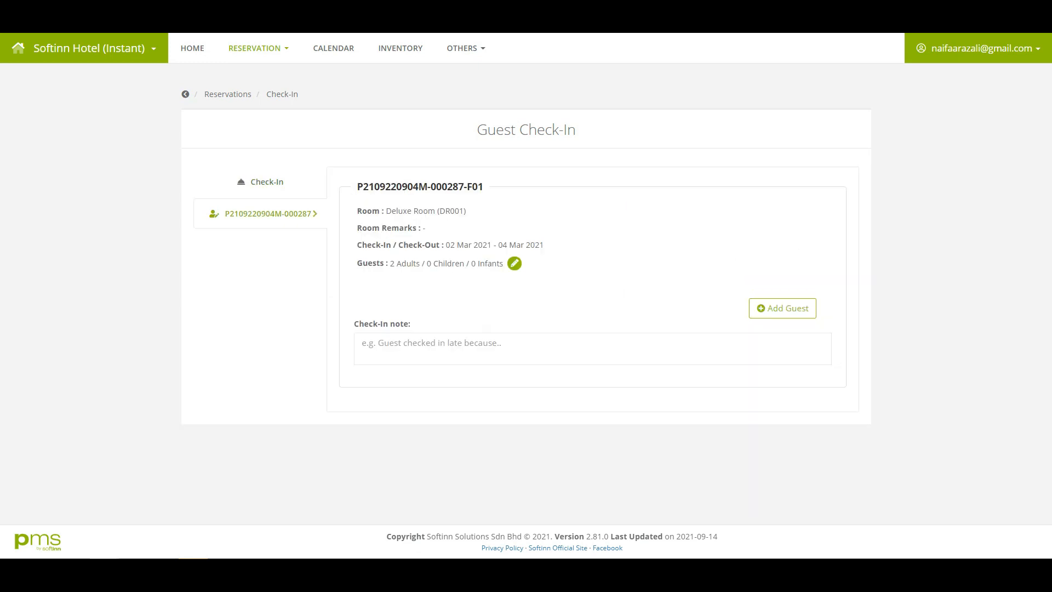
left_click(803, 312)
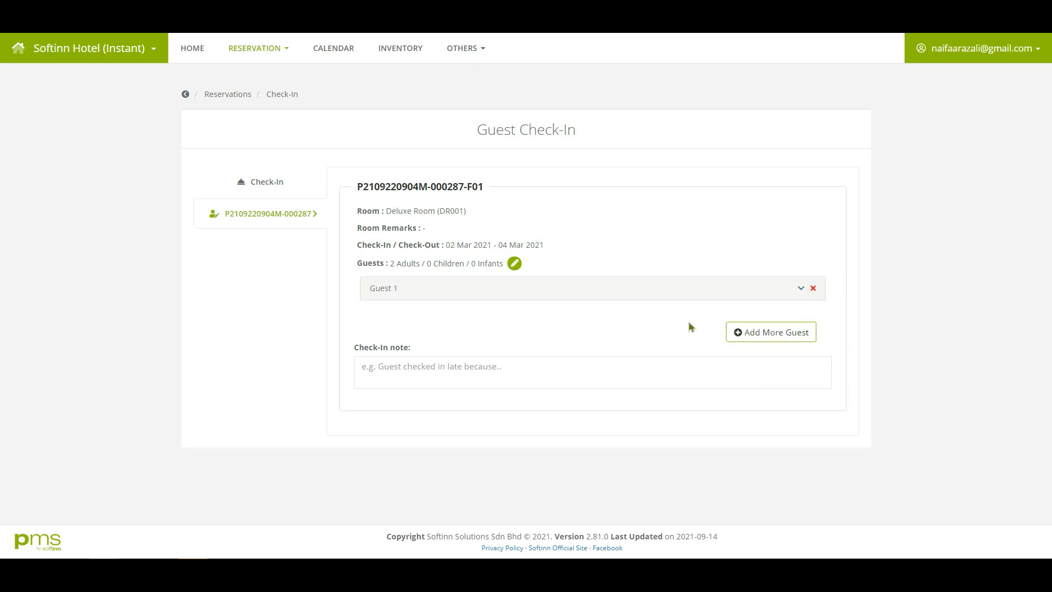
left_click(800, 288)
left_click(477, 382)
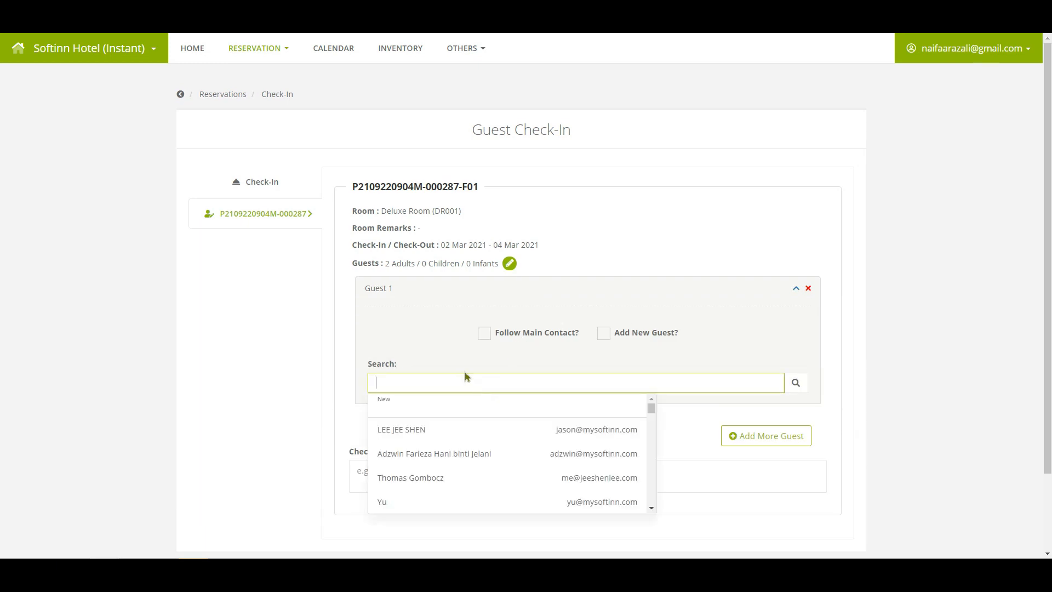
left_click(491, 337)
left_click(795, 288)
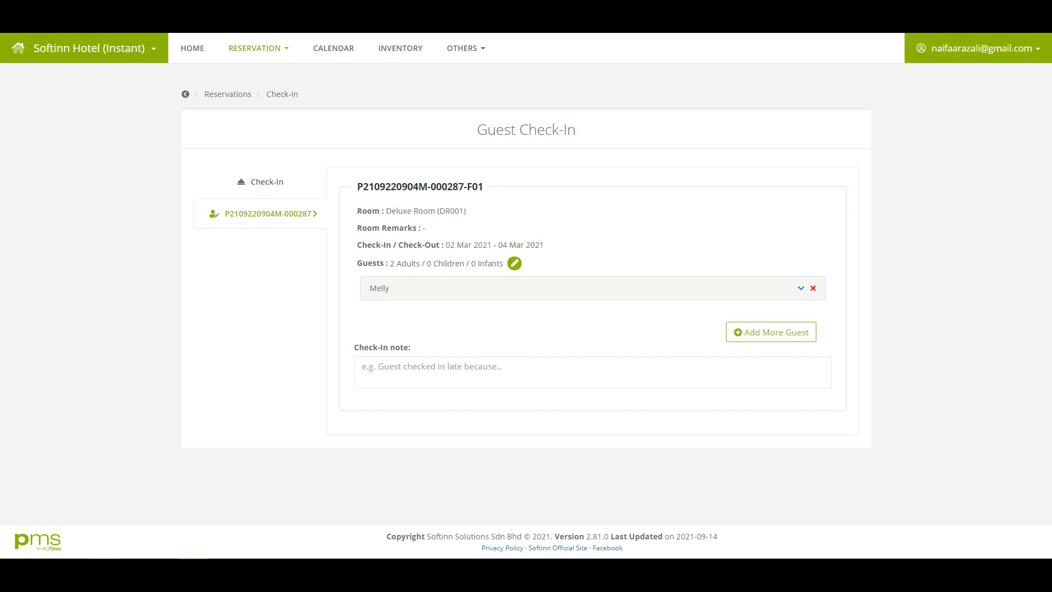
Add a second existing guest found by name search and return to the check-in summary.
left_click(793, 336)
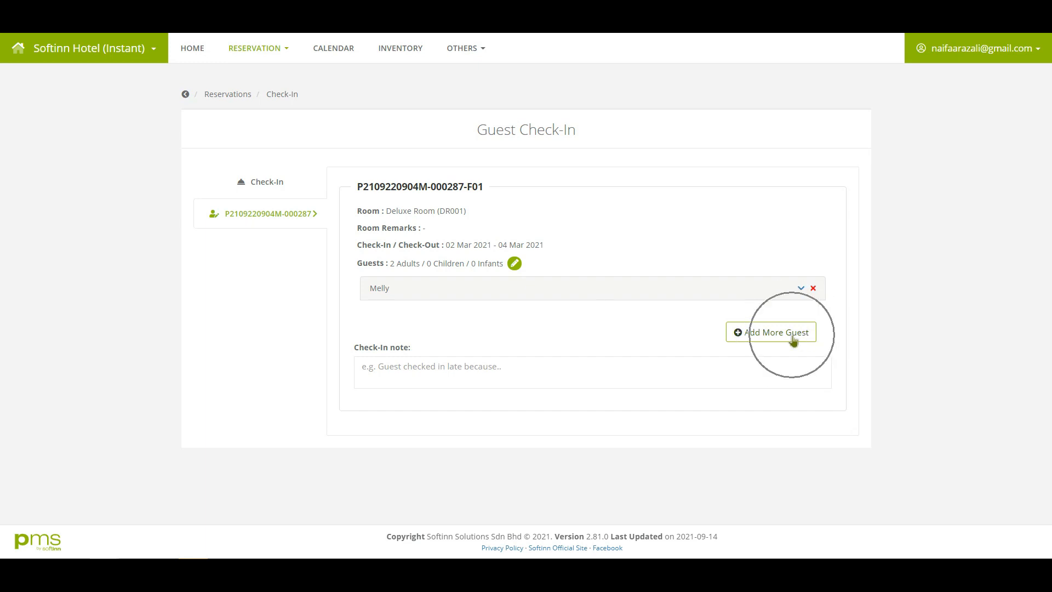
left_click(496, 407)
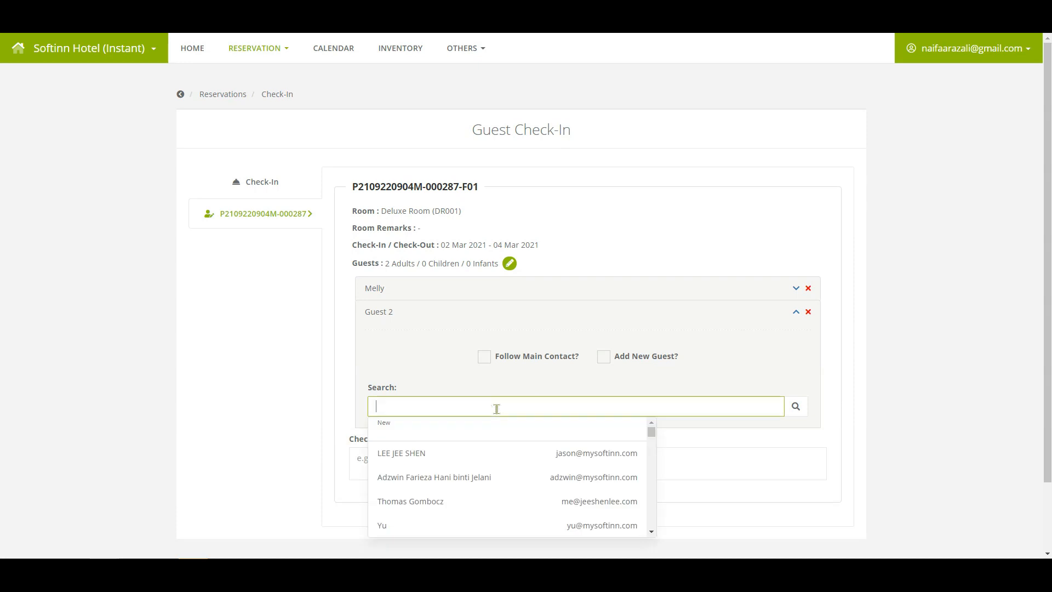
type("kenn")
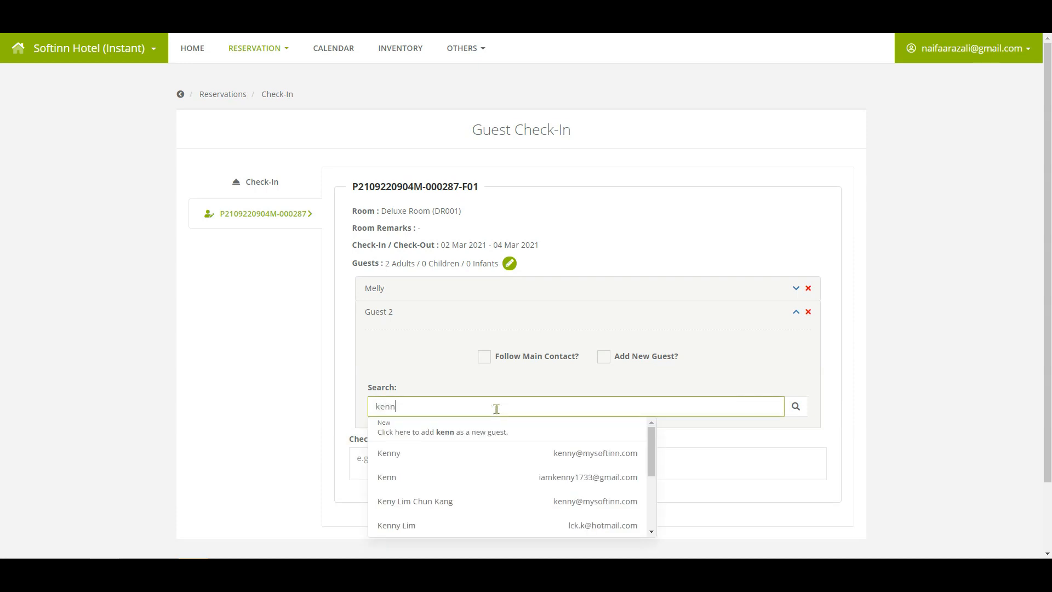
left_click(460, 481)
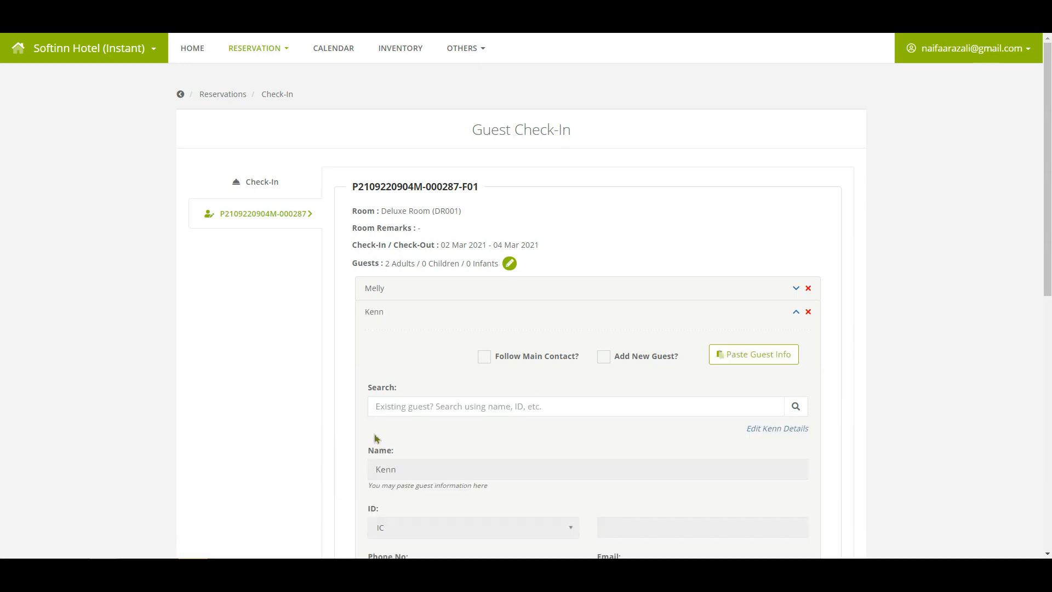
left_click(796, 311)
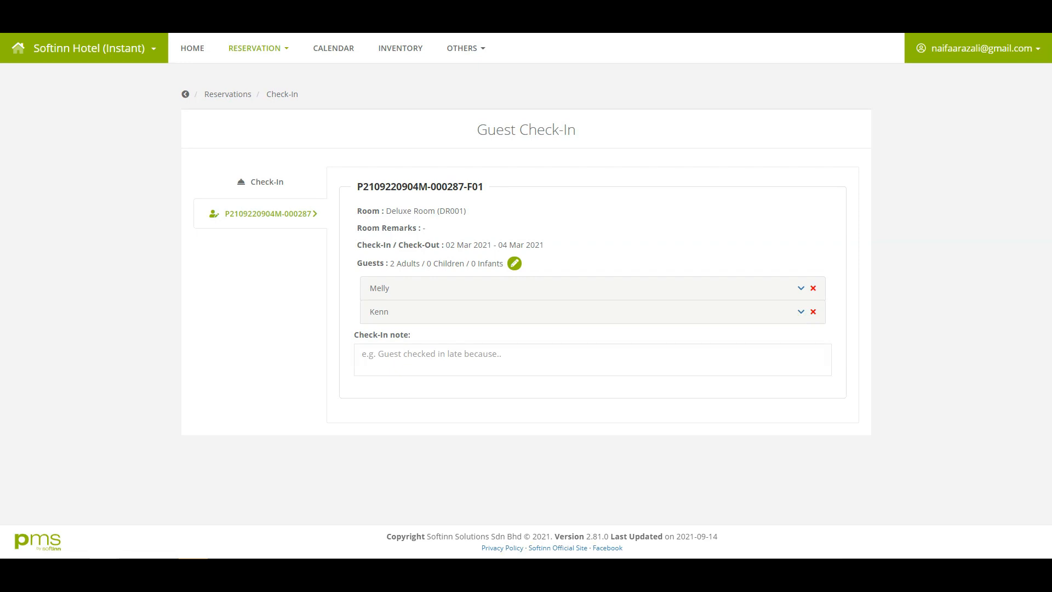
left_click(388, 301)
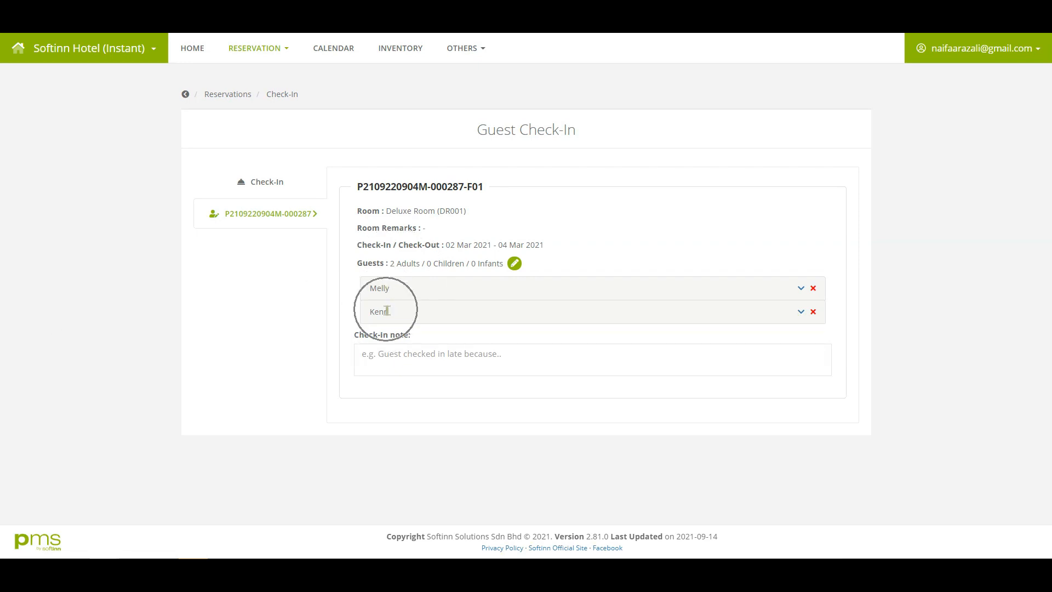
left_click(295, 188)
Confirm the check-in and view the Folio Transactions list showing the 100.00 deposit.
left_click(824, 289)
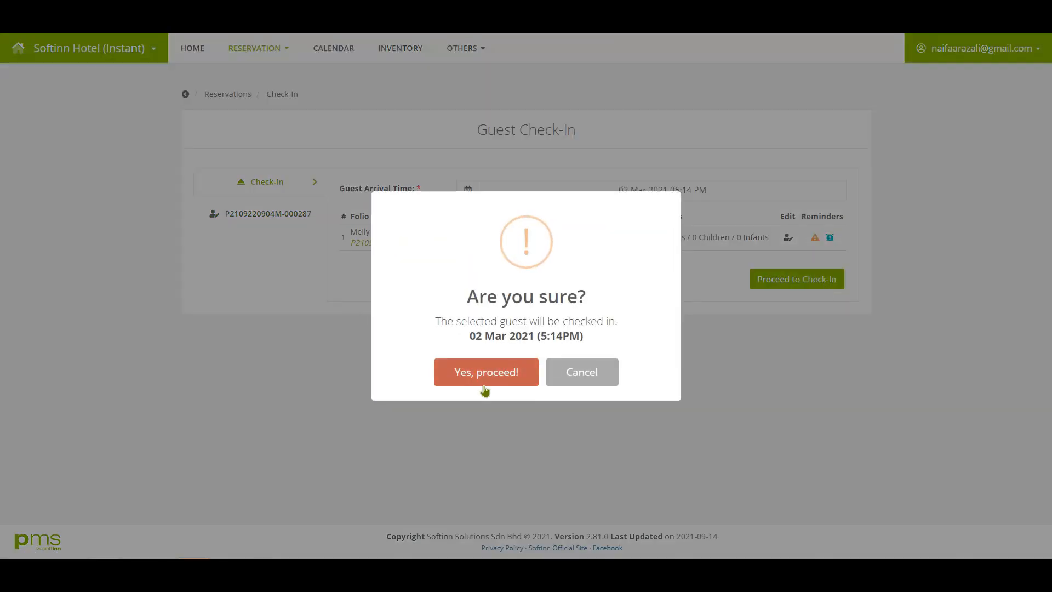
left_click(483, 377)
left_click(511, 384)
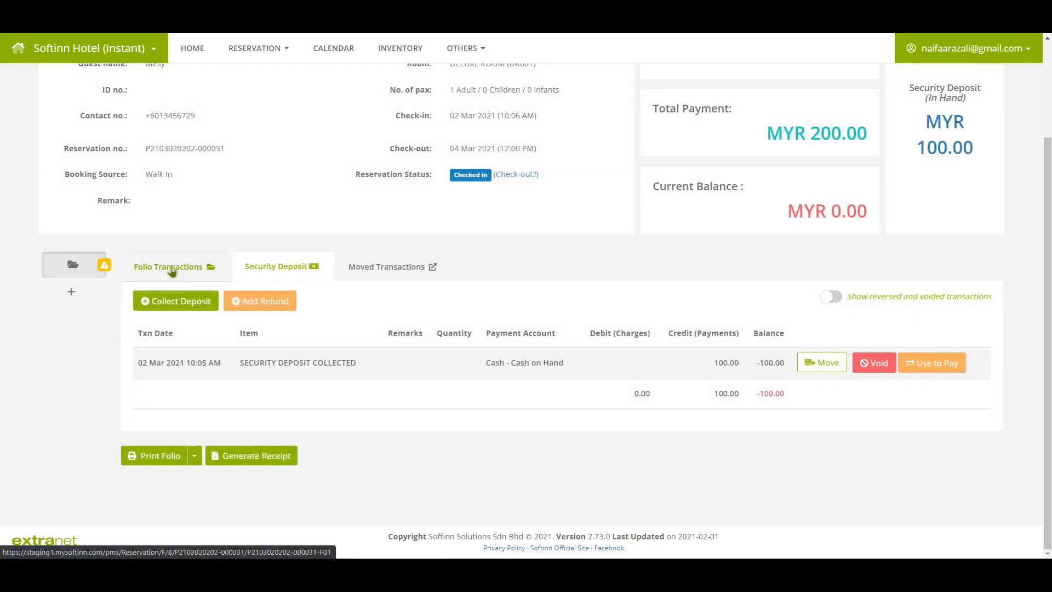
left_click(171, 268)
Add a 100 tax-inclusive SPA & Massage charge for Bali Style (1 Hour) to the folio.
left_click(171, 308)
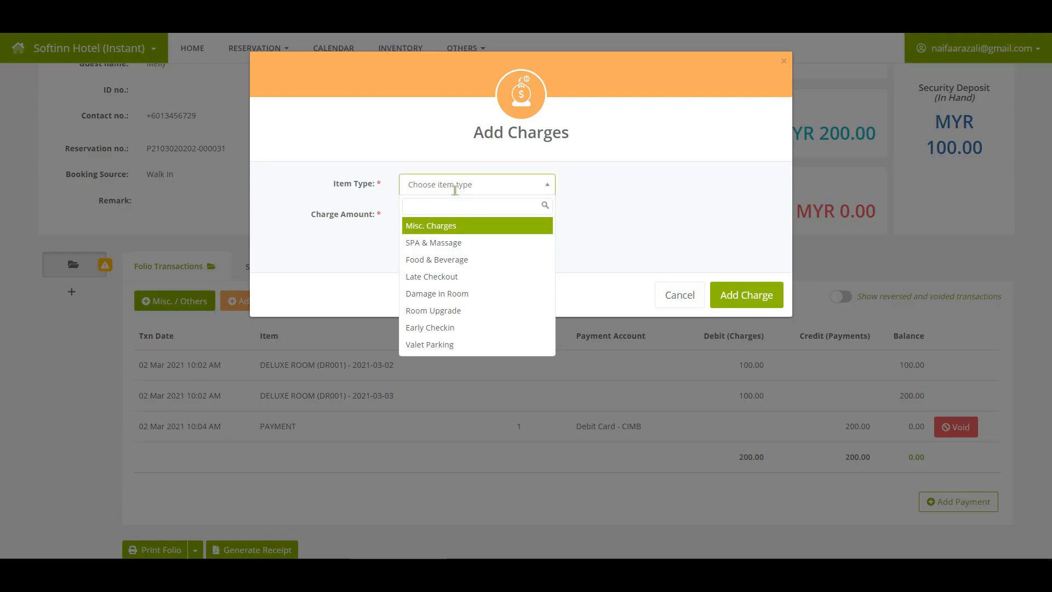
left_click(447, 242)
left_click(442, 222)
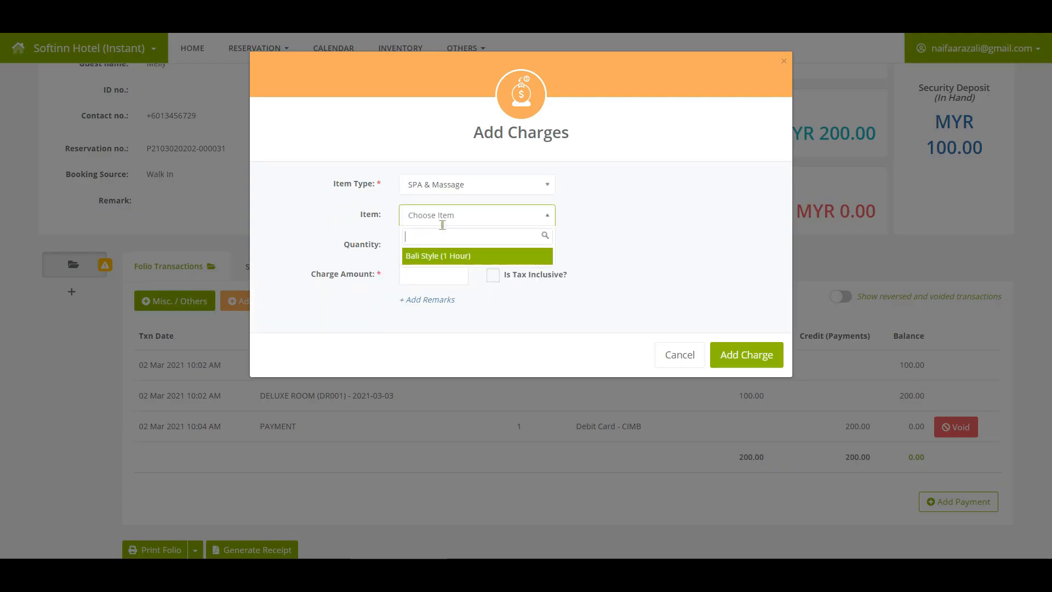
left_click(435, 256)
left_click(424, 279)
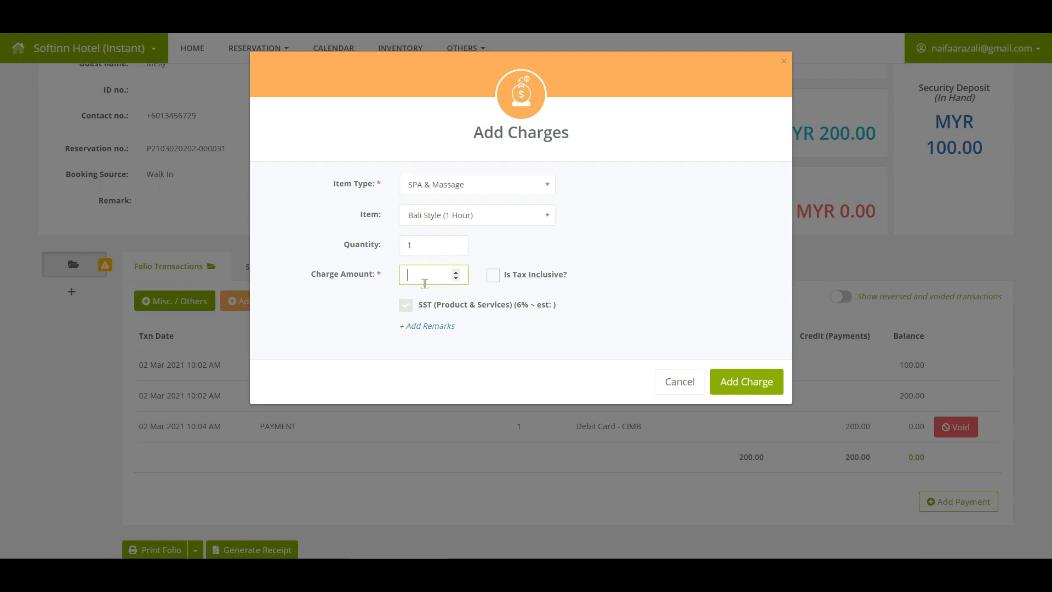
type("100")
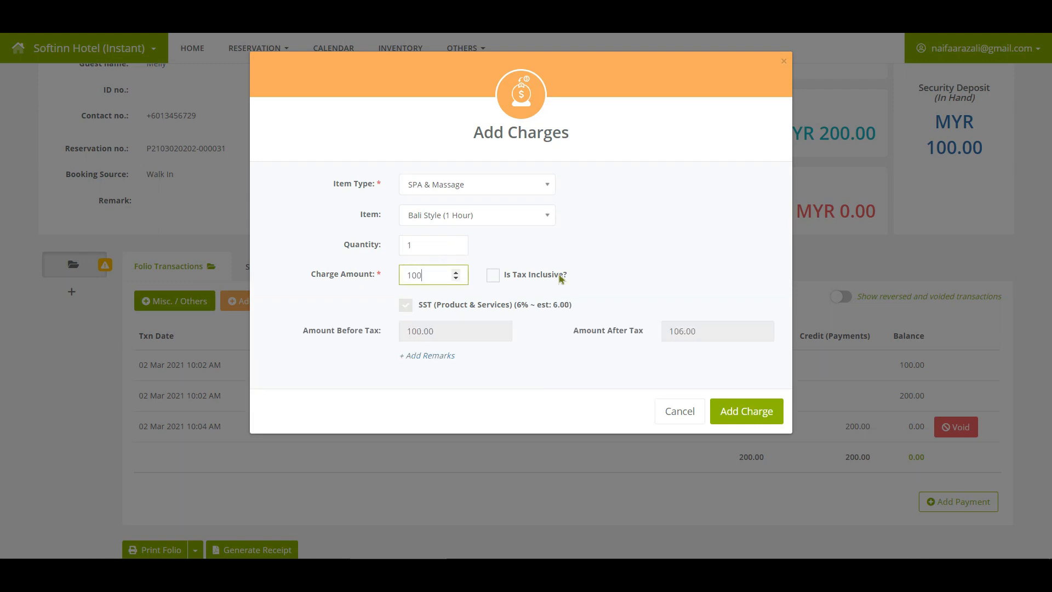
left_click(494, 277)
left_click(652, 286)
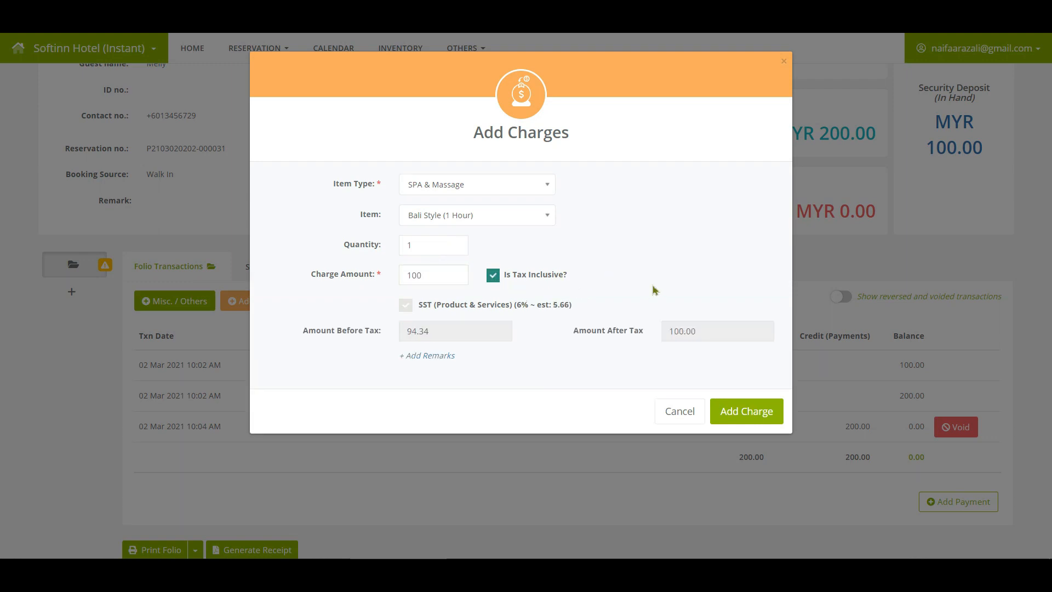
left_click(741, 421)
left_click(740, 421)
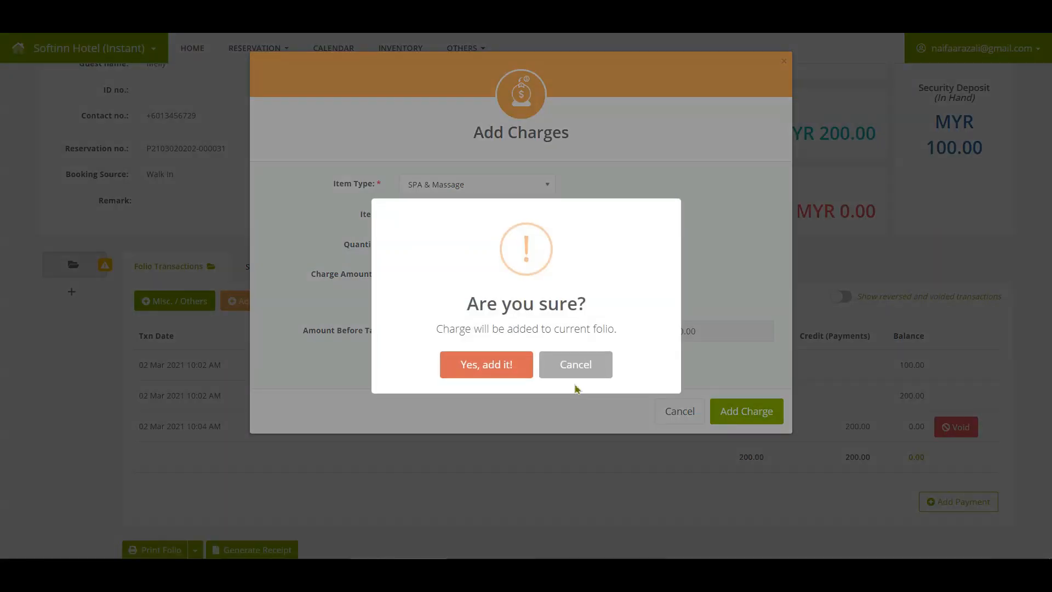
left_click(465, 366)
left_click(526, 364)
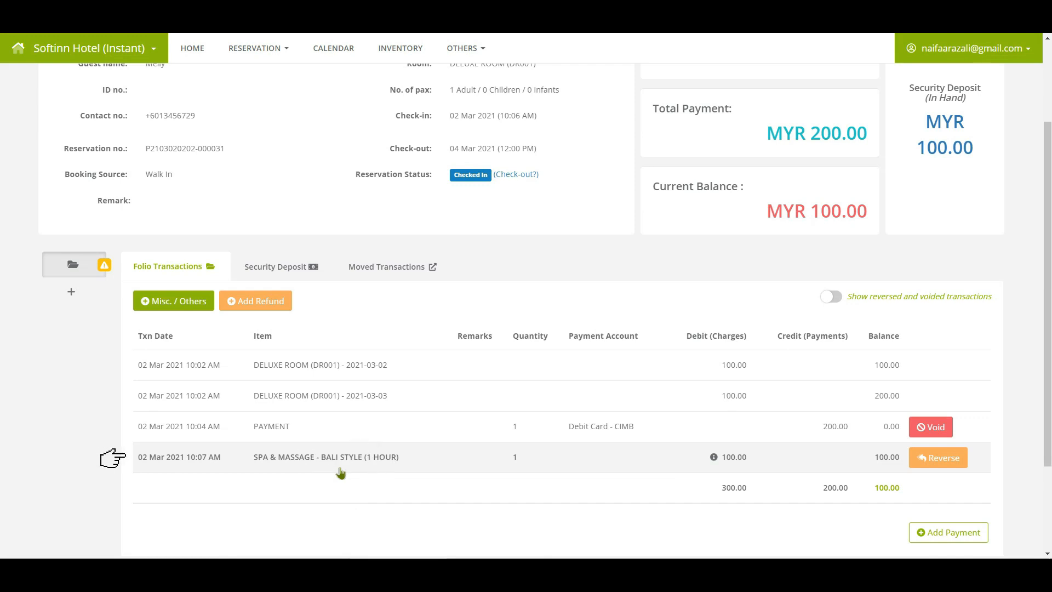
Reverse the 100.00 SPA & MASSAGE charge with the remark 'insert the wrong amount'.
left_click(933, 465)
left_click(933, 466)
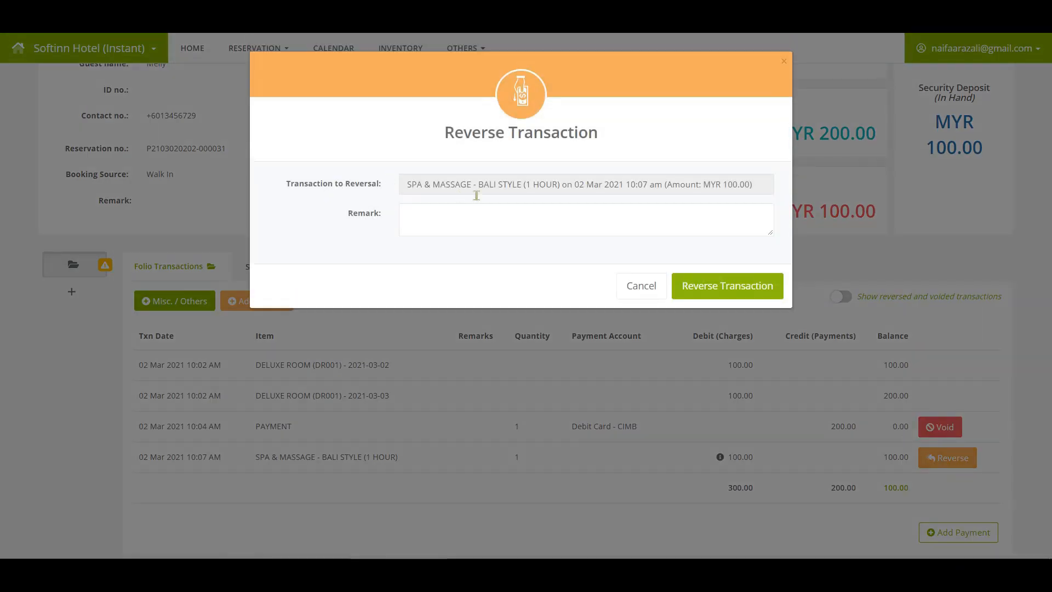
left_click(684, 226)
type("insert the wrong amount")
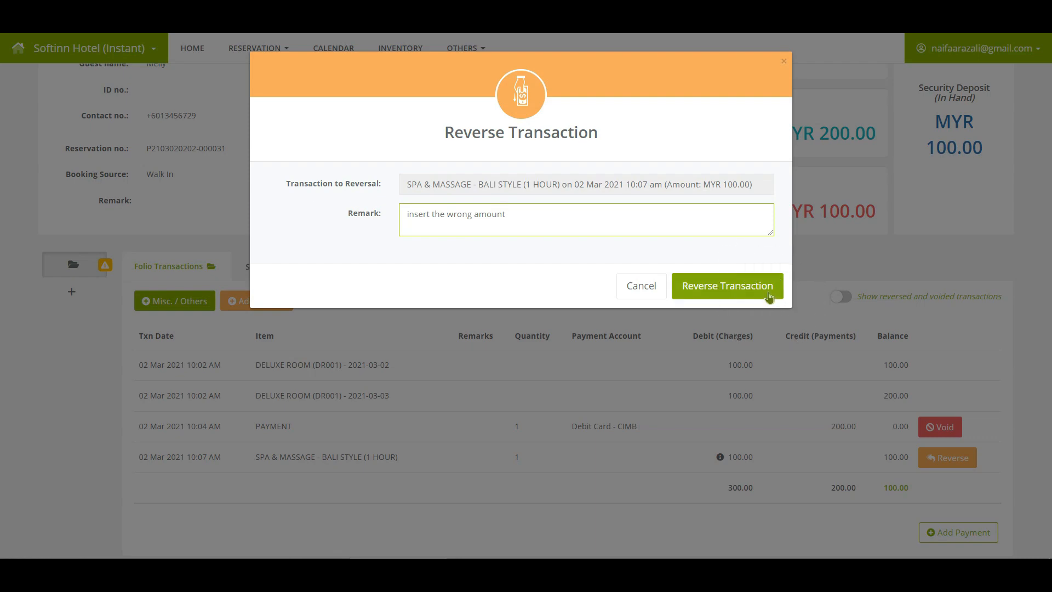
left_click(768, 293)
left_click(494, 378)
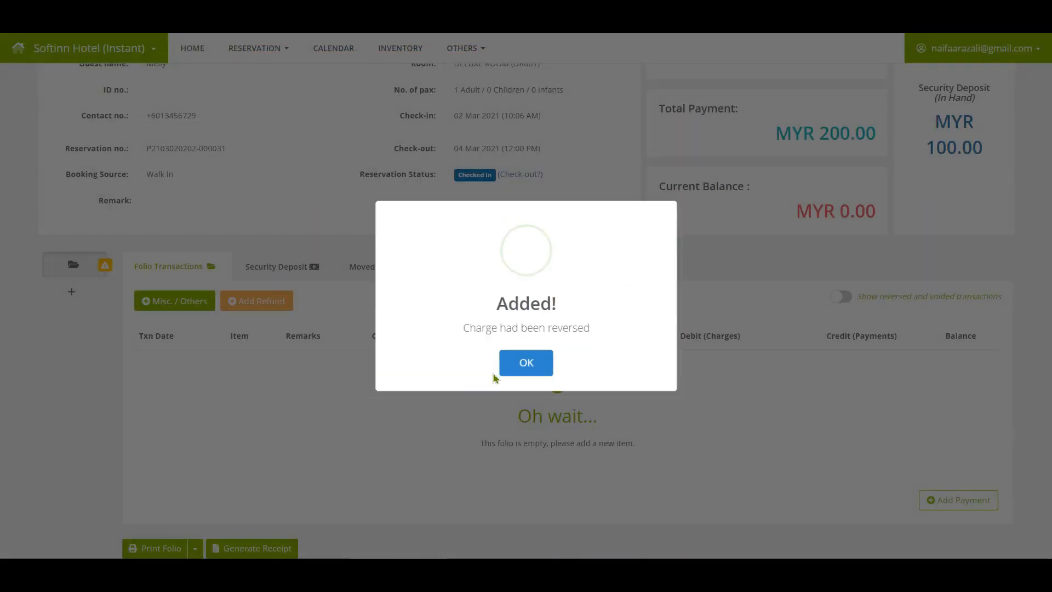
left_click(522, 365)
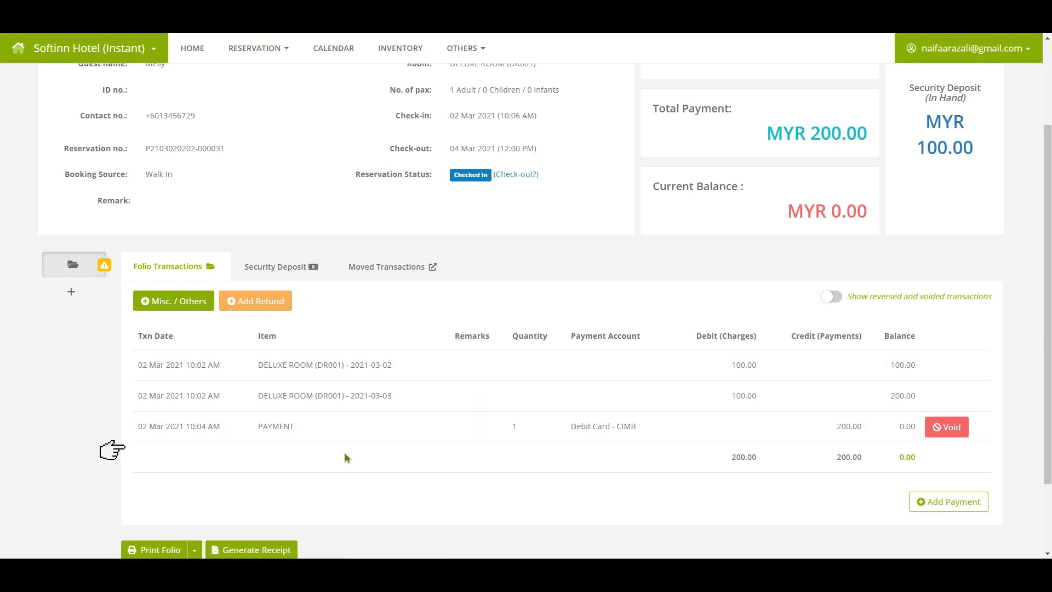
left_click(292, 447)
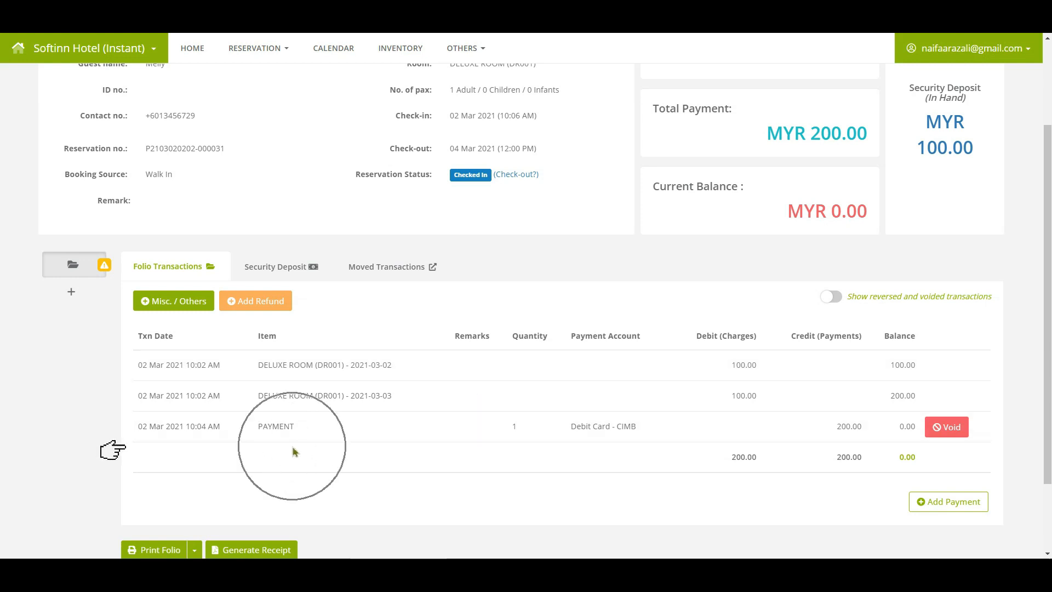
left_click(207, 309)
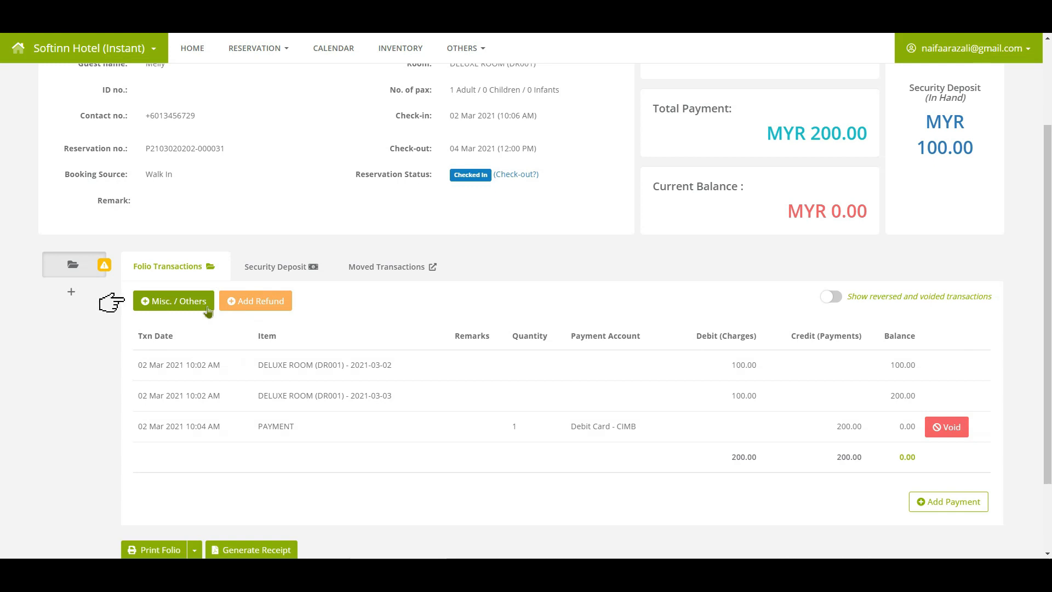
Pick SPA & Massage > Bali Style (1 Hour) as the new miscellaneous charge.
left_click(207, 309)
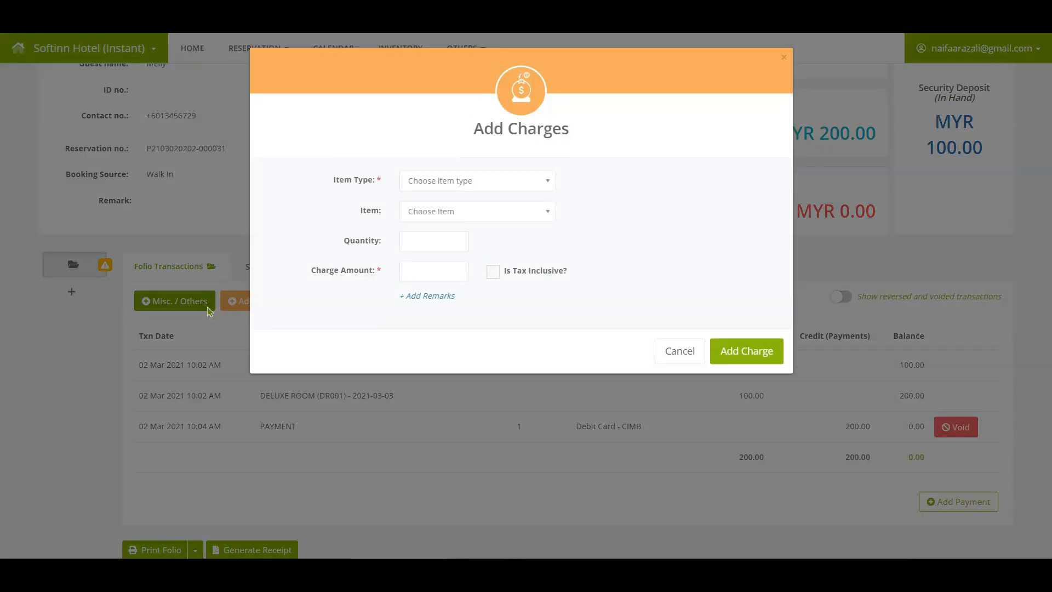
left_click(506, 182)
left_click(433, 239)
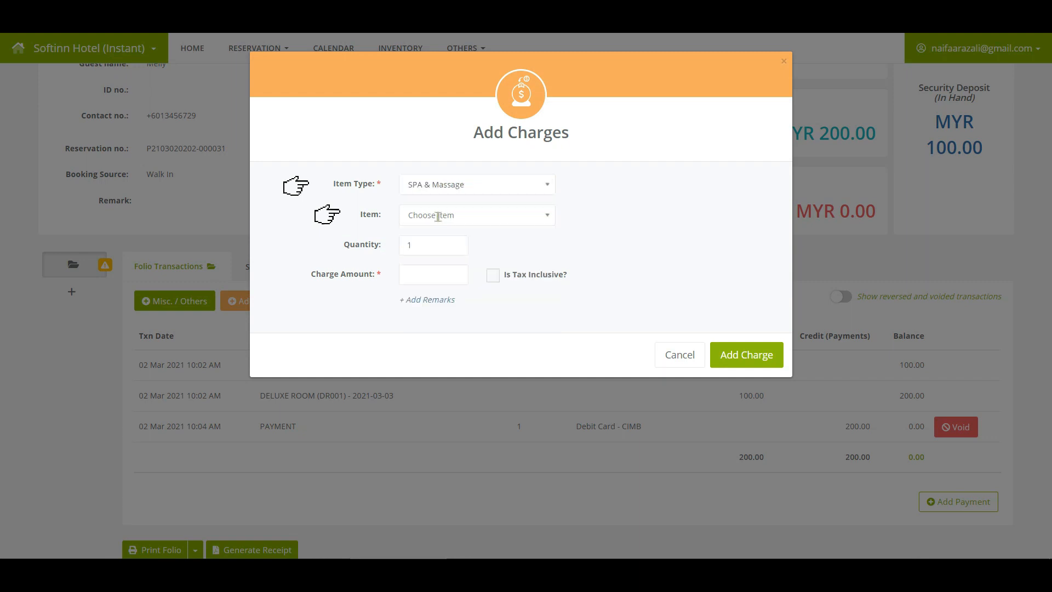
left_click(441, 215)
left_click(433, 255)
Enter 80 as a tax-inclusive amount and add the spa charge to the folio.
left_click(424, 279)
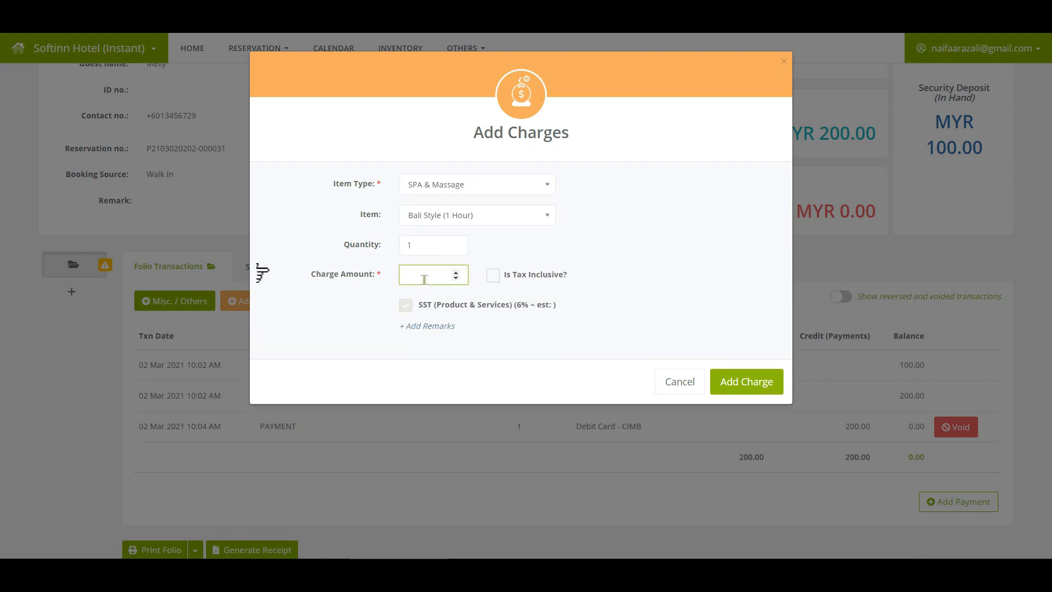
type("80")
left_click(494, 276)
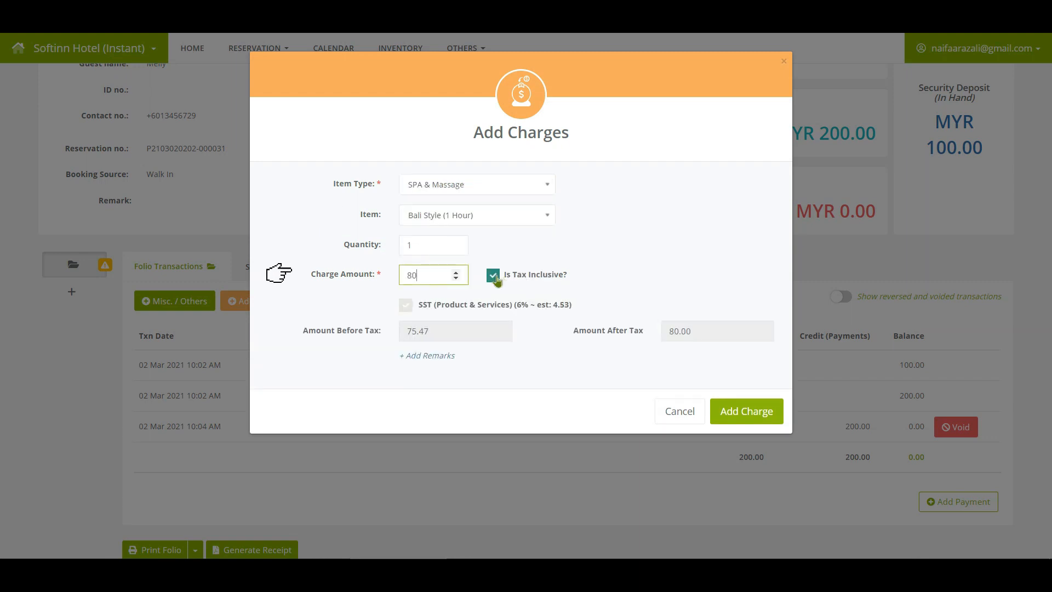
left_click(751, 231)
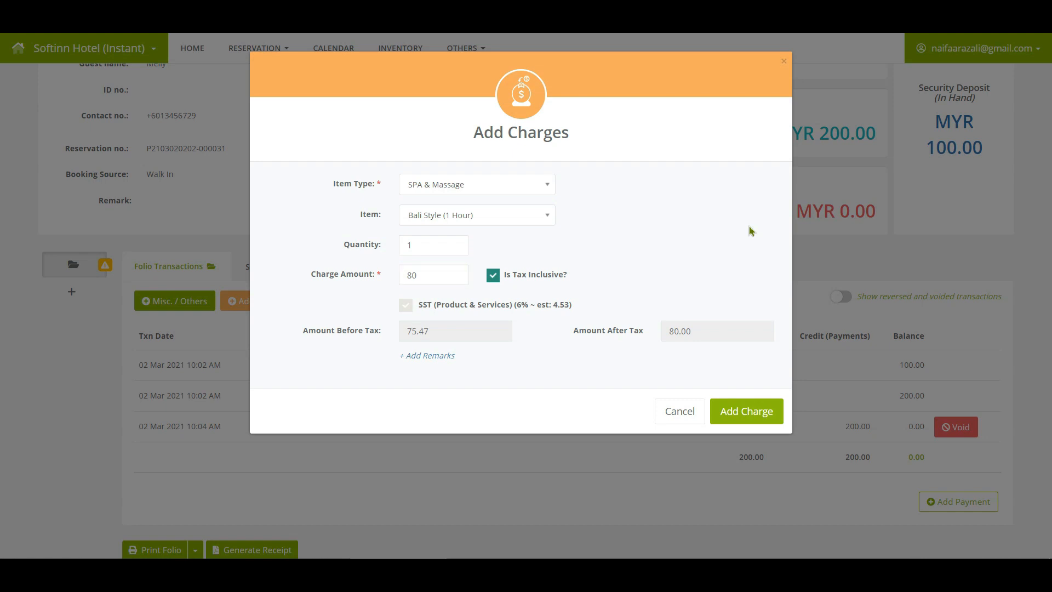
left_click(742, 422)
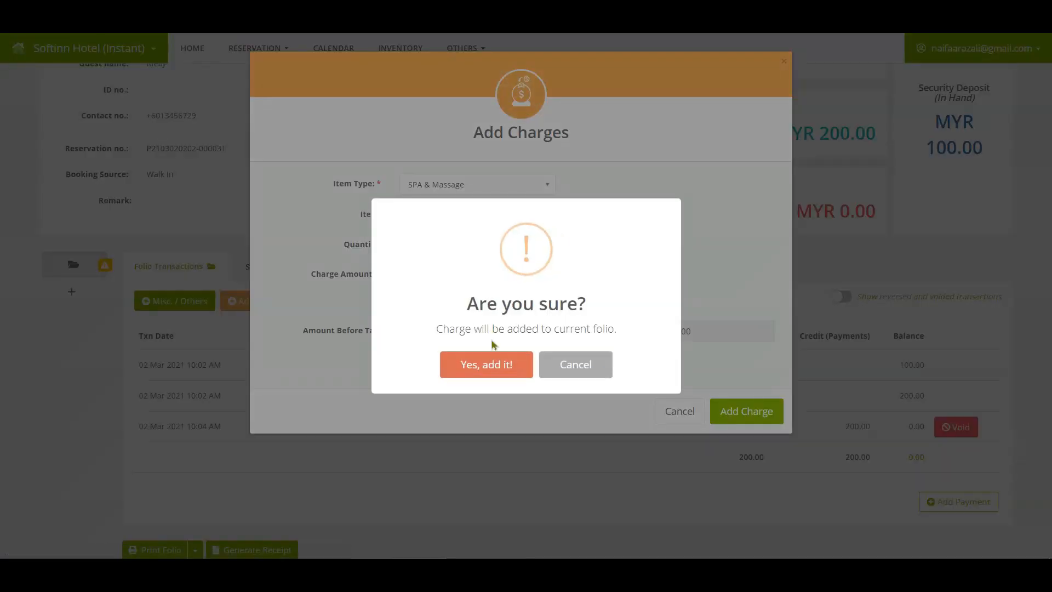
left_click(484, 367)
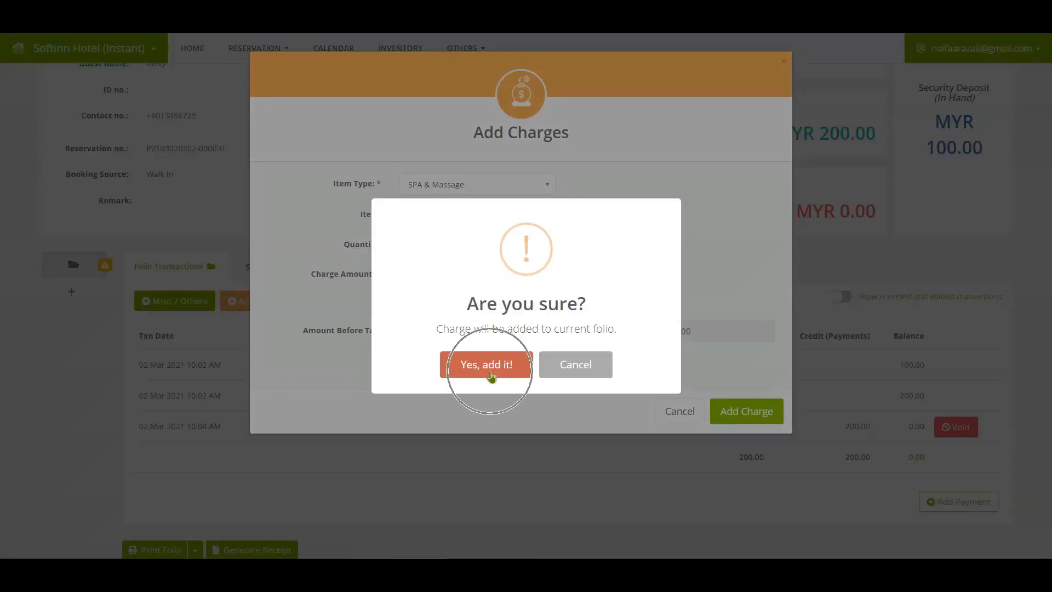
left_click(517, 366)
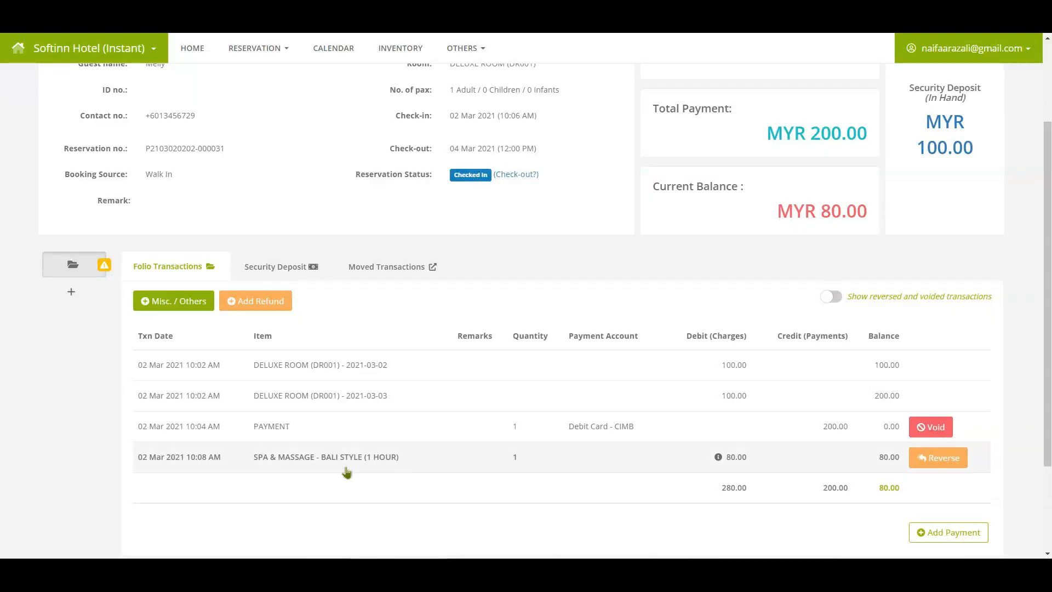
left_click(345, 468)
Add an 80 payment by Debit Card into the CIMB account.
left_click(724, 473)
scroll(931, 438, "down", 3)
left_click(958, 412)
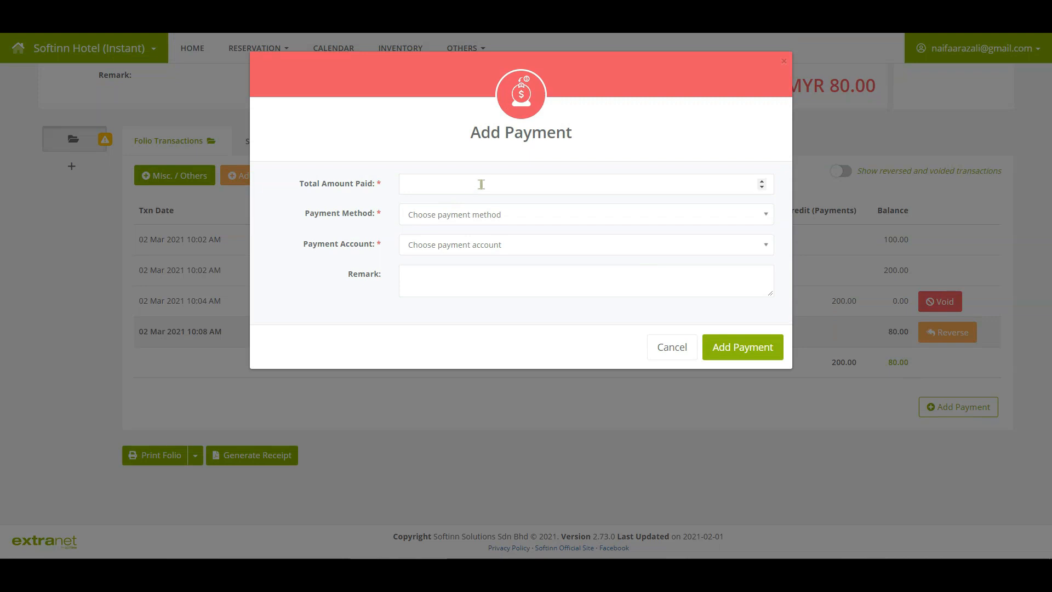
left_click(480, 184)
type("80")
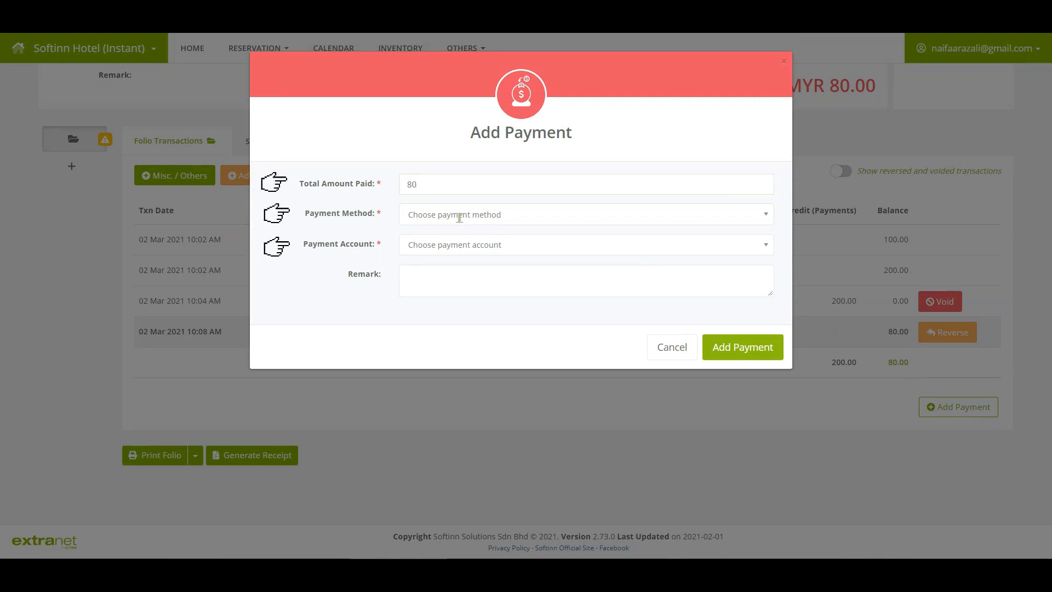
left_click(458, 215)
left_click(448, 256)
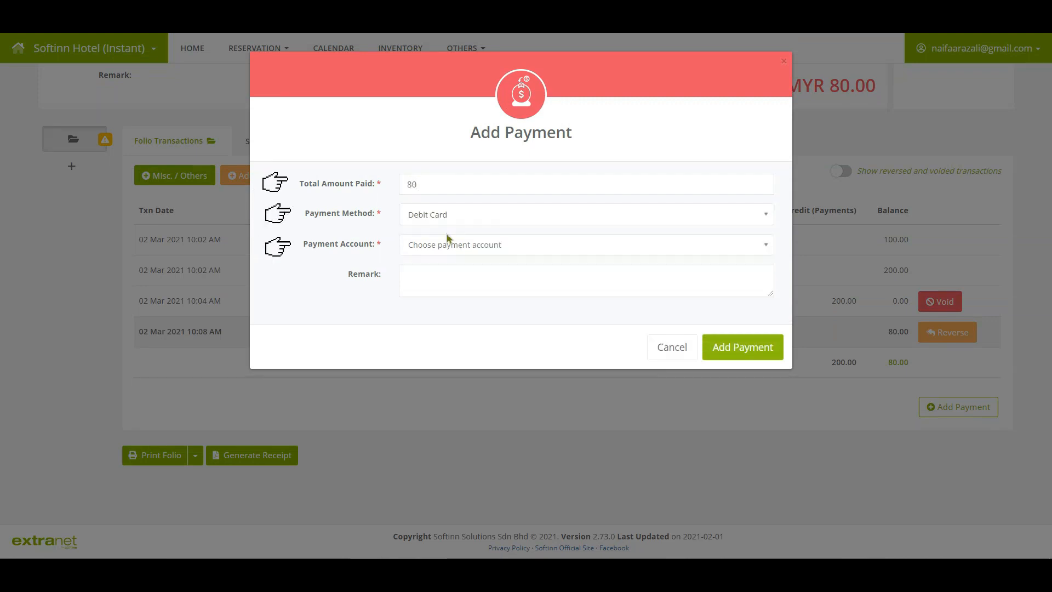
left_click(446, 244)
left_click(441, 286)
left_click(764, 352)
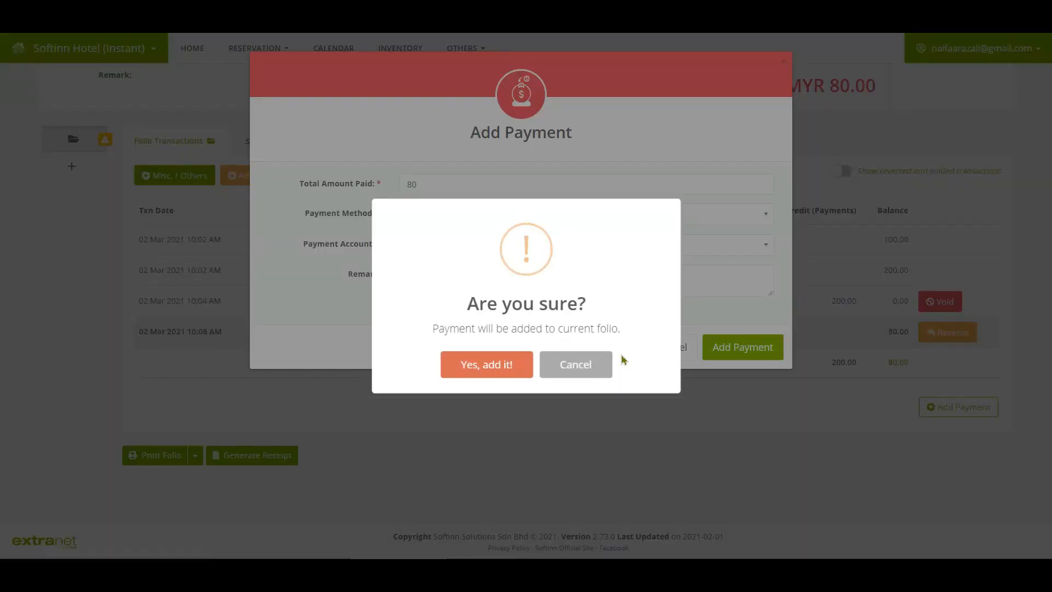
left_click(492, 372)
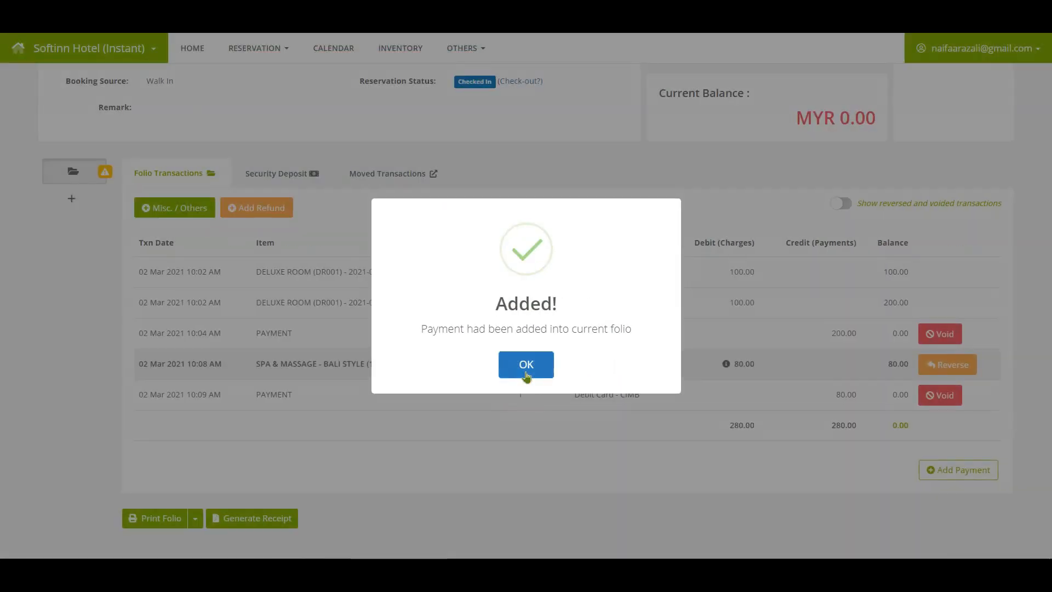
left_click(524, 367)
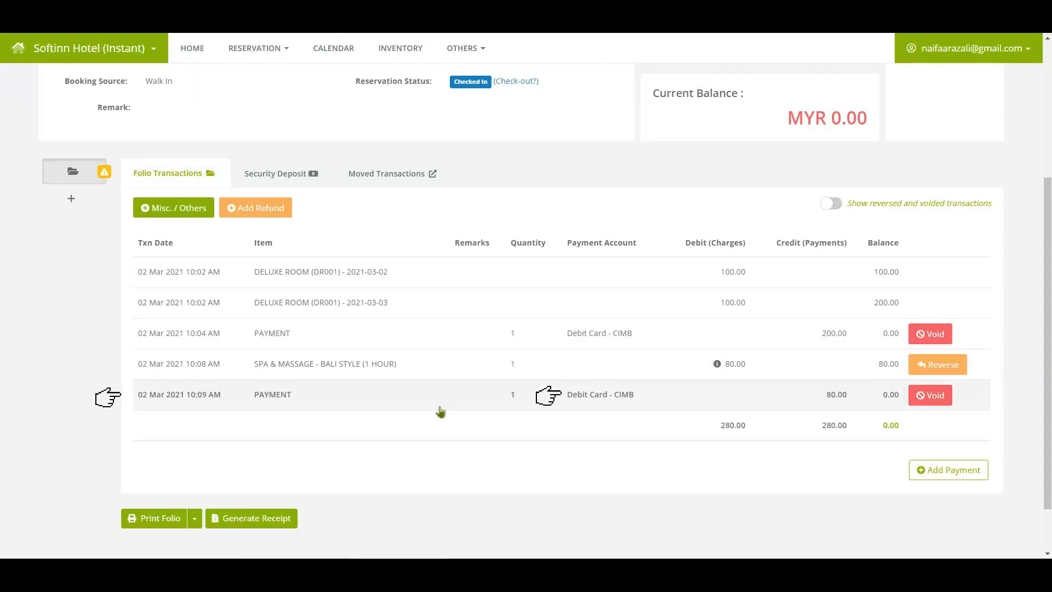
Void the 80.00 Debit Card - CIMB payment with remark 'guest paid by cash. wrongly select payment account'.
left_click(602, 408)
left_click(931, 401)
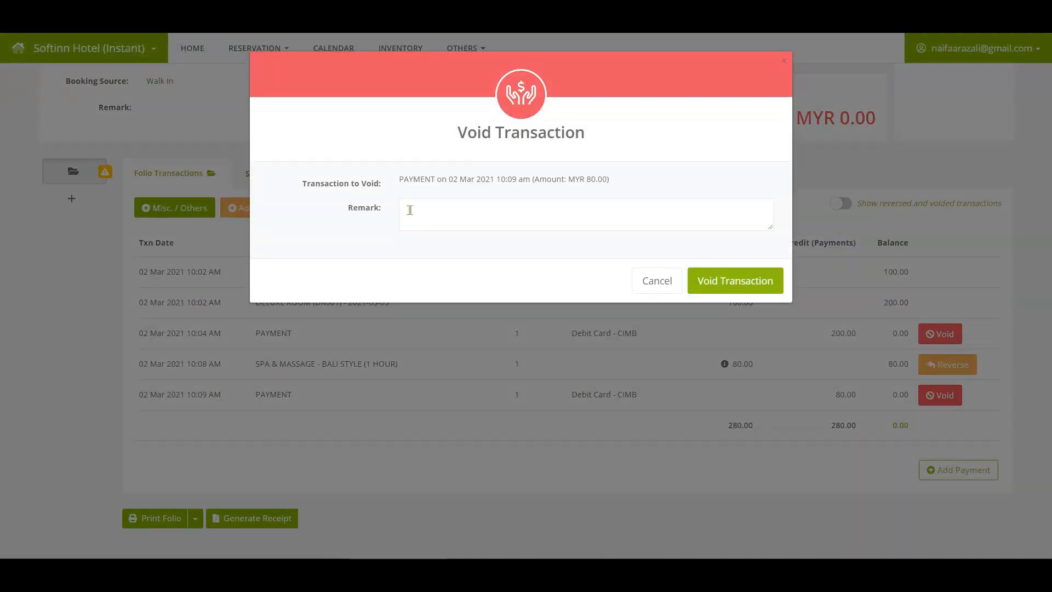
type("guest paid by cash. wrong")
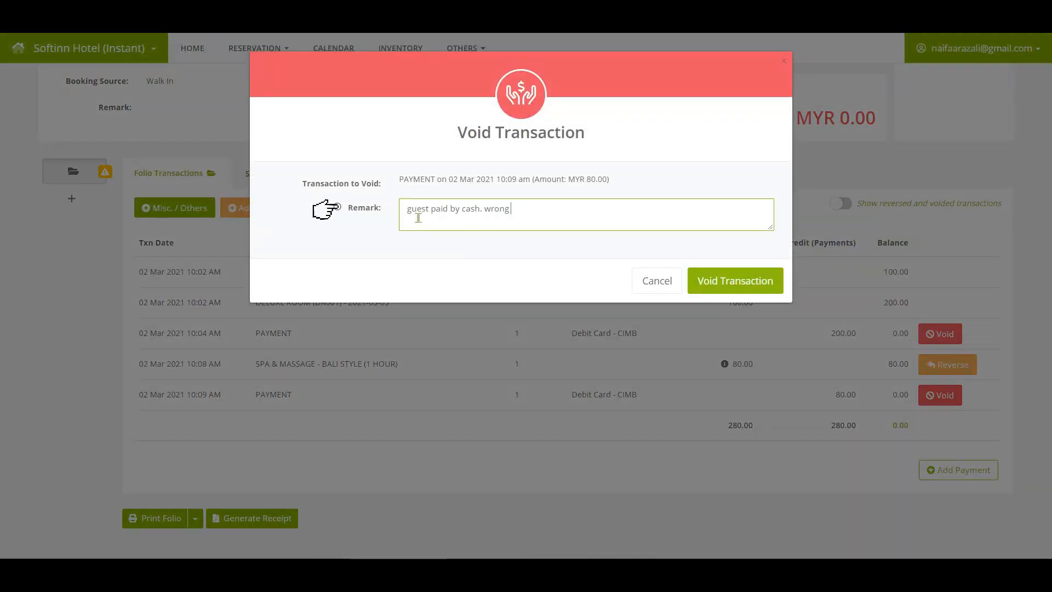
type("ly select payment account")
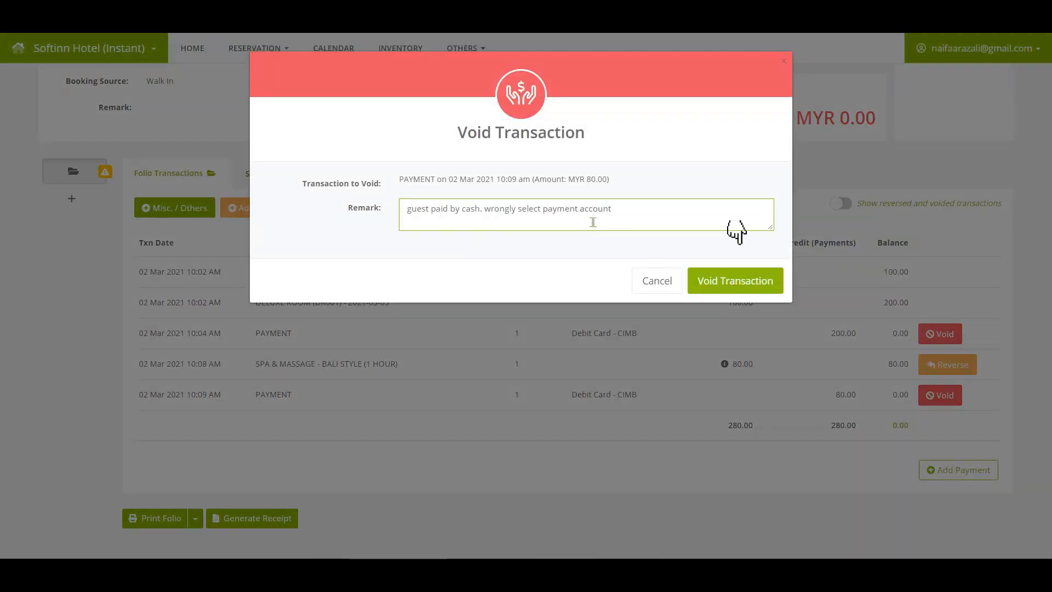
left_click(734, 279)
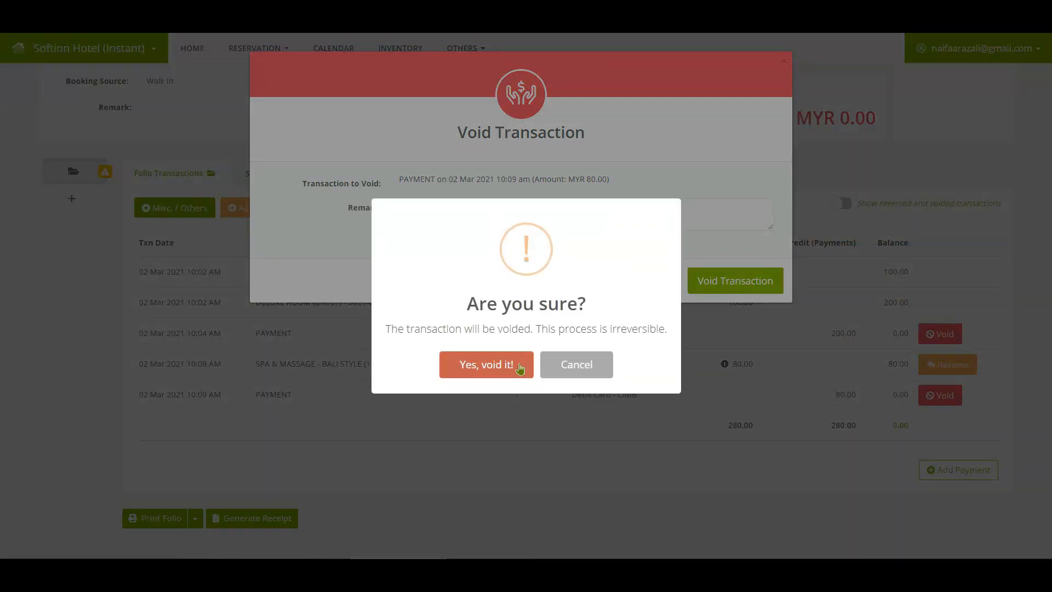
left_click(519, 369)
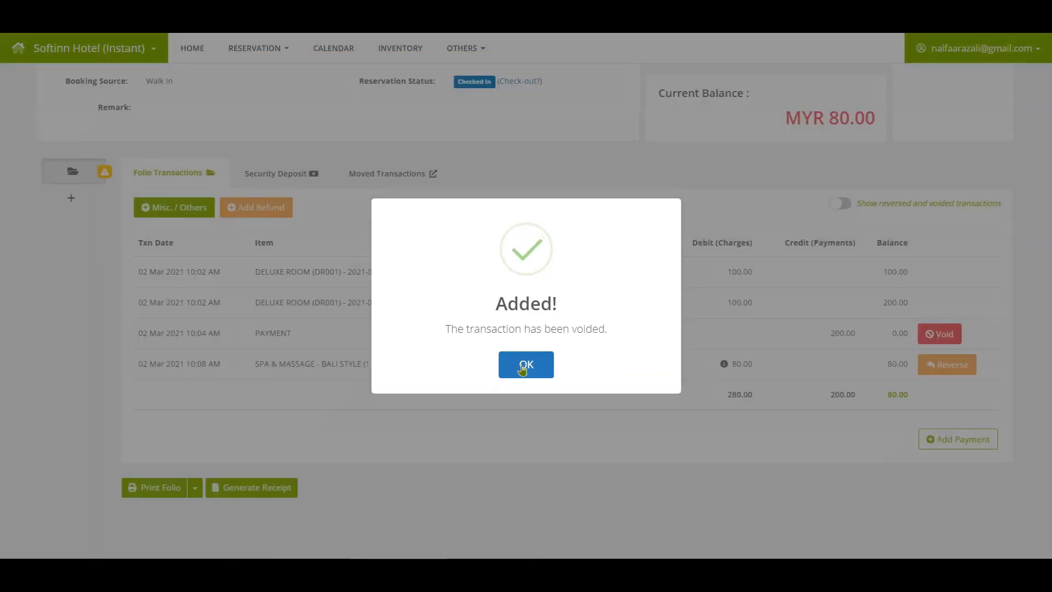
left_click(522, 370)
left_click(418, 394)
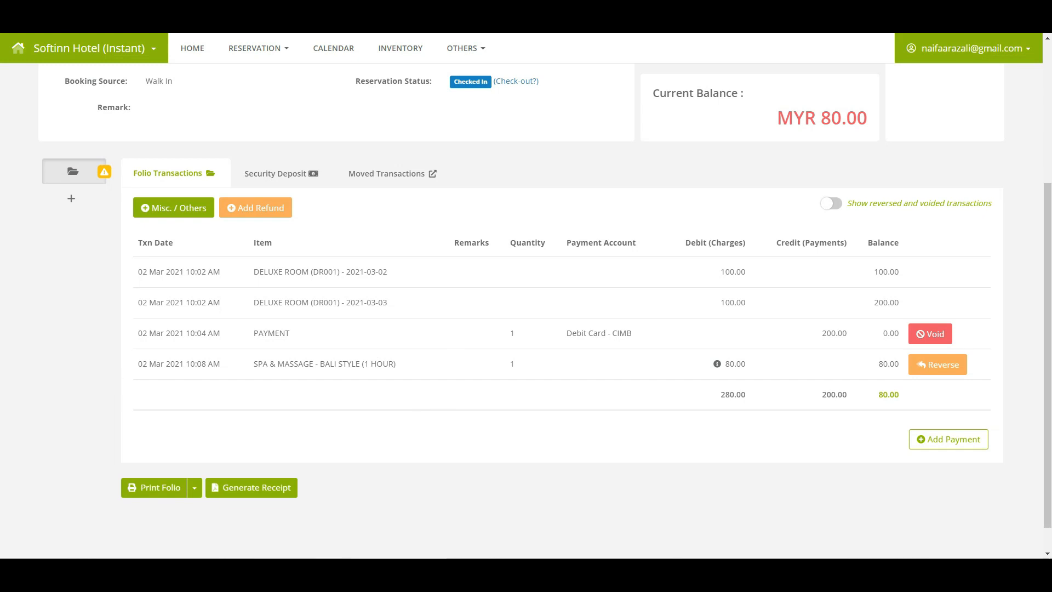
Turn on 'Show reversed and voided transactions' and review the reversed and voided rows.
left_click(838, 208)
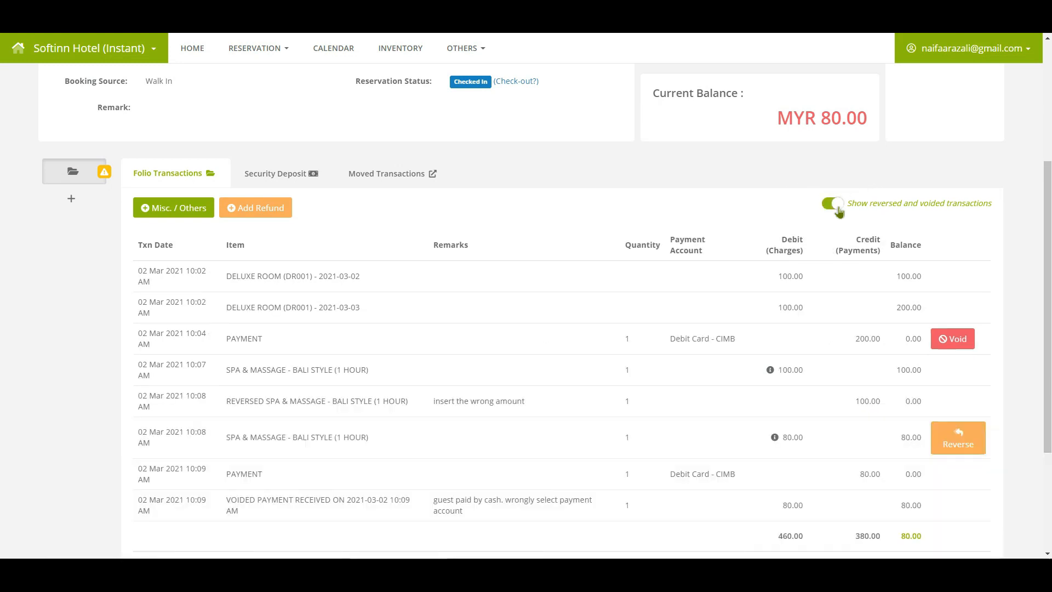
scroll(838, 209, "down", 2)
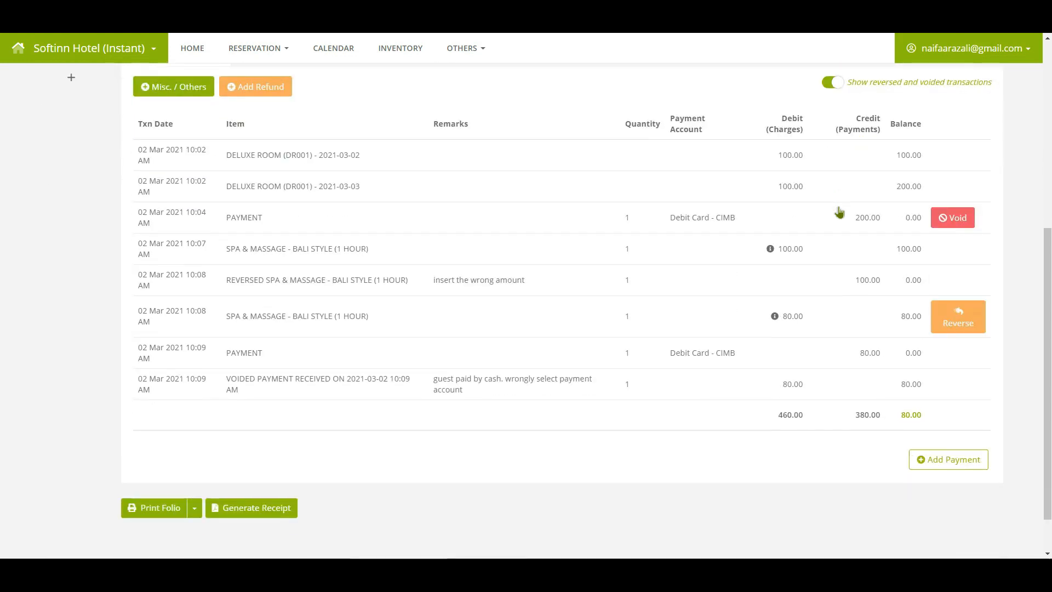
left_click(372, 286)
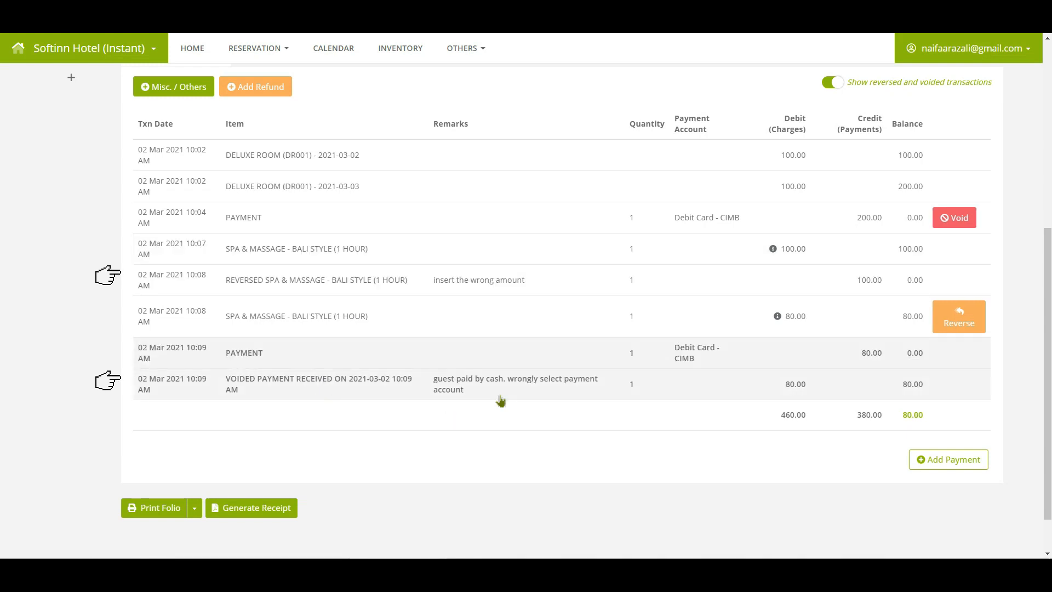
left_click(501, 400)
scroll(501, 400, "up", 2)
Turn off 'Show reversed and voided transactions' and start a new payment.
left_click(831, 208)
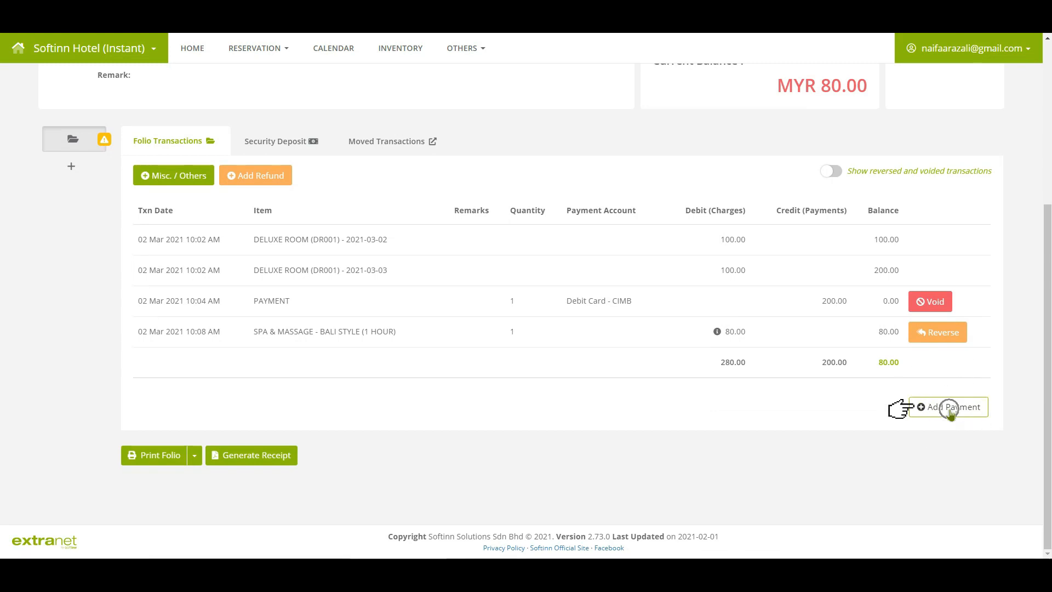
left_click(949, 410)
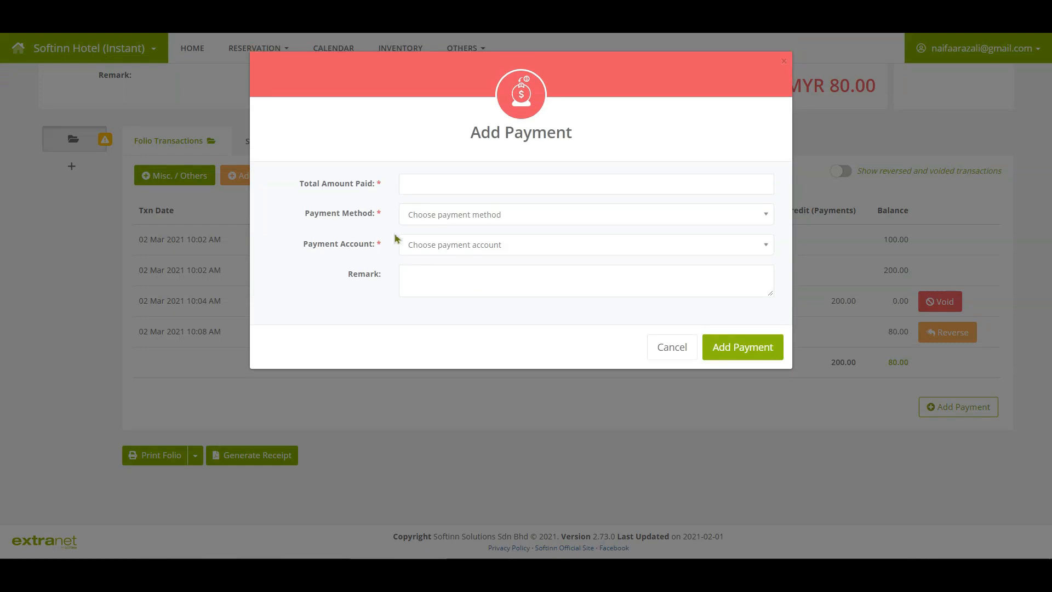
Add an 80 payment with method Cash into the Cash on Hand account.
left_click(418, 182)
type("8")
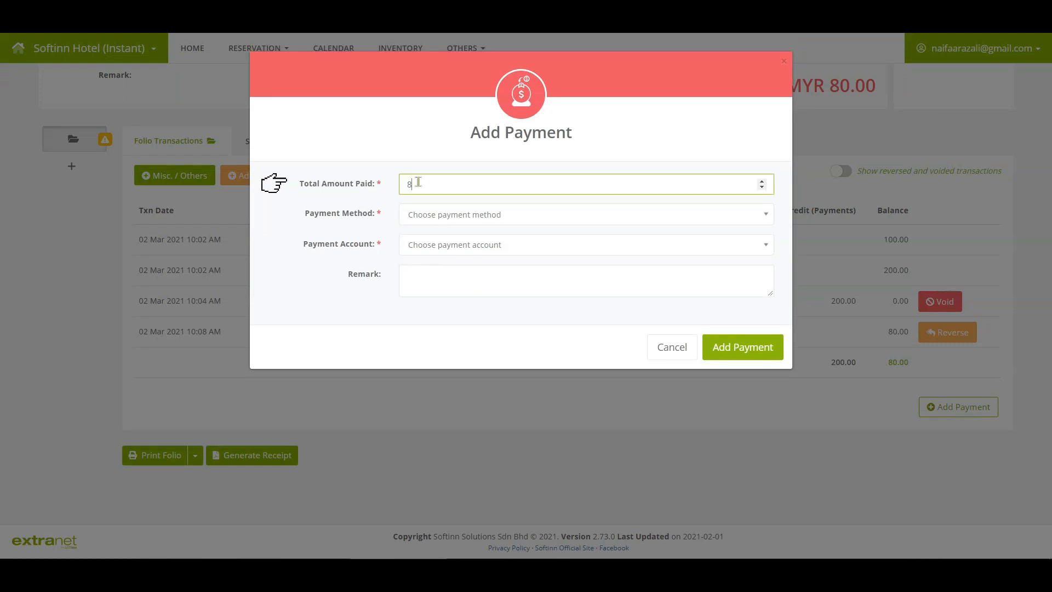
type("0")
left_click(425, 214)
left_click(422, 339)
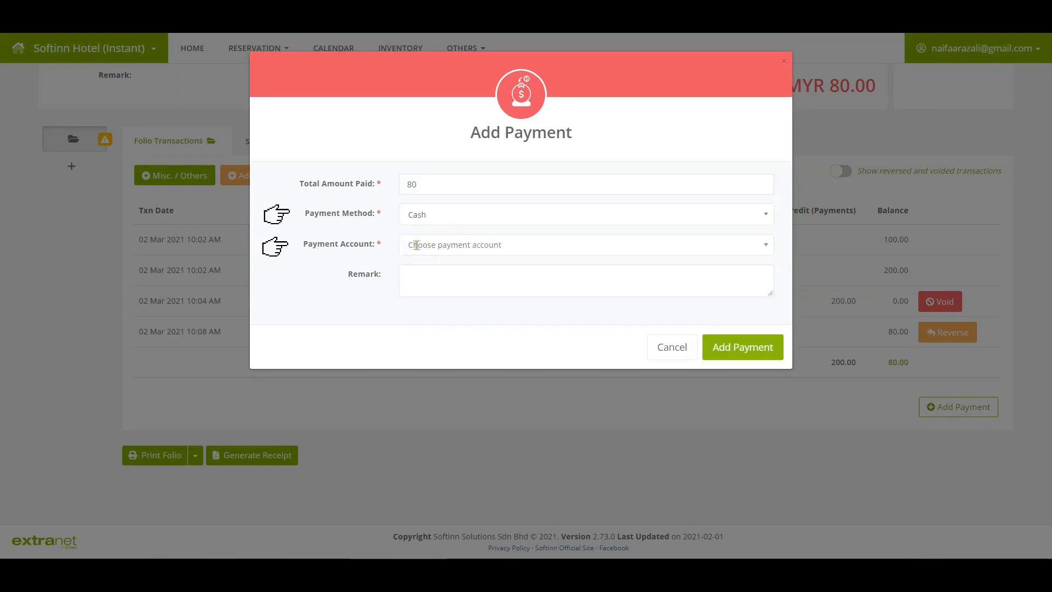
left_click(416, 245)
left_click(414, 287)
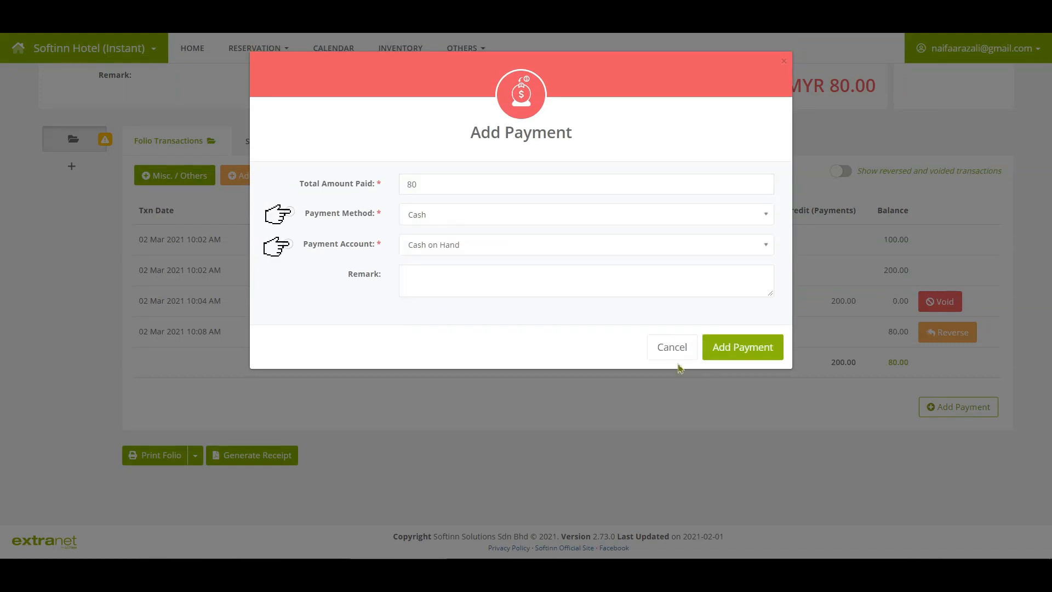
left_click(727, 355)
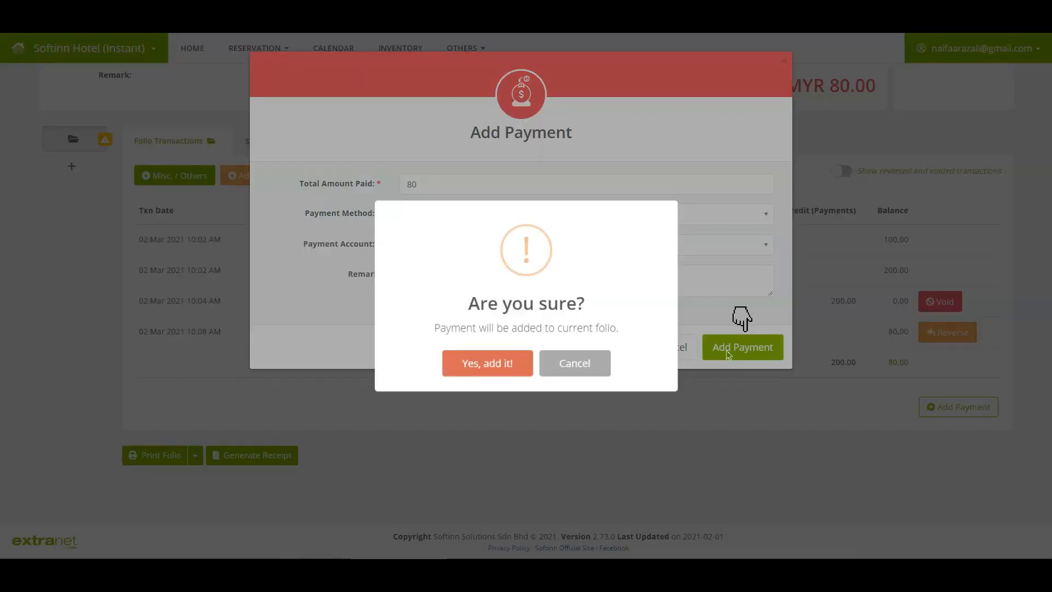
left_click(482, 376)
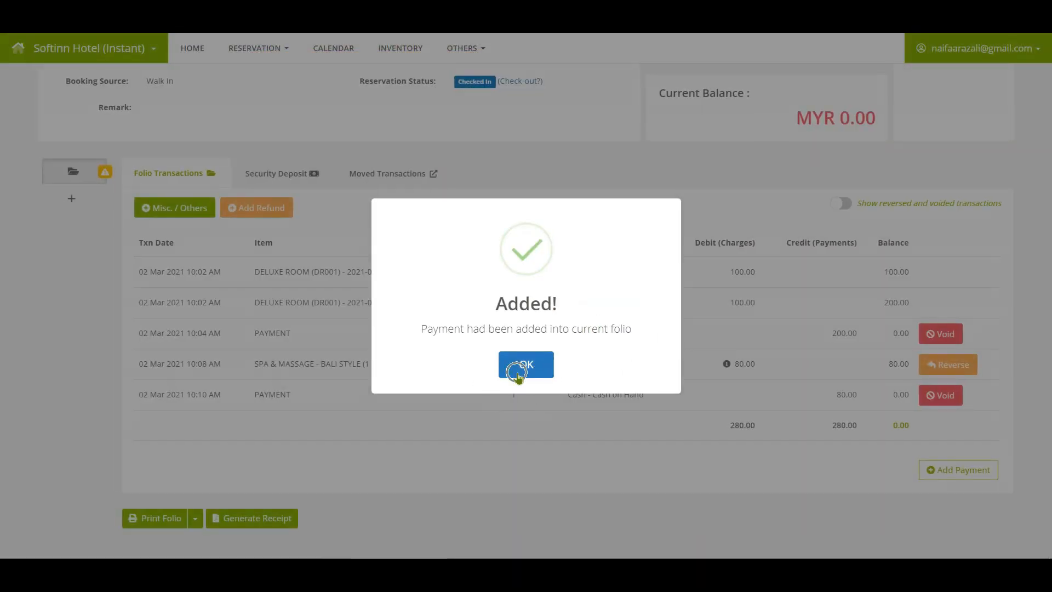
left_click(520, 365)
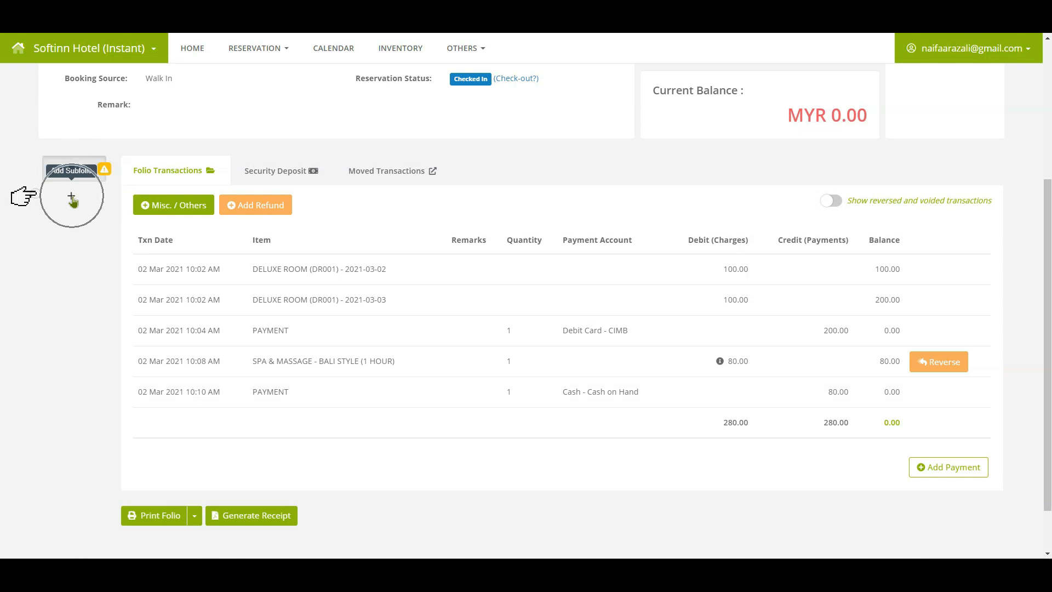
Create a new empty subfolio 01, then switch back to the main folio.
left_click(72, 197)
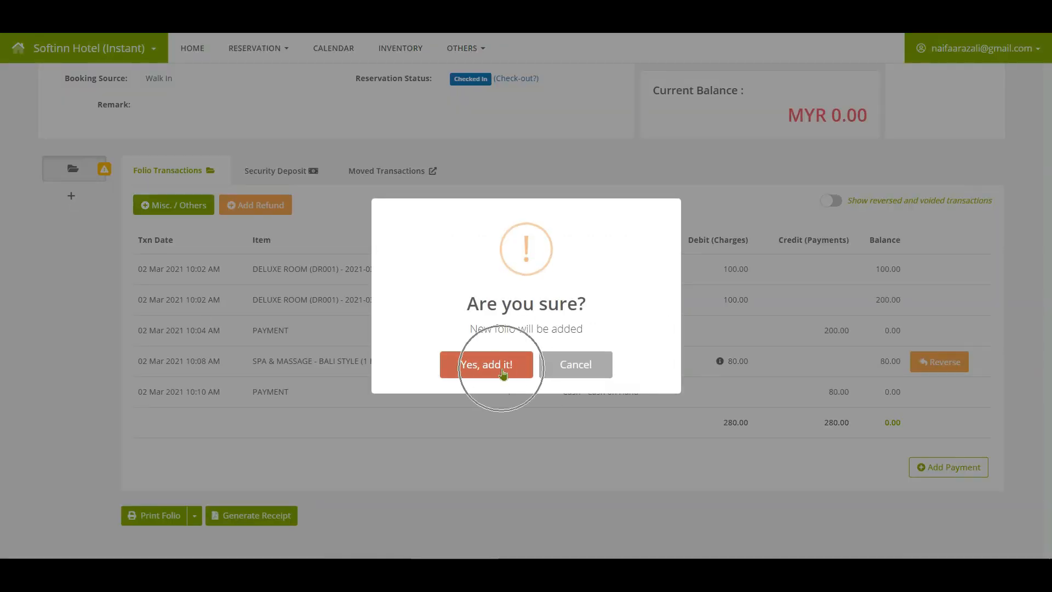
left_click(503, 372)
left_click(528, 366)
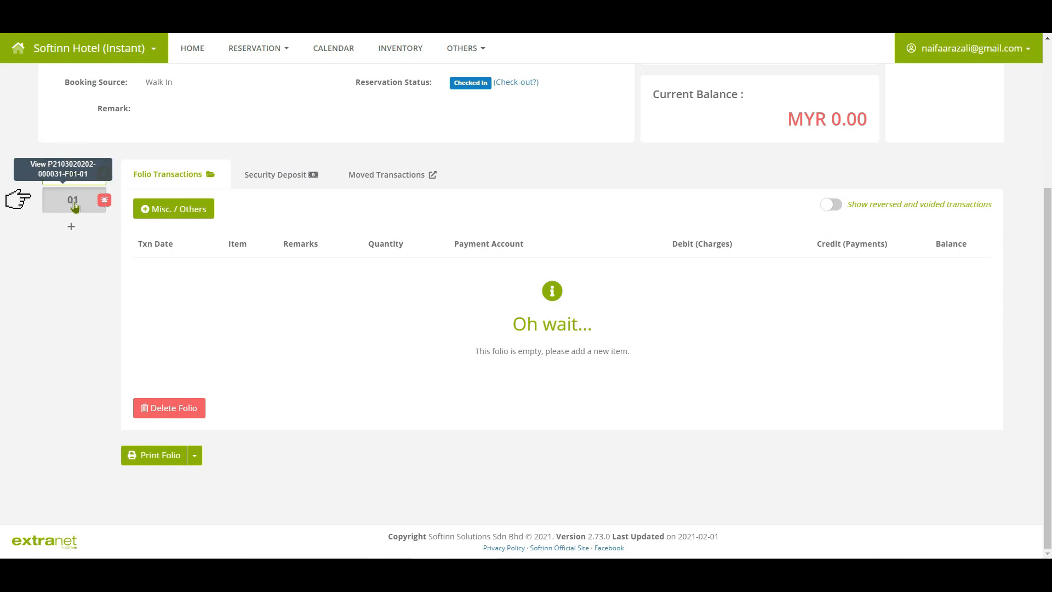
left_click(81, 174)
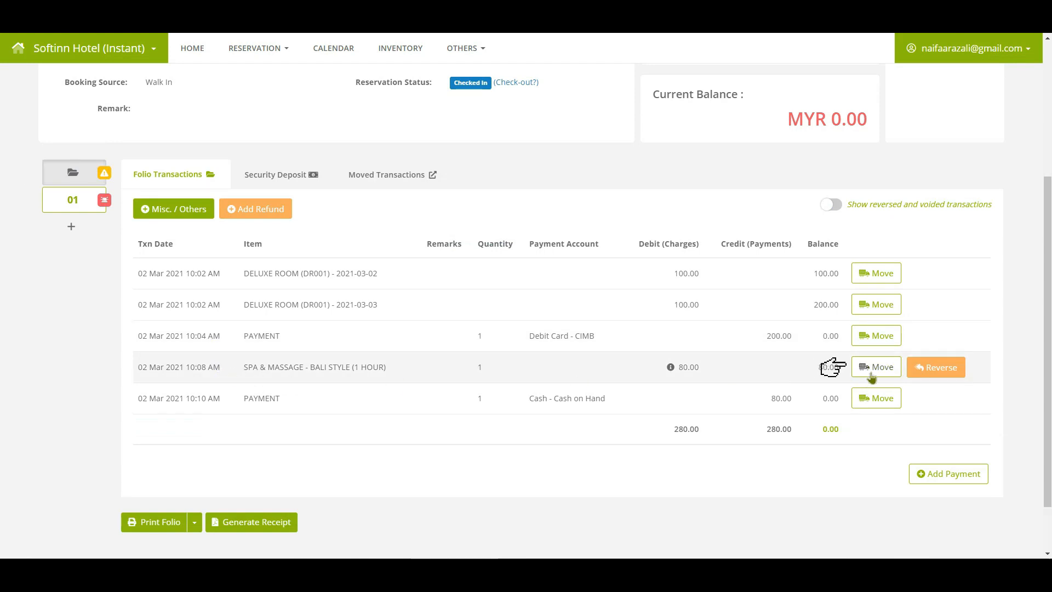
Move the 80.00 SPA & MASSAGE charge to subfolio F01-01.
key("ctrl")
key("ctrl")
left_click(871, 376)
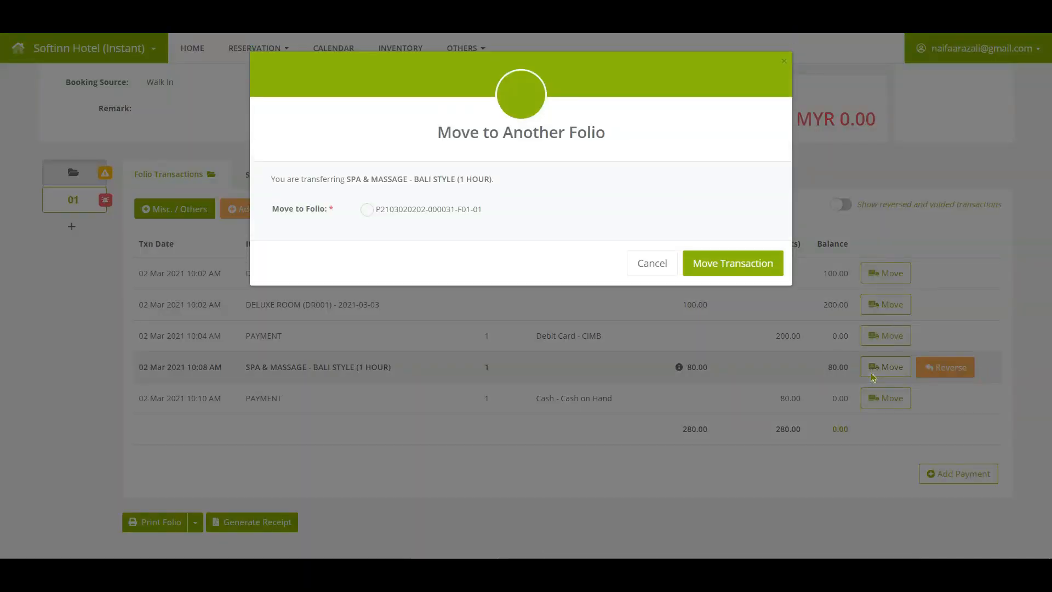
left_click(368, 211)
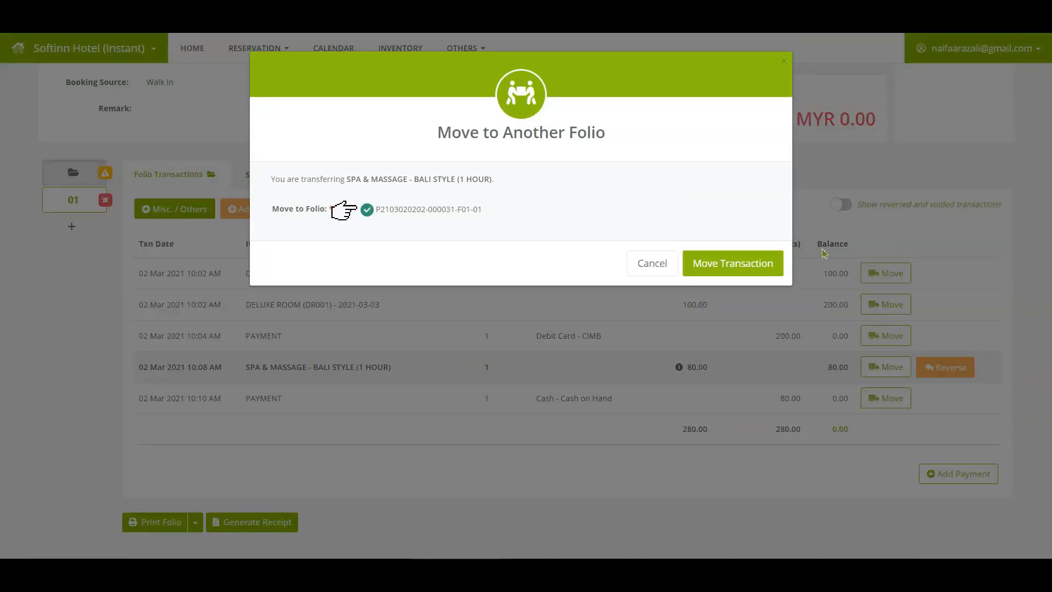
left_click(752, 272)
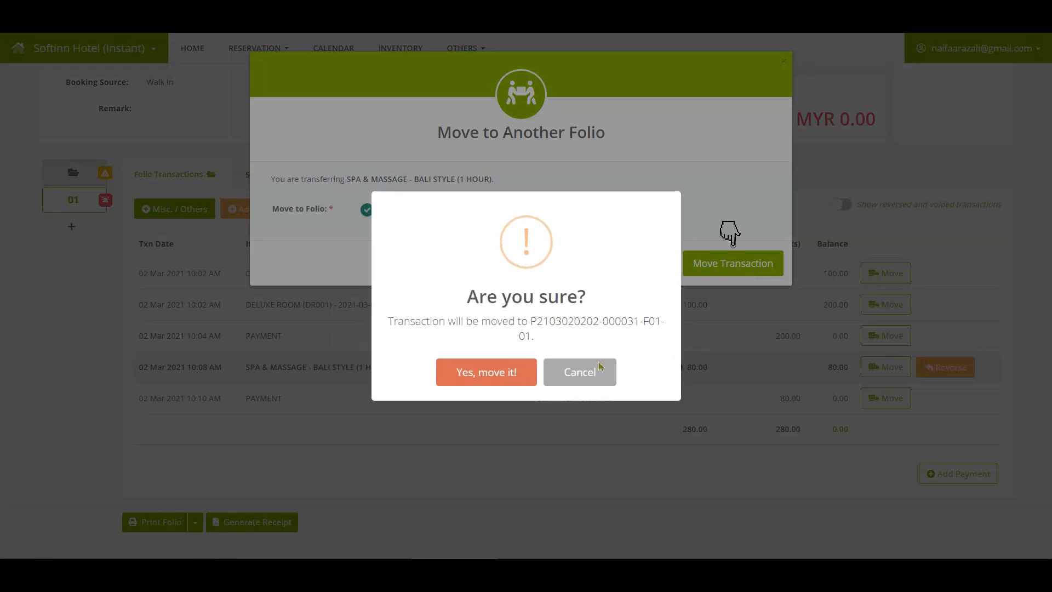
left_click(481, 371)
left_click(521, 376)
Move the 80.00 cash payment to subfolio F01-01 and check folio 01's transactions.
left_click(943, 368)
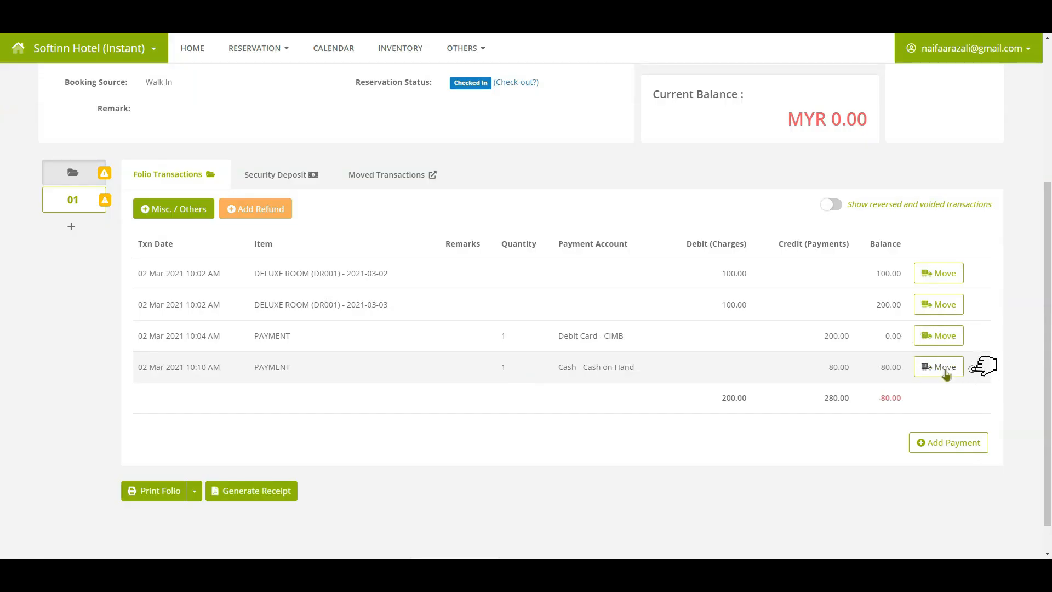
left_click(946, 373)
left_click(367, 210)
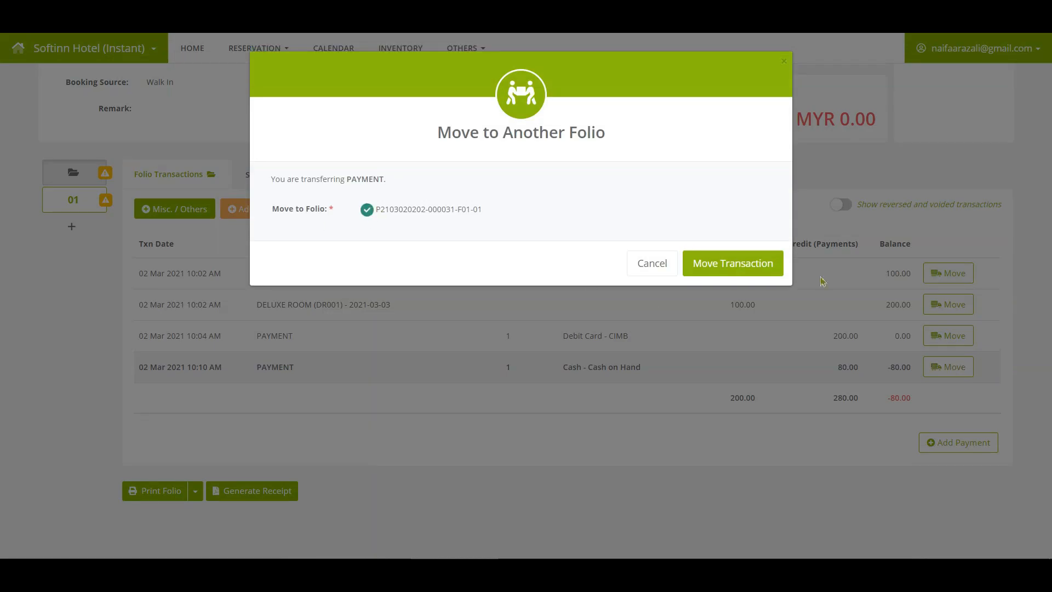
left_click(735, 259)
left_click(481, 370)
left_click(536, 376)
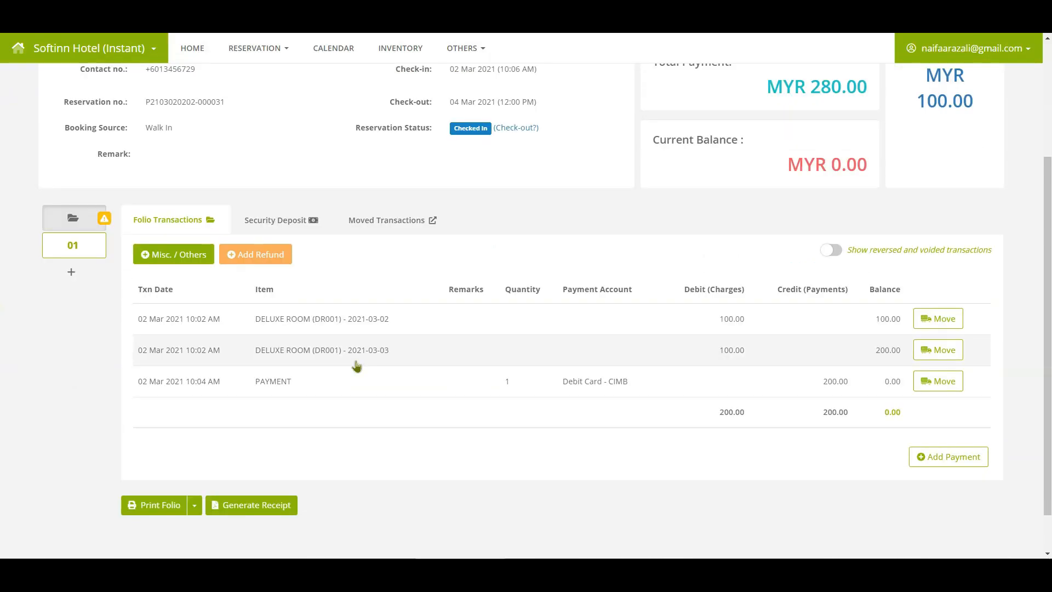
left_click(63, 250)
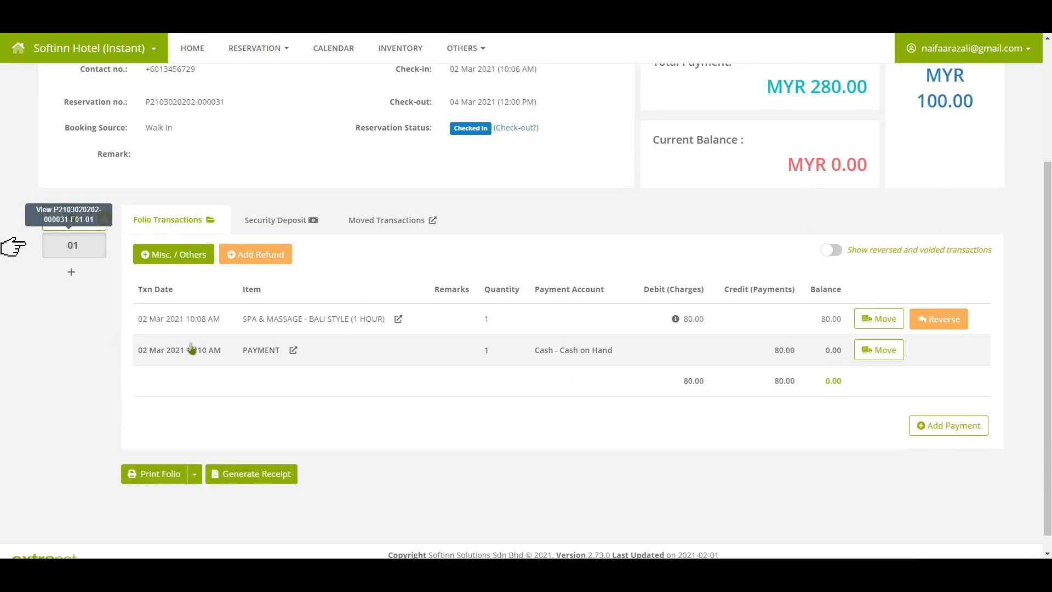
key("ctrl")
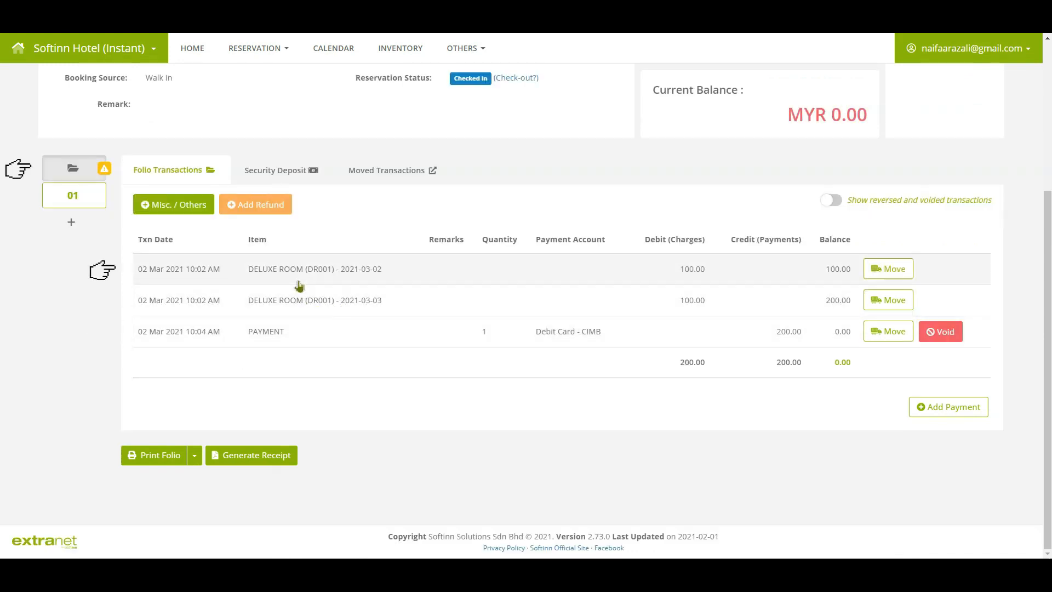
key("ctrl")
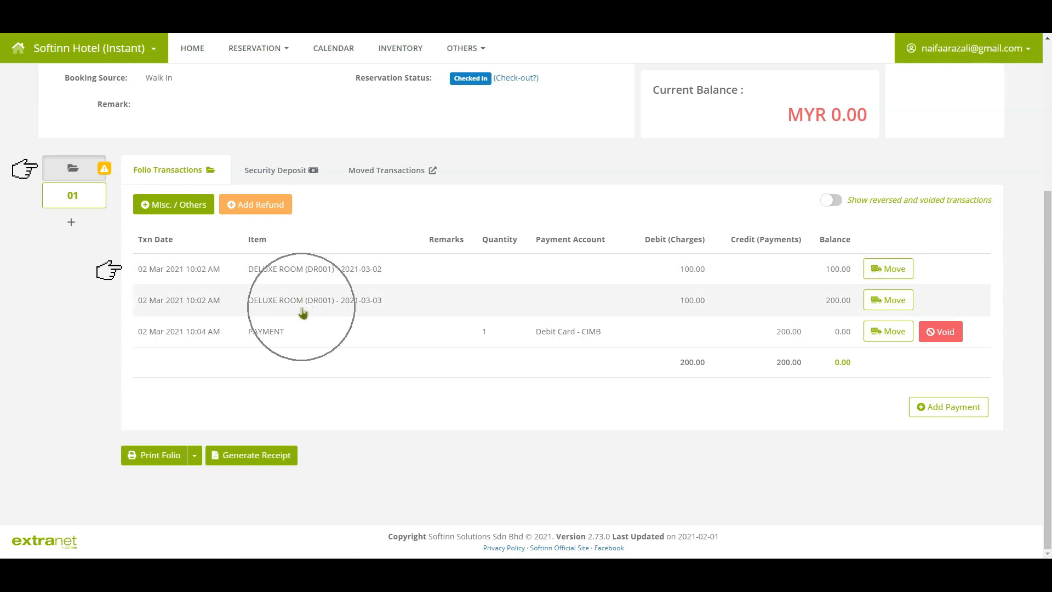
key("ctrl")
key("ctrl")
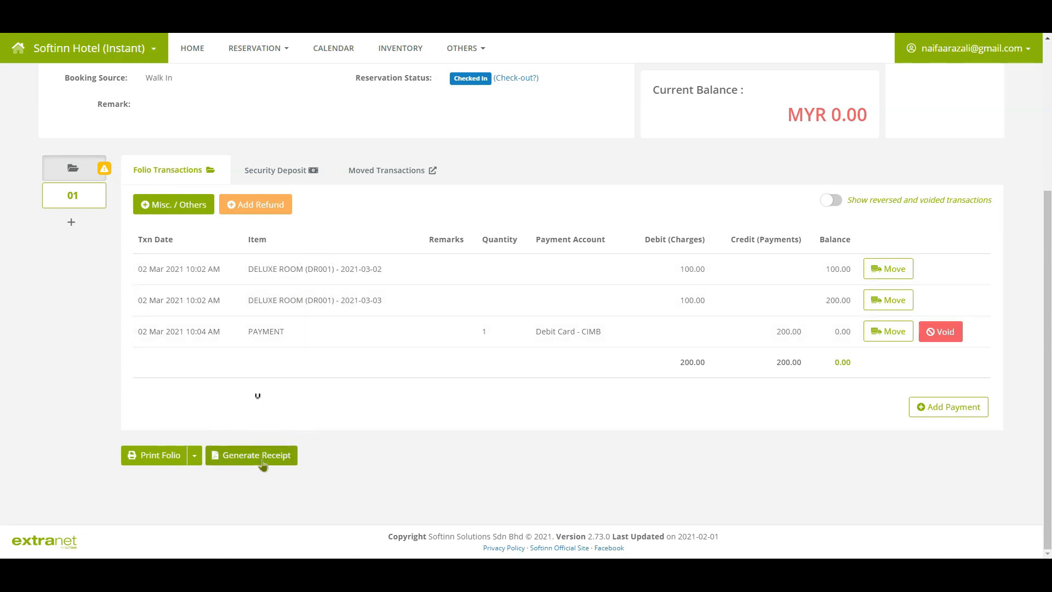
Generate a MYR 300.00 receipt including the 200.00 payment, then return to the folio page.
left_click(263, 463)
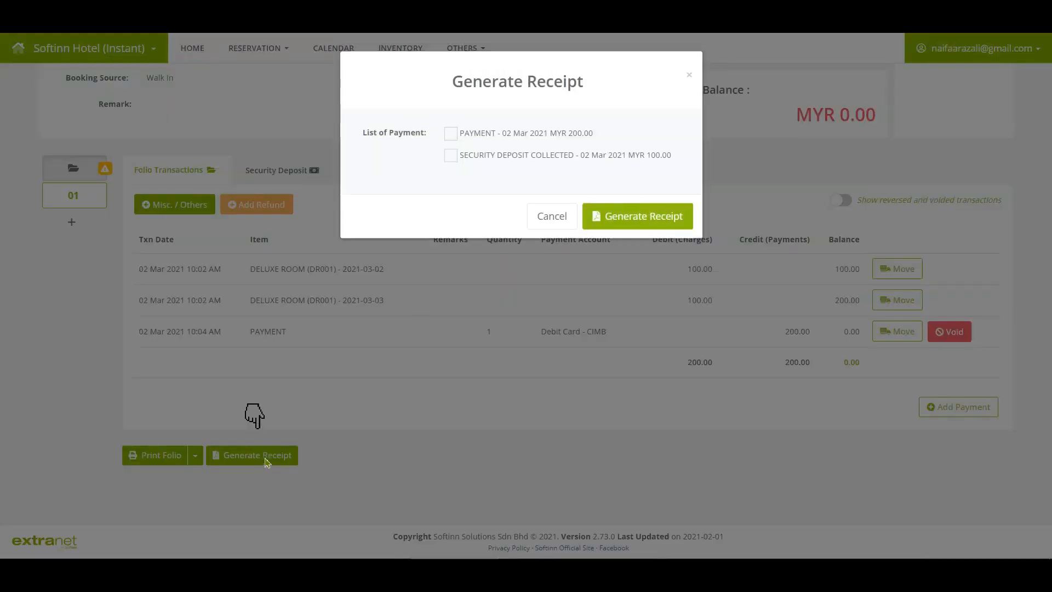
left_click(451, 134)
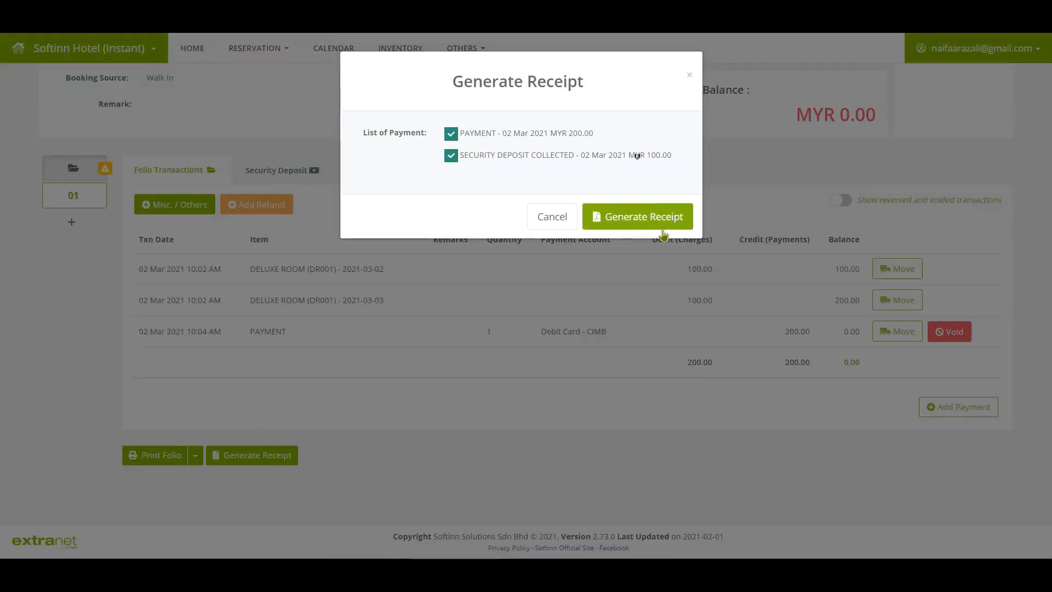
left_click(637, 217)
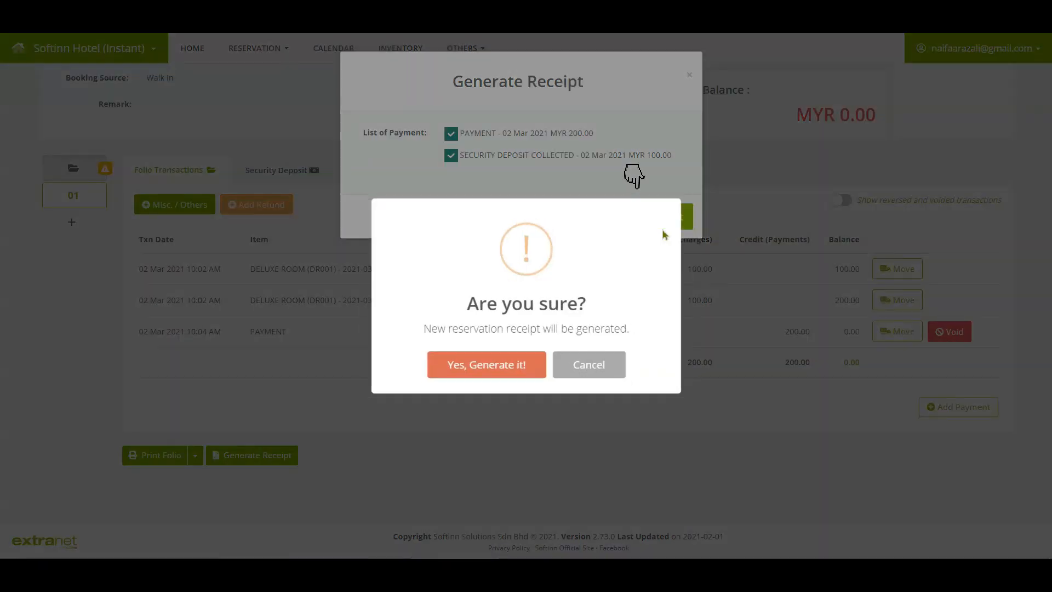
left_click(517, 370)
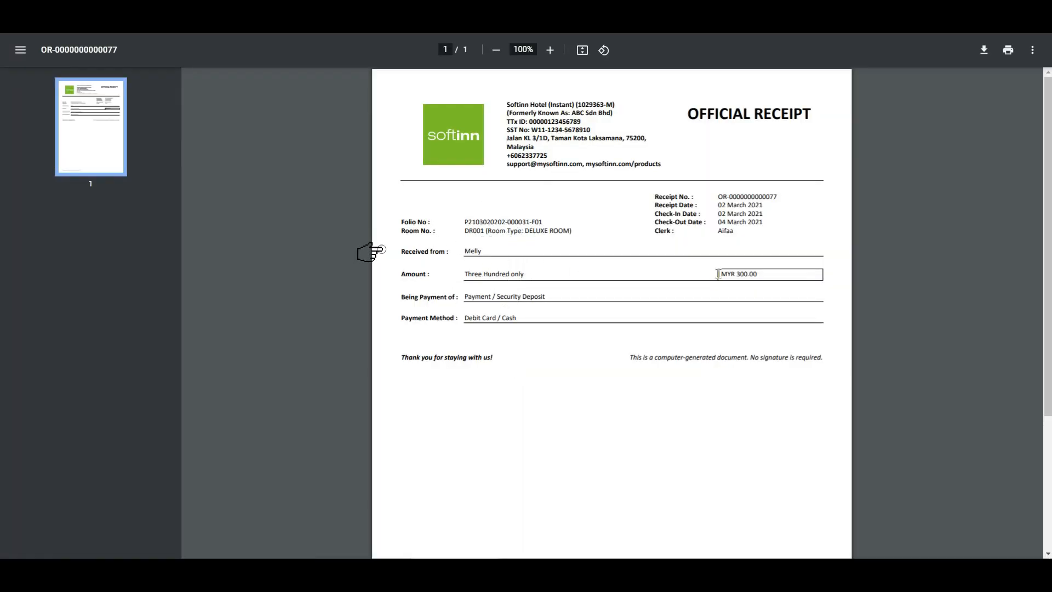
left_click(213, 19)
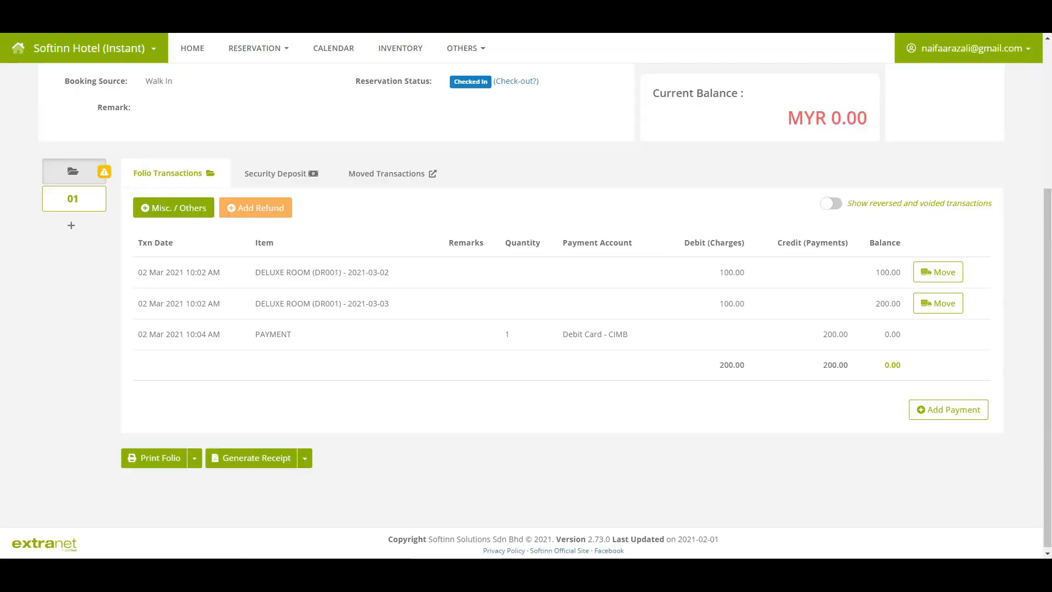
Issue subfolio 01's official receipt for the MYR 80.00 cash payment, naming the second guest as payer.
left_click(86, 208)
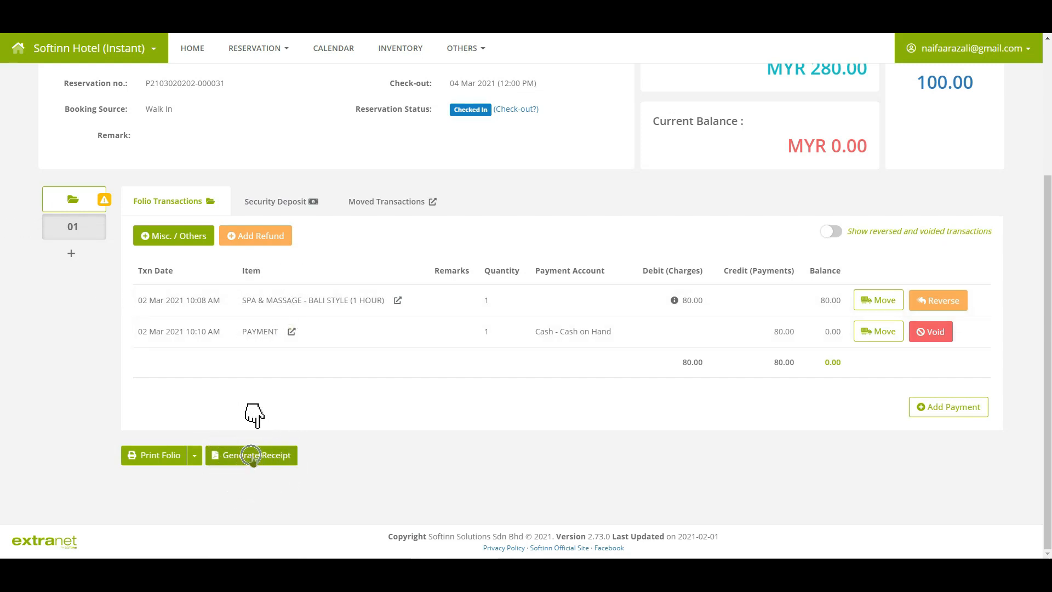
left_click(253, 459)
left_click(477, 136)
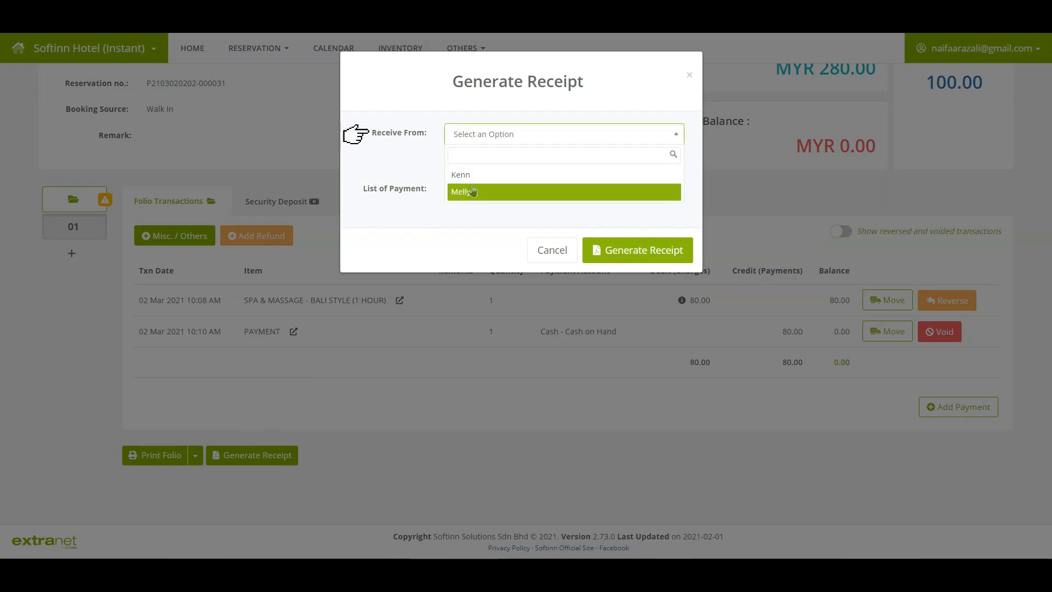
left_click(448, 172)
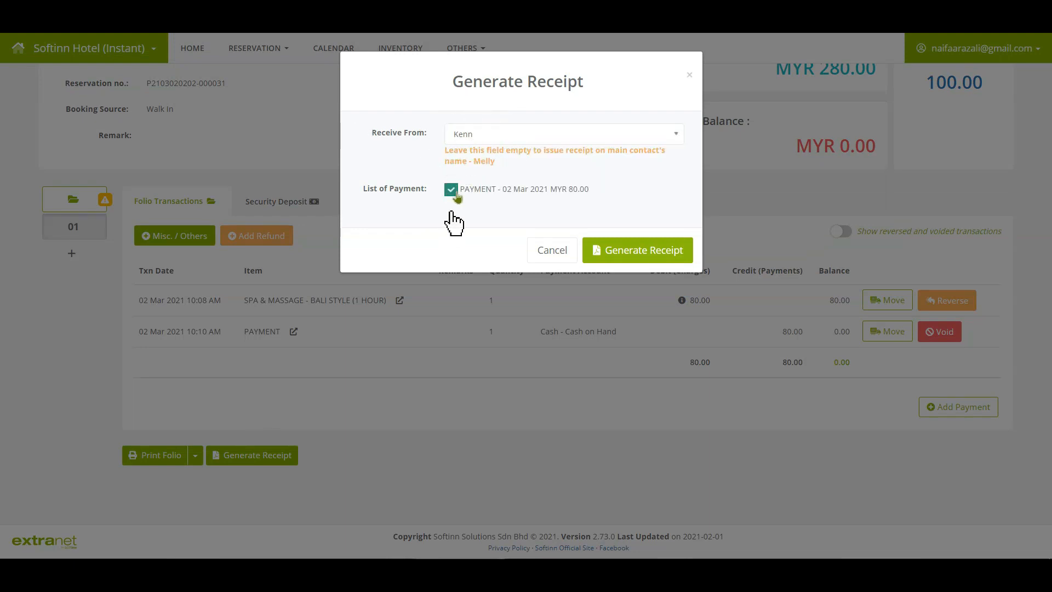
left_click(637, 257)
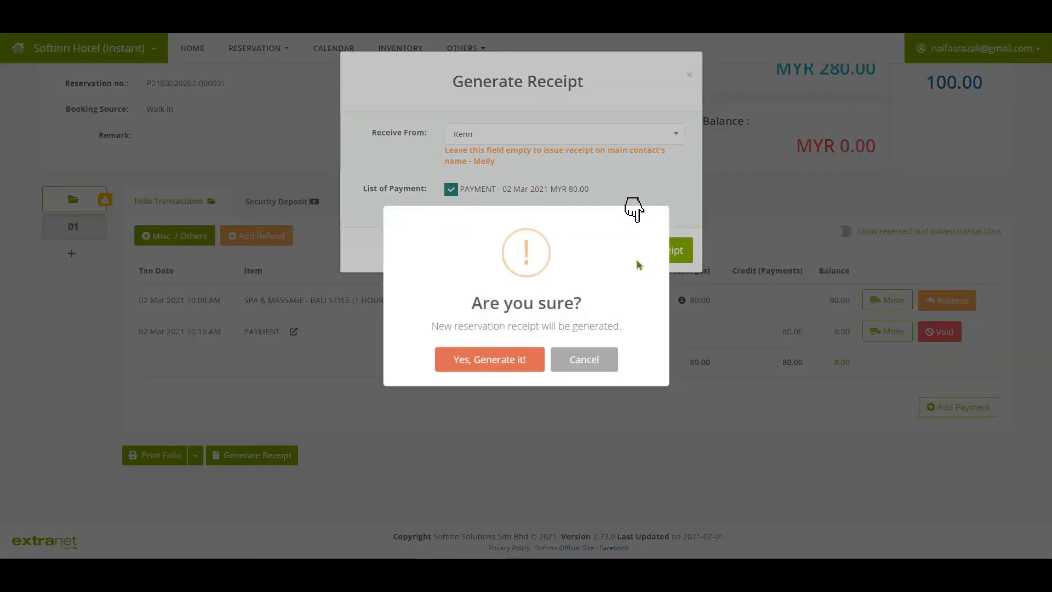
left_click(508, 366)
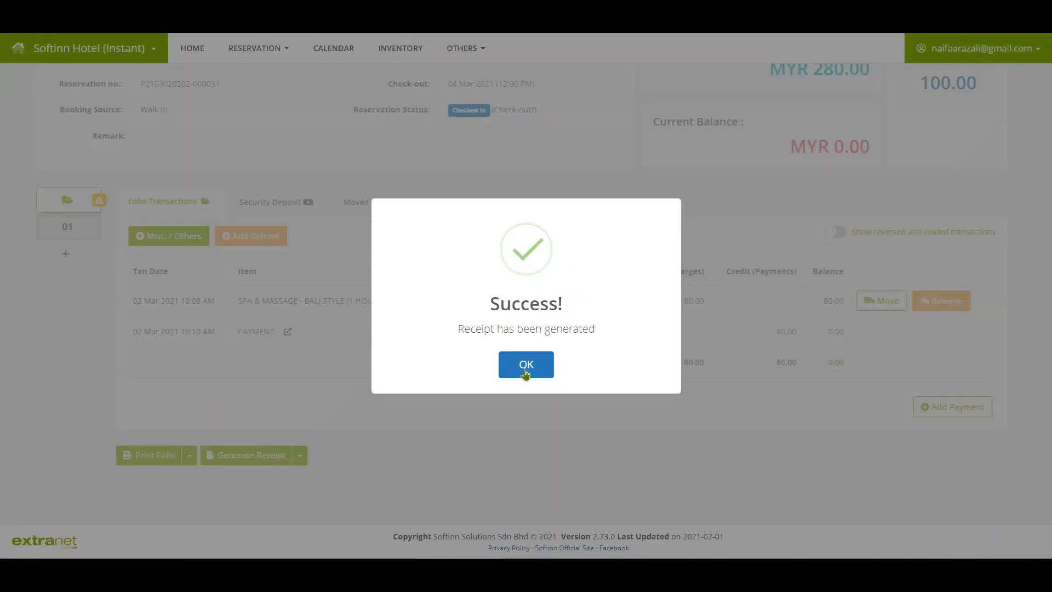
left_click(525, 372)
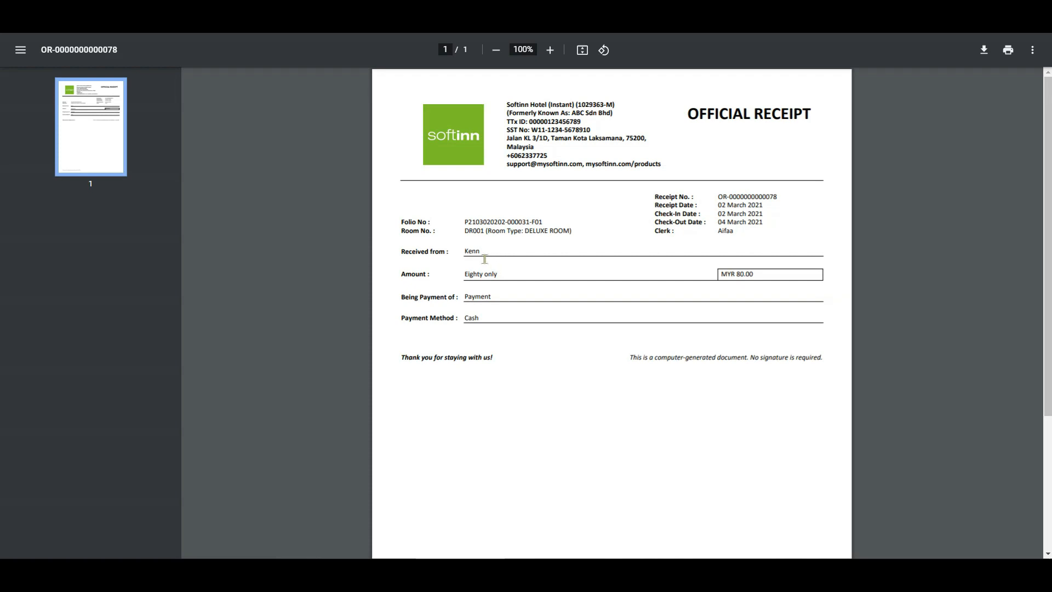
left_click(484, 258)
left_click(507, 275)
left_click(496, 299)
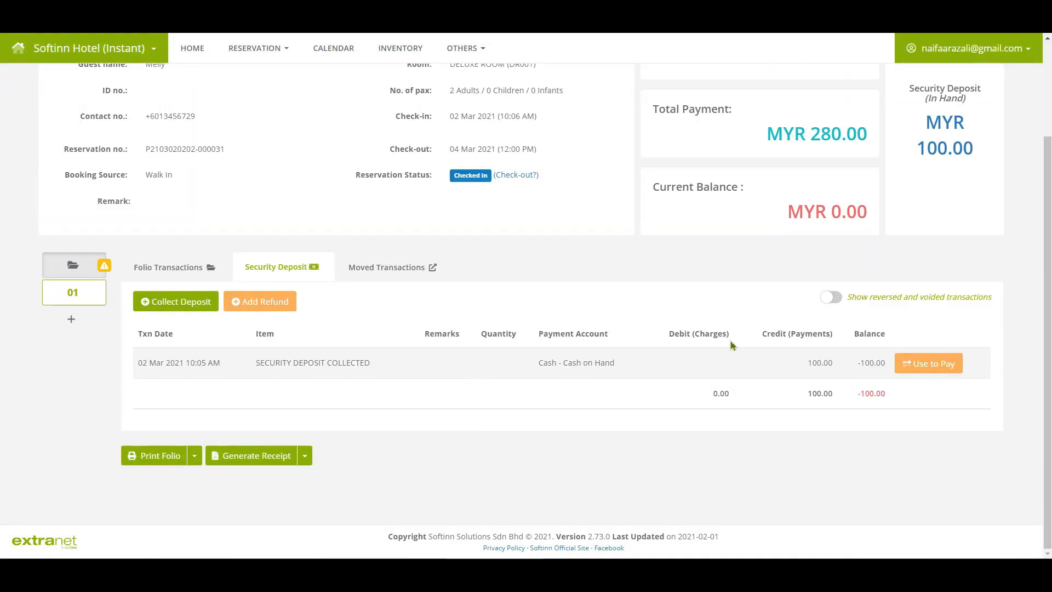
Fill in a 100.00 security-deposit refund paid in Cash from Cash on Hand.
left_click(246, 302)
left_click(462, 185)
type("1")
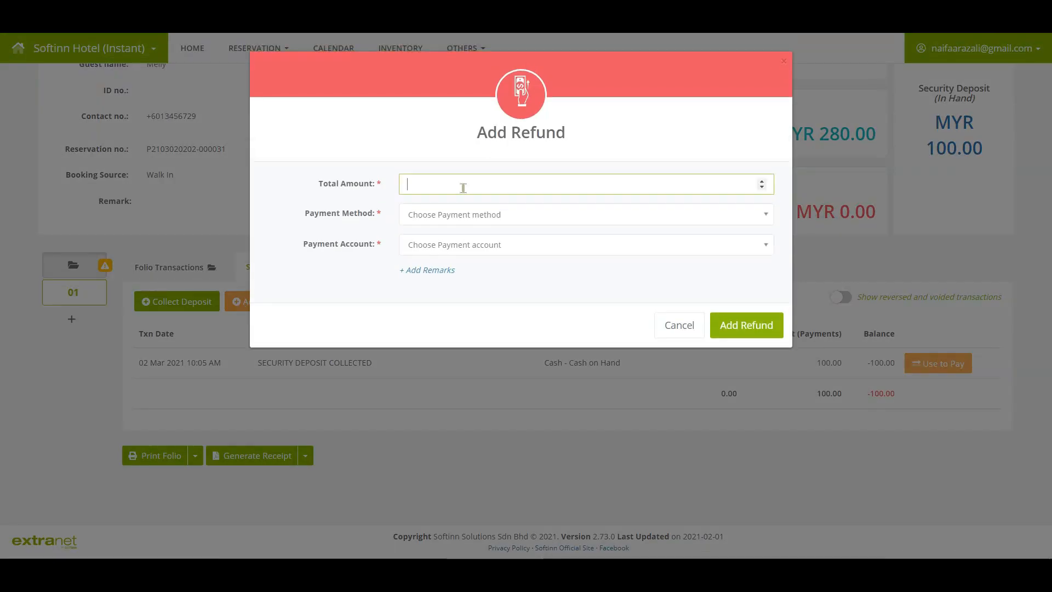
type("-")
key("BackSpace")
type("00")
left_click(456, 215)
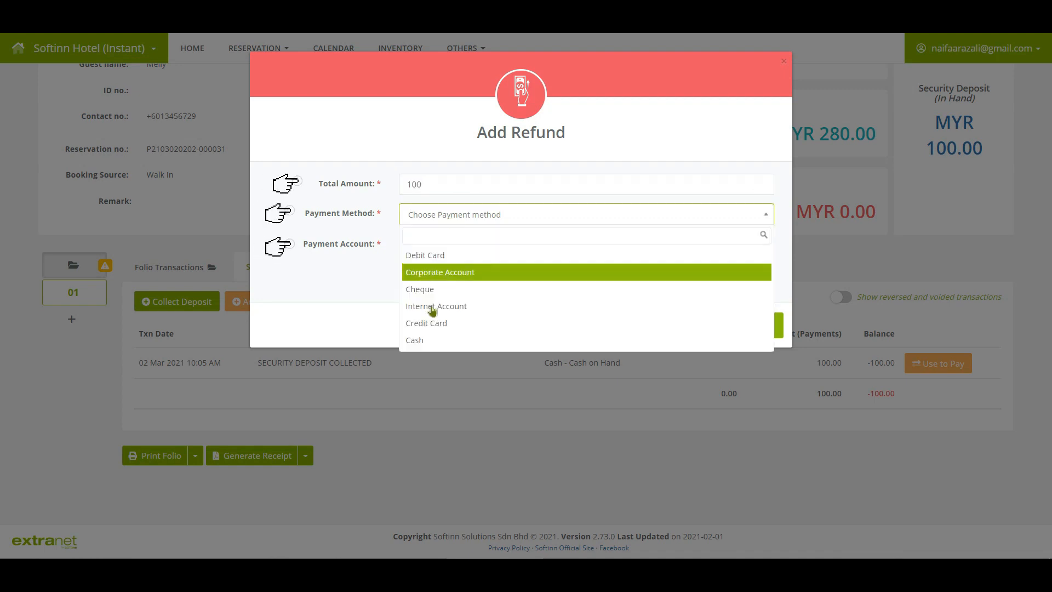
left_click(425, 340)
left_click(428, 245)
left_click(431, 286)
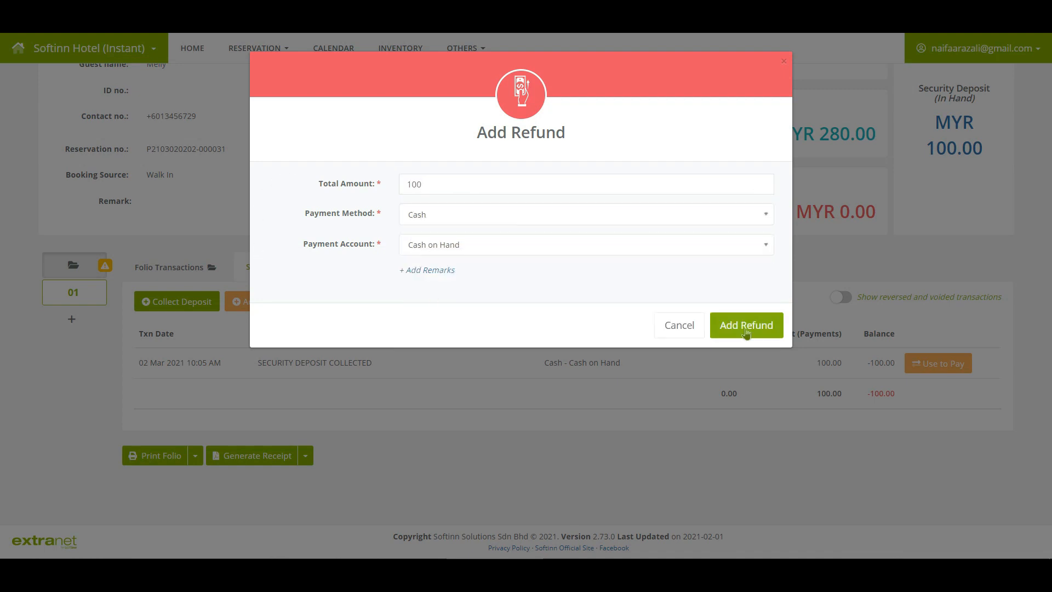
Submit and confirm the 100.00 deposit refund, then bring up the guest's express check-out.
left_click(746, 327)
left_click(482, 361)
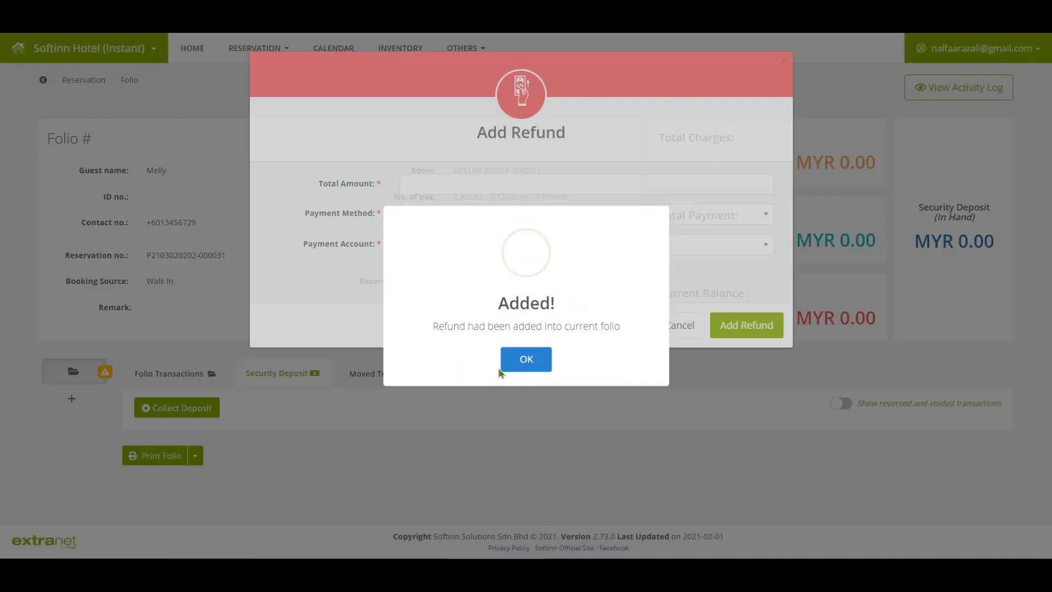
left_click(516, 372)
left_click(516, 176)
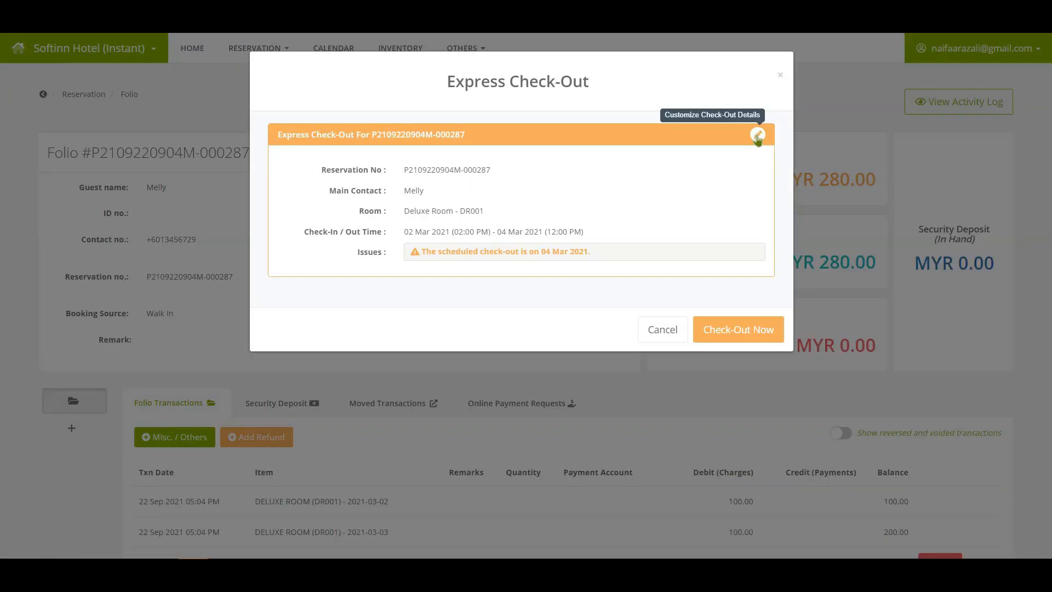
Check the guest out of Deluxe Room DR001 for 04 Mar 2021 12:00 PM through the full check-out details.
left_click(757, 135)
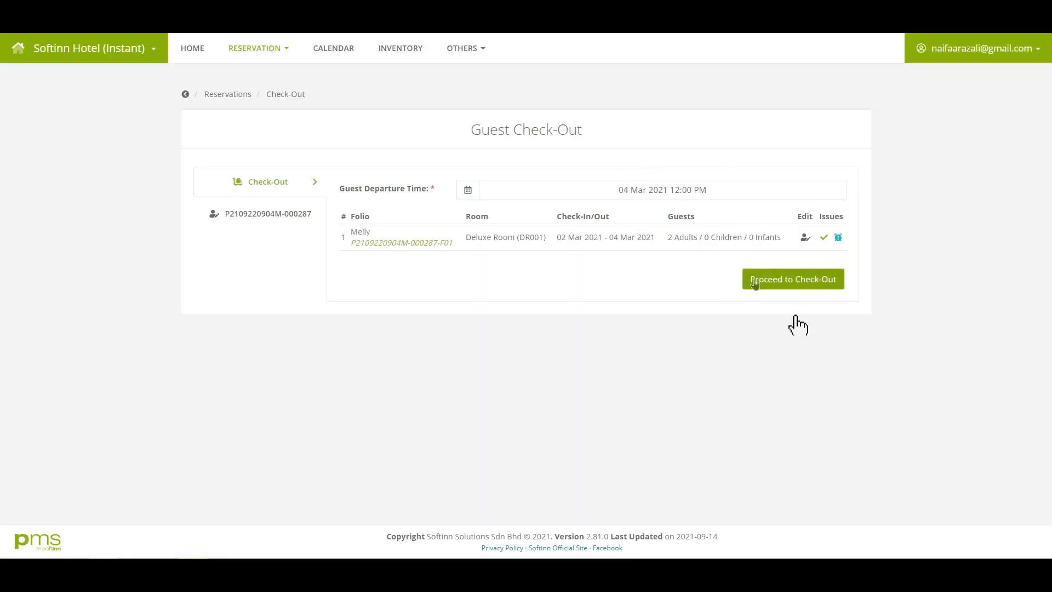
left_click(755, 280)
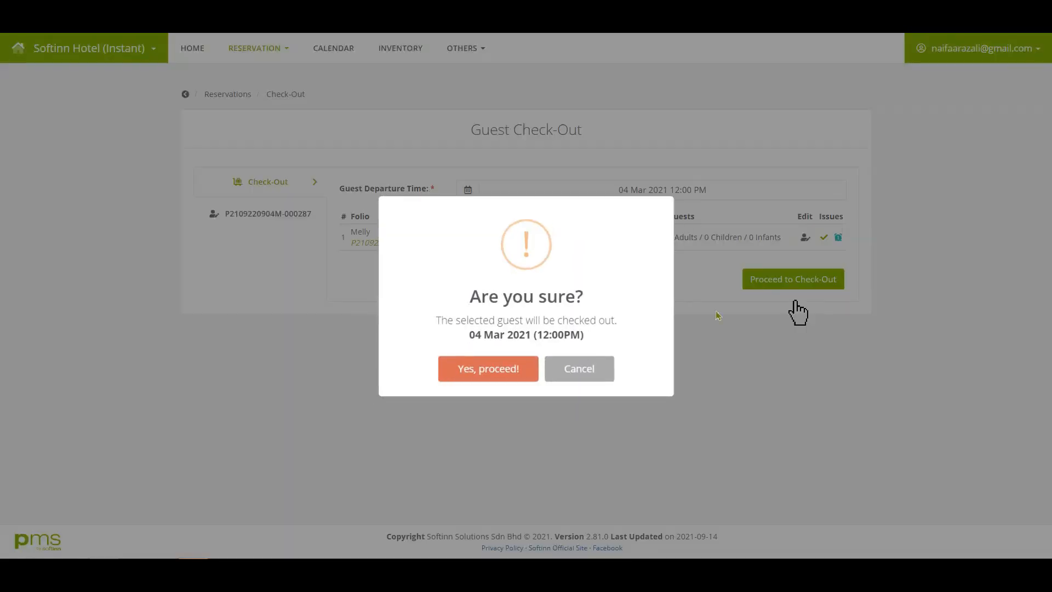
left_click(496, 372)
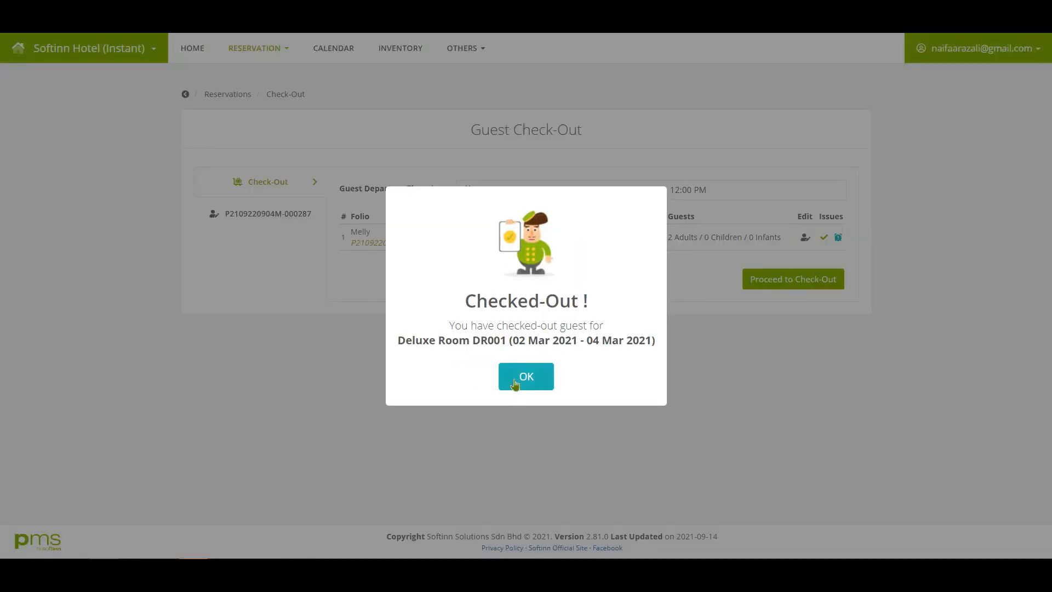
left_click(515, 383)
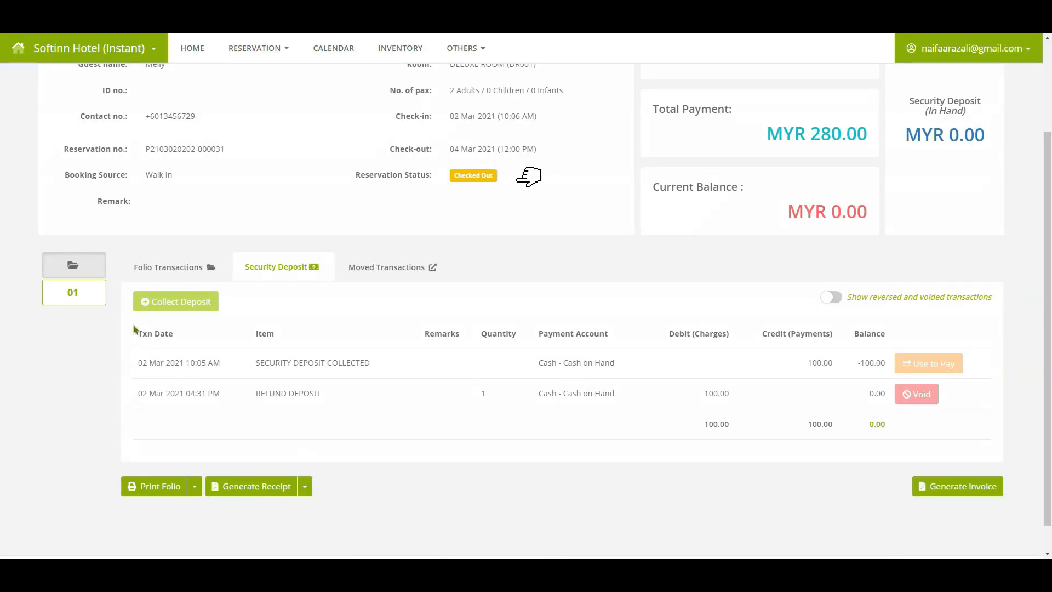
Generate the main folio's 200.00 tax invoice for the two DR001 nights and return to the folio.
left_click(967, 498)
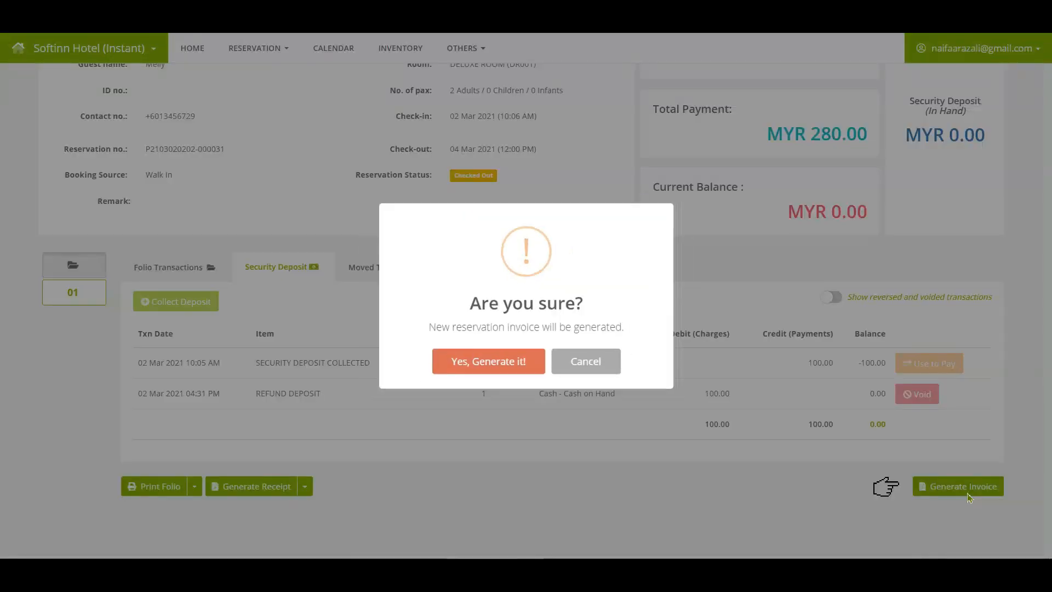
left_click(512, 365)
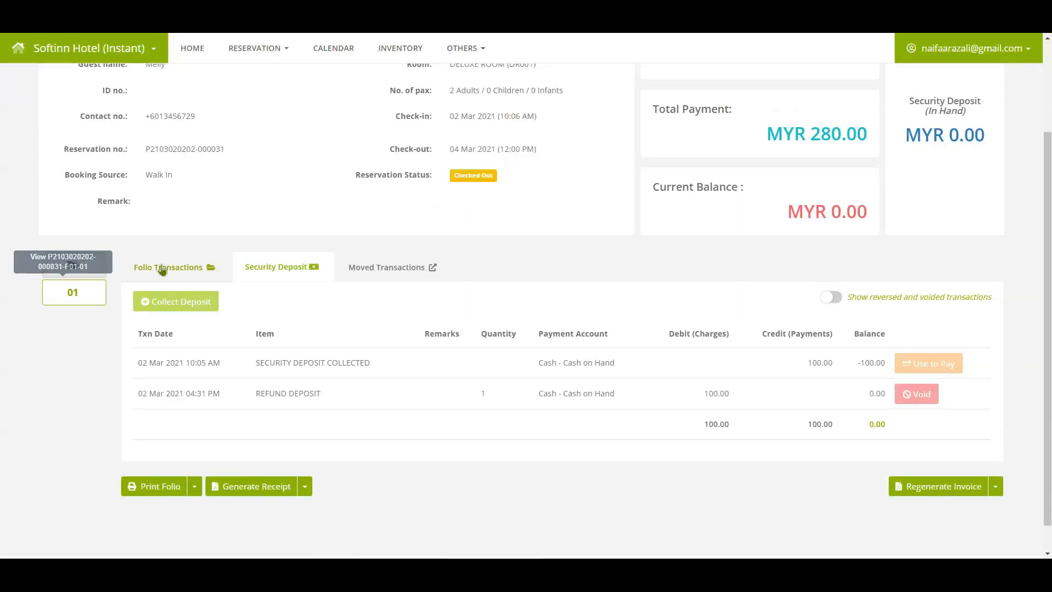
left_click(164, 267)
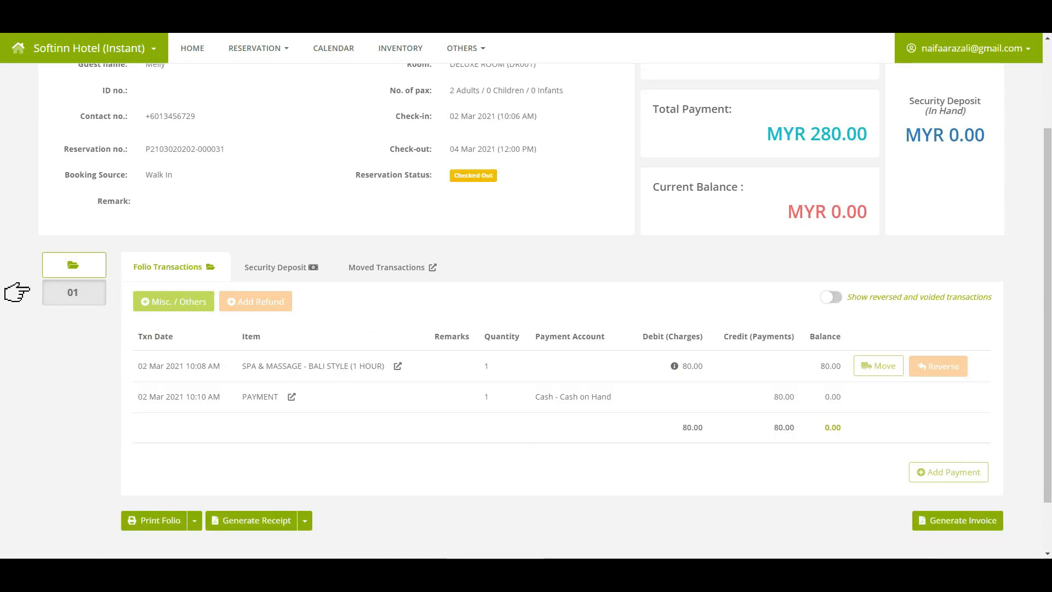
Issue subfolio 01's tax invoice for the 80.00 Bali Style spa charge to the second guest.
left_click(970, 526)
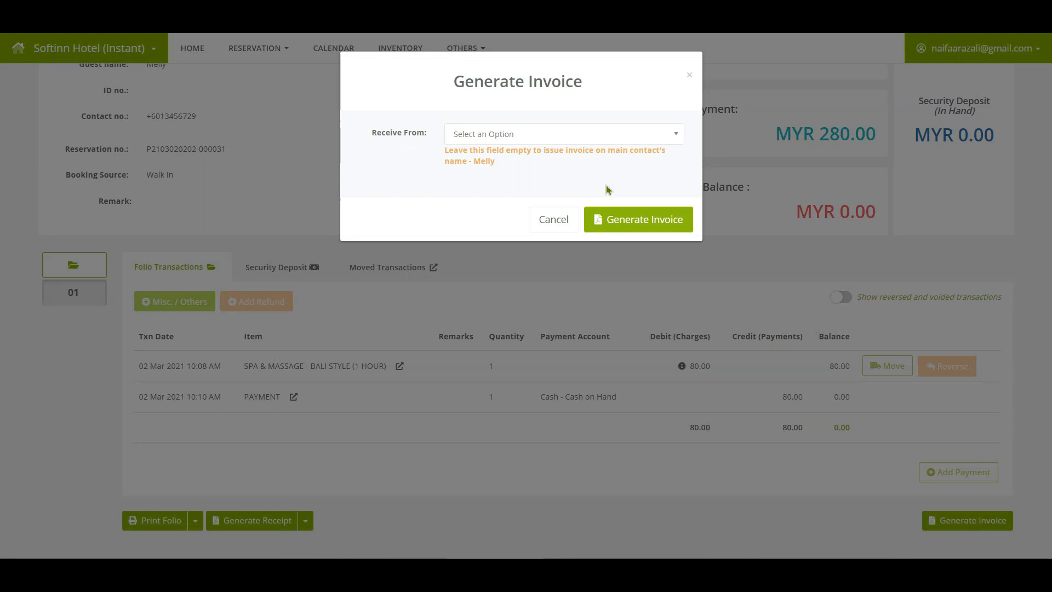
left_click(559, 134)
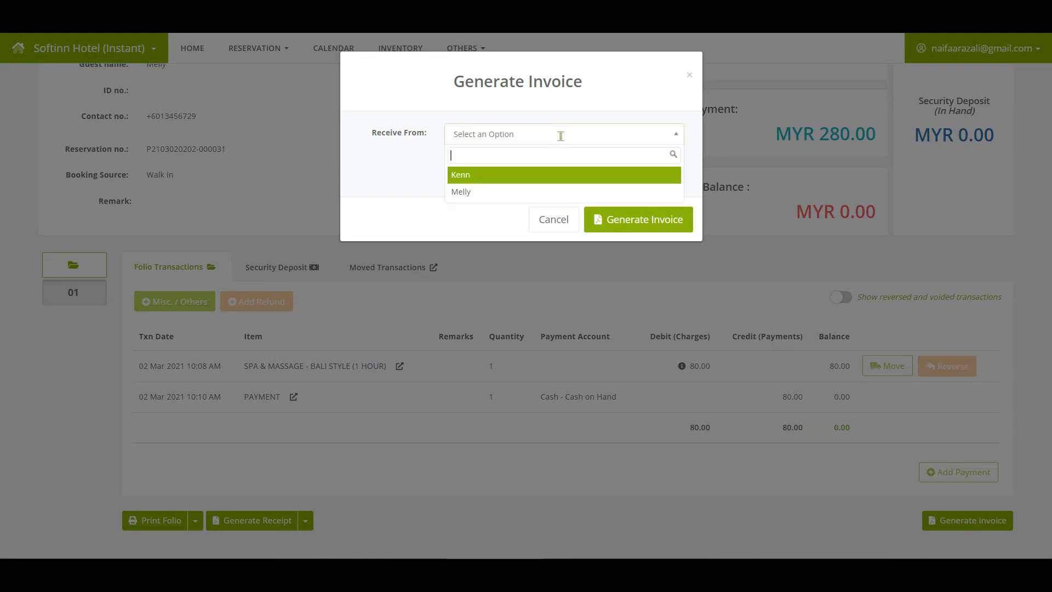
left_click(471, 175)
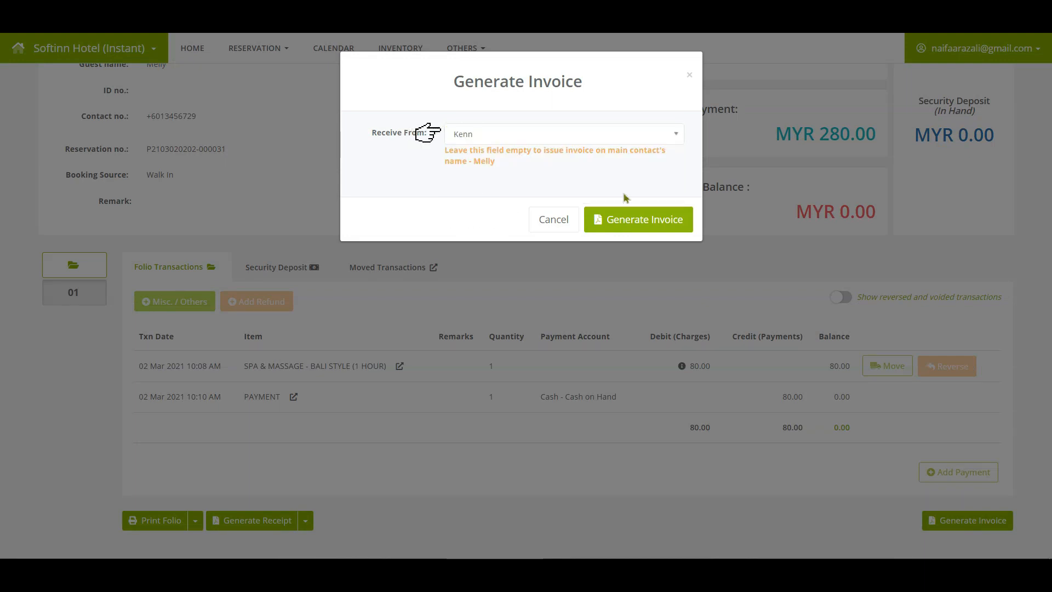
left_click(645, 222)
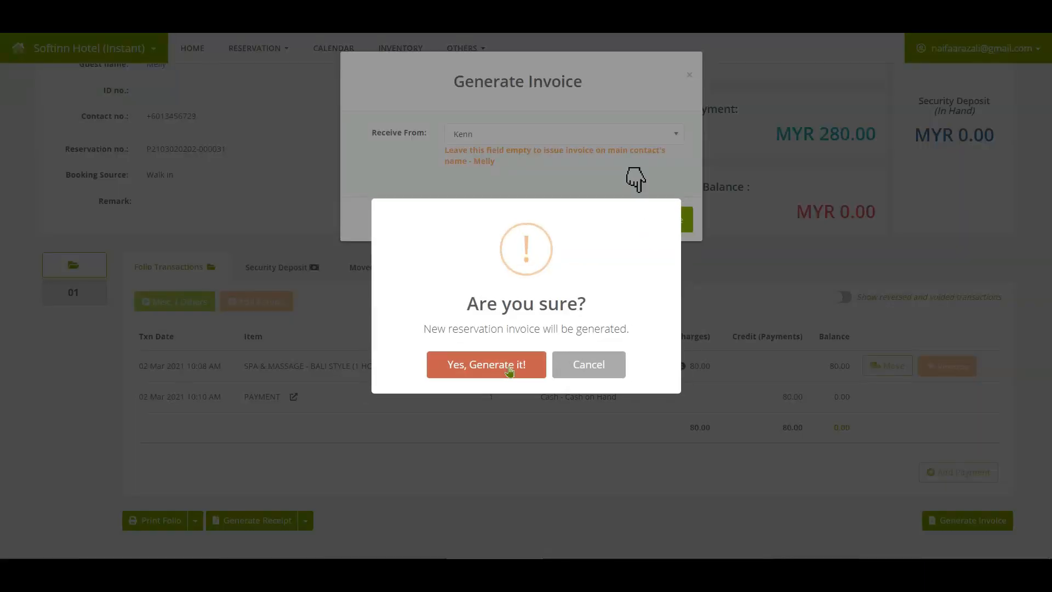
left_click(504, 378)
left_click(524, 367)
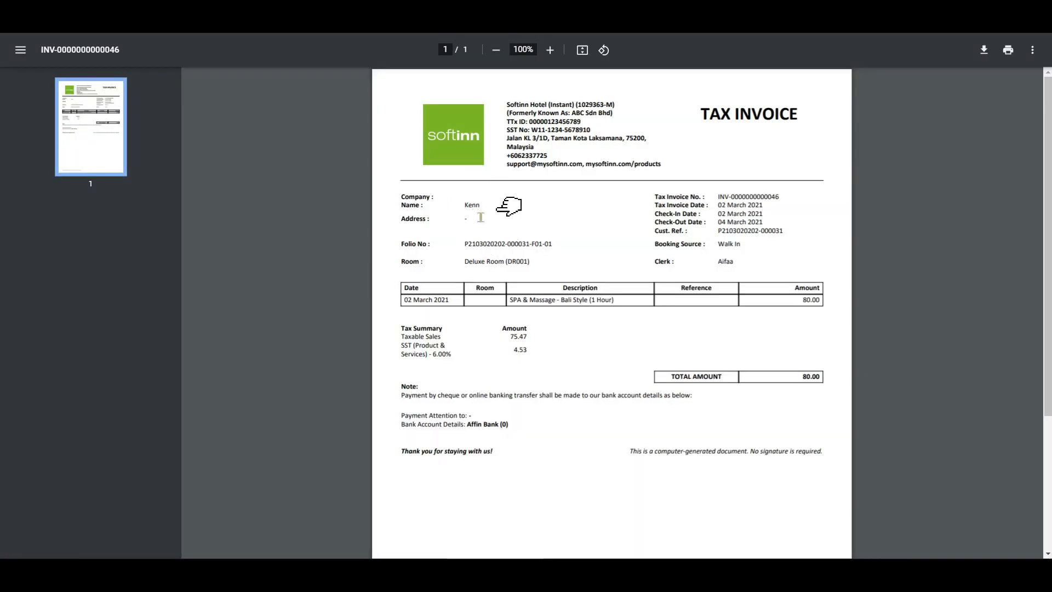
left_click(536, 322)
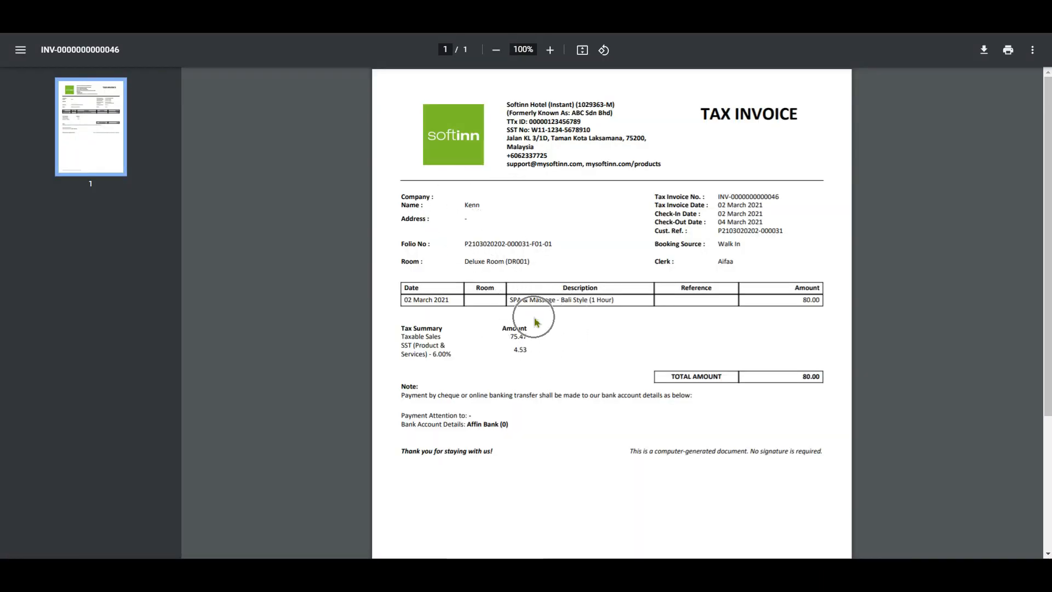